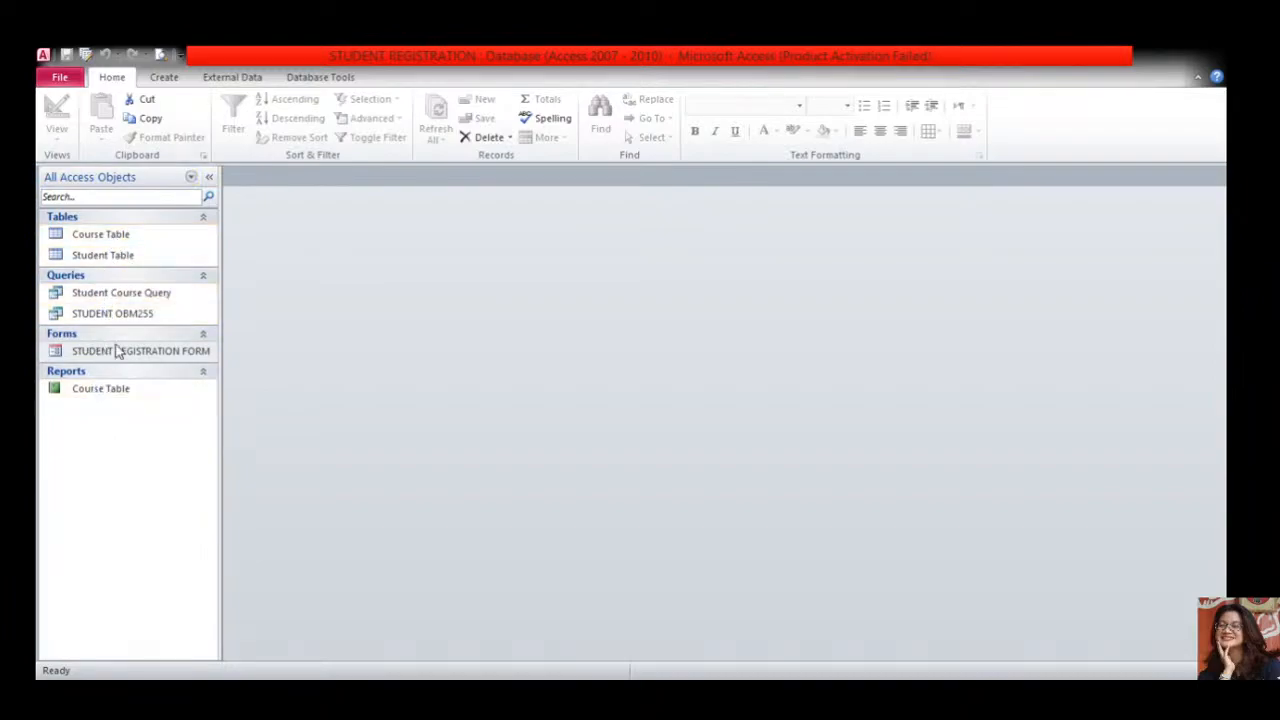
- Open Student Course Query to view its 5 records of course IDs, names and credit hours
{"action": "left_click", "coordinate": [131, 318]}
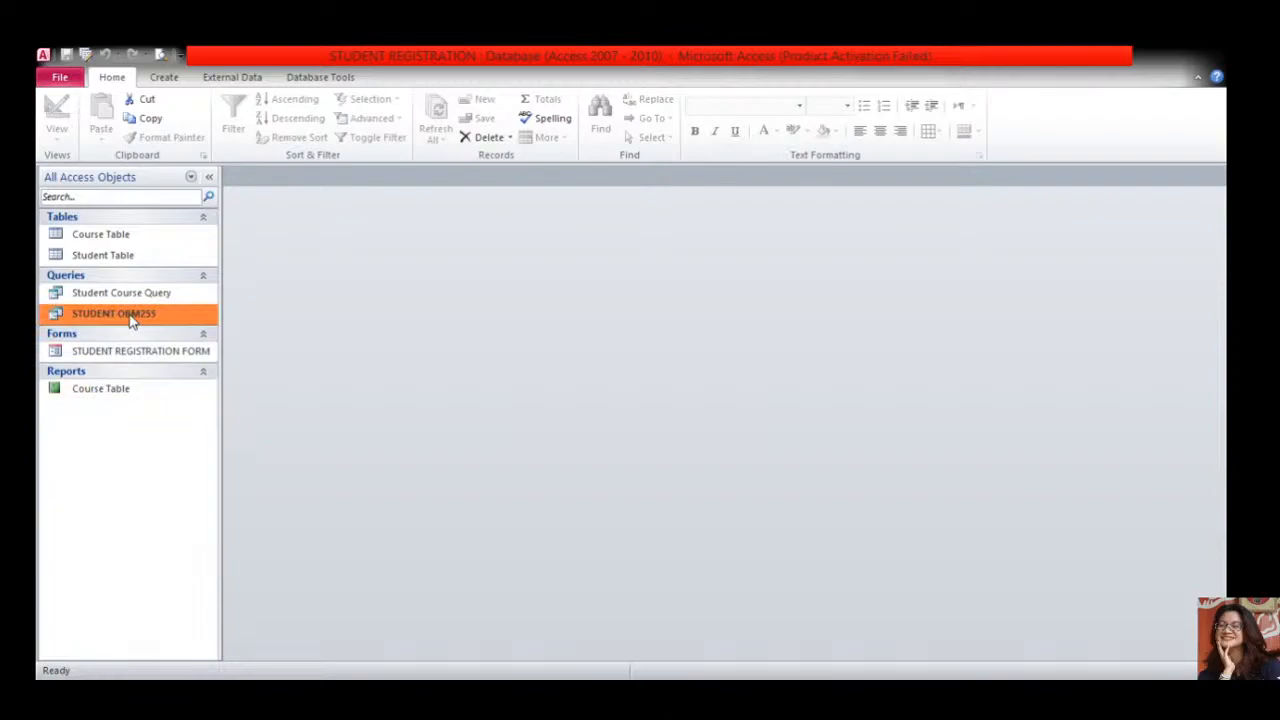
{"action": "left_click", "coordinate": [132, 300]}
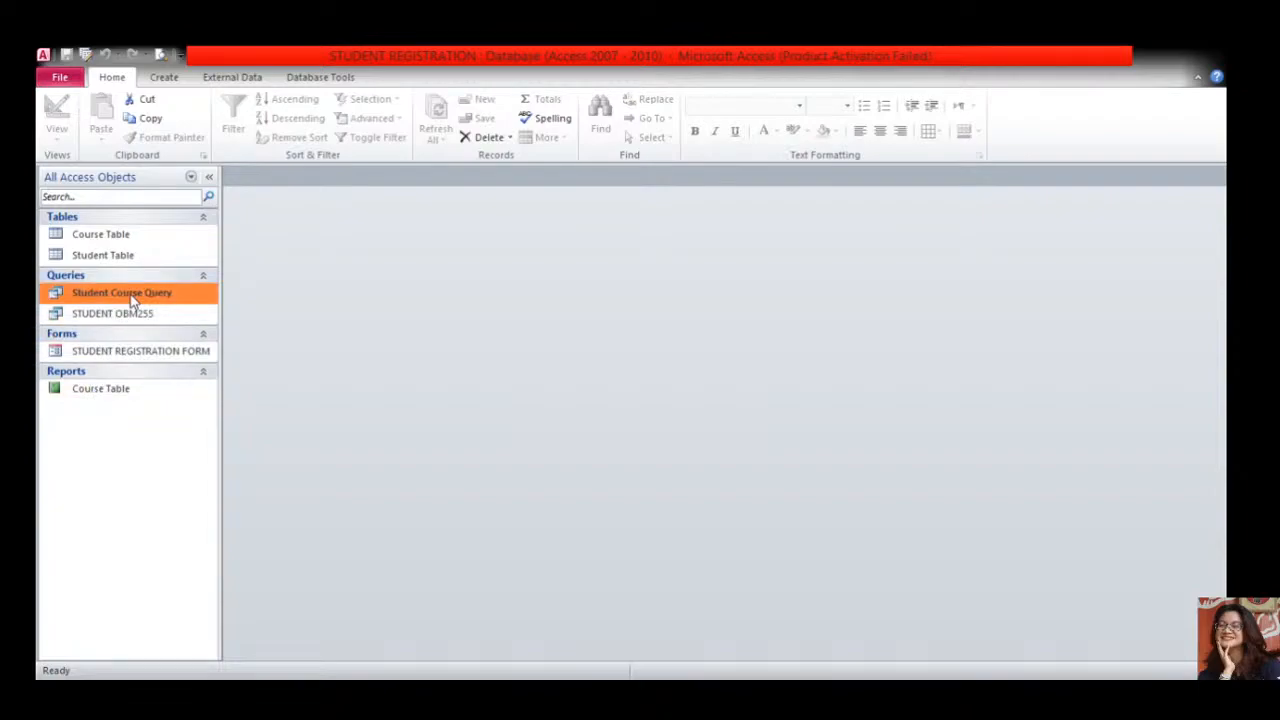
{"action": "double_click", "coordinate": [130, 293]}
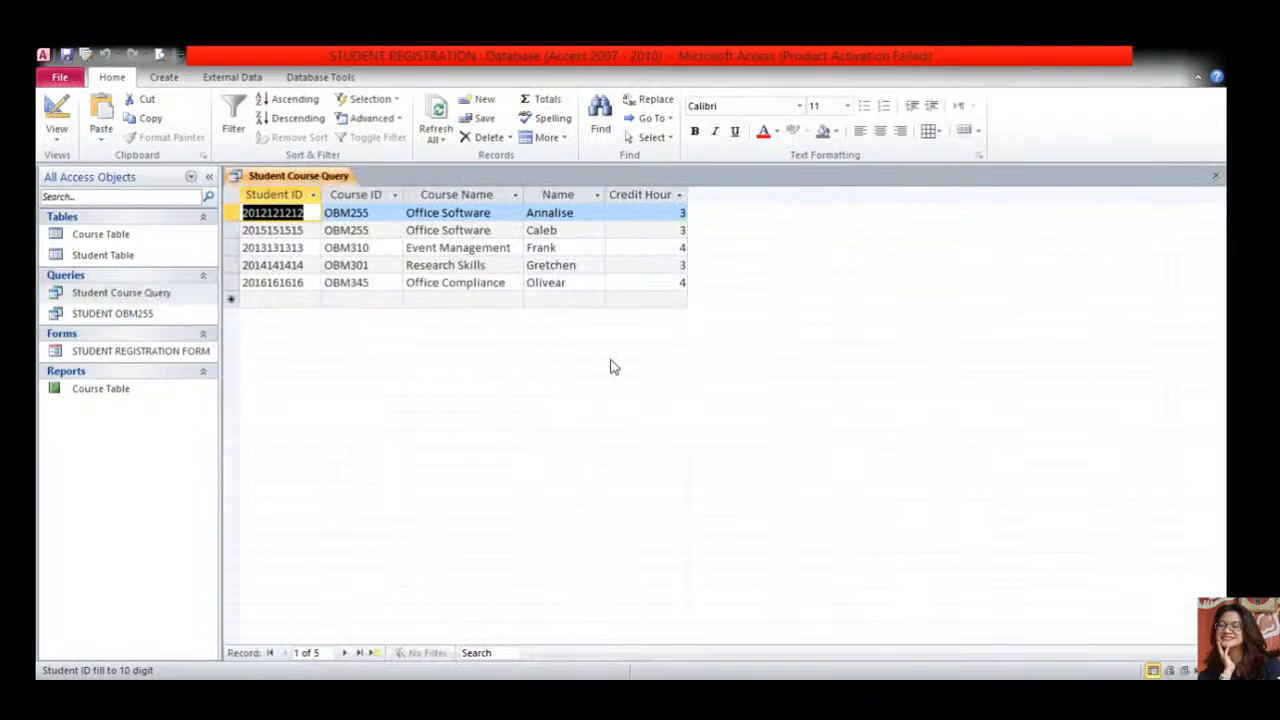
{"action": "left_click", "coordinate": [164, 77]}
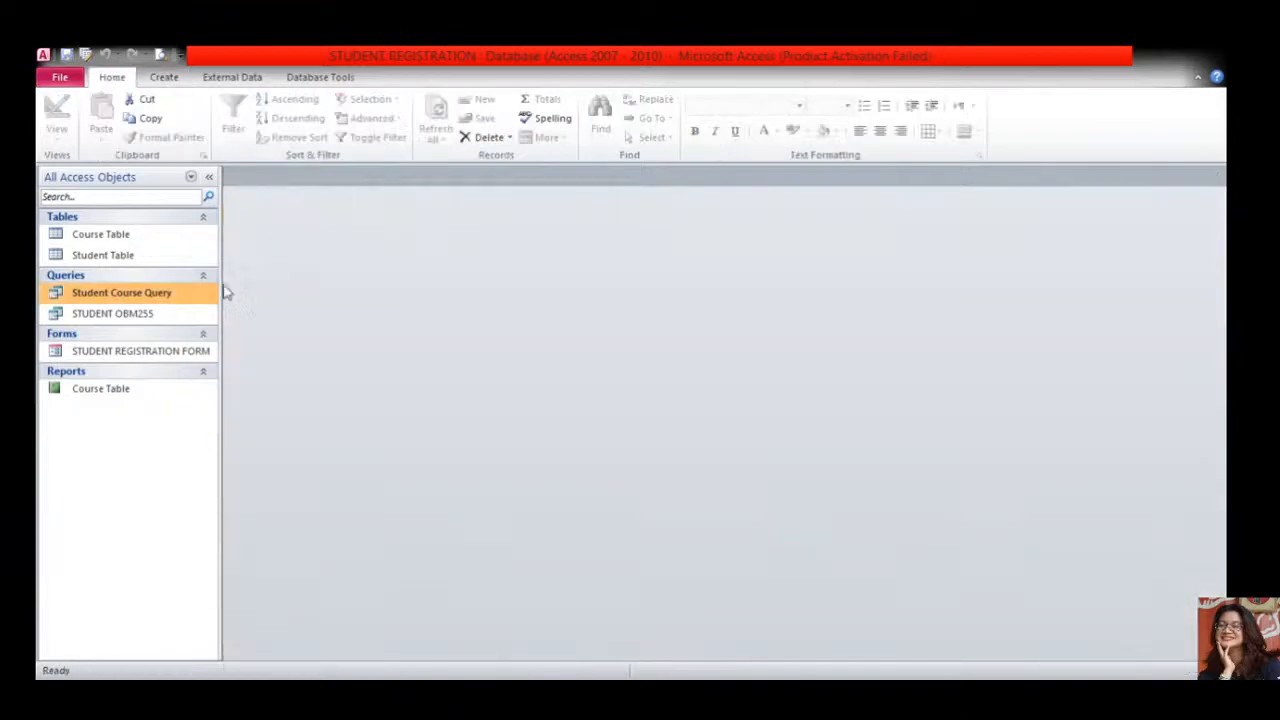
- Delete the STUDENT OBM255 query so only Student Course Query remains
{"action": "left_click", "coordinate": [145, 315]}
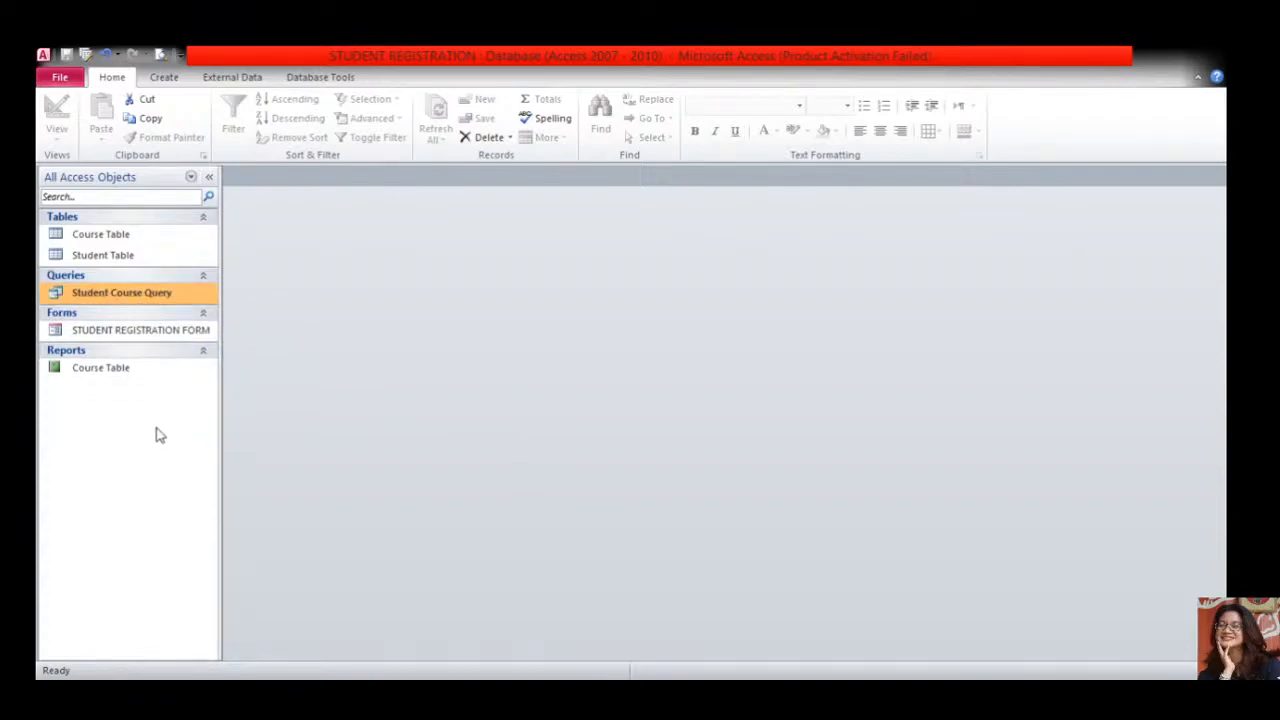
{"action": "left_click", "coordinate": [660, 696]}
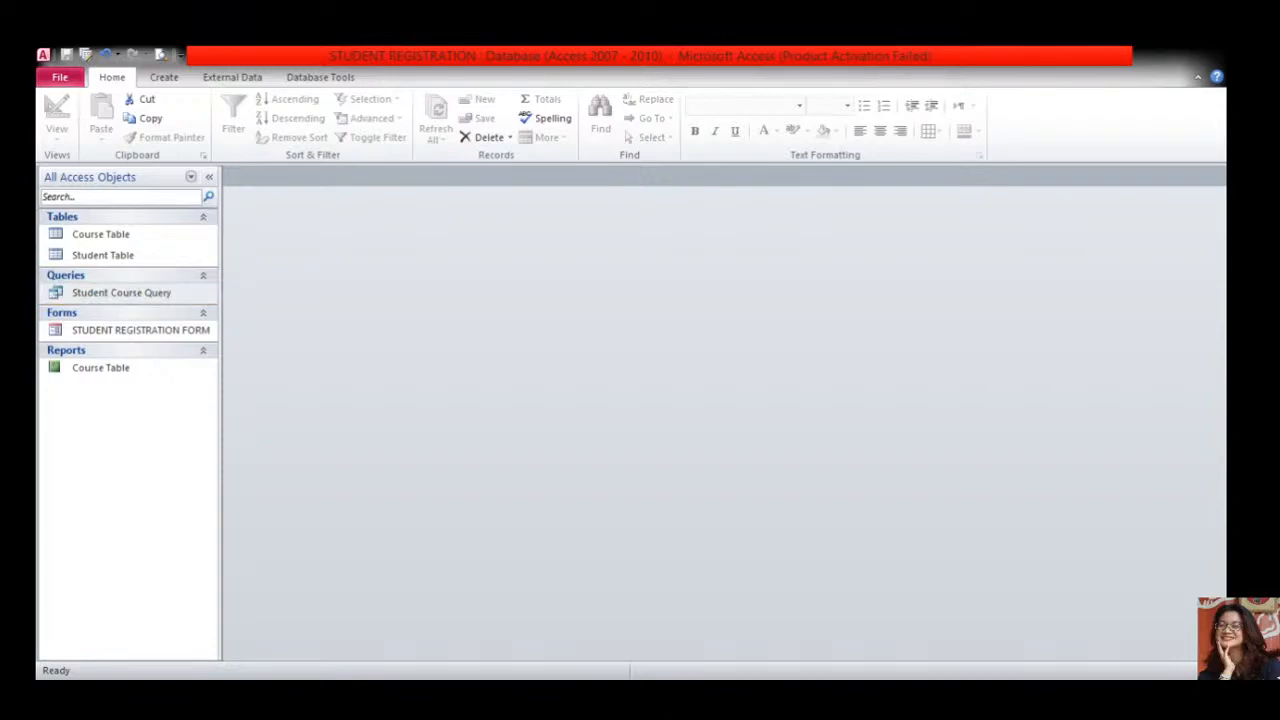
{"action": "left_click", "coordinate": [163, 78]}
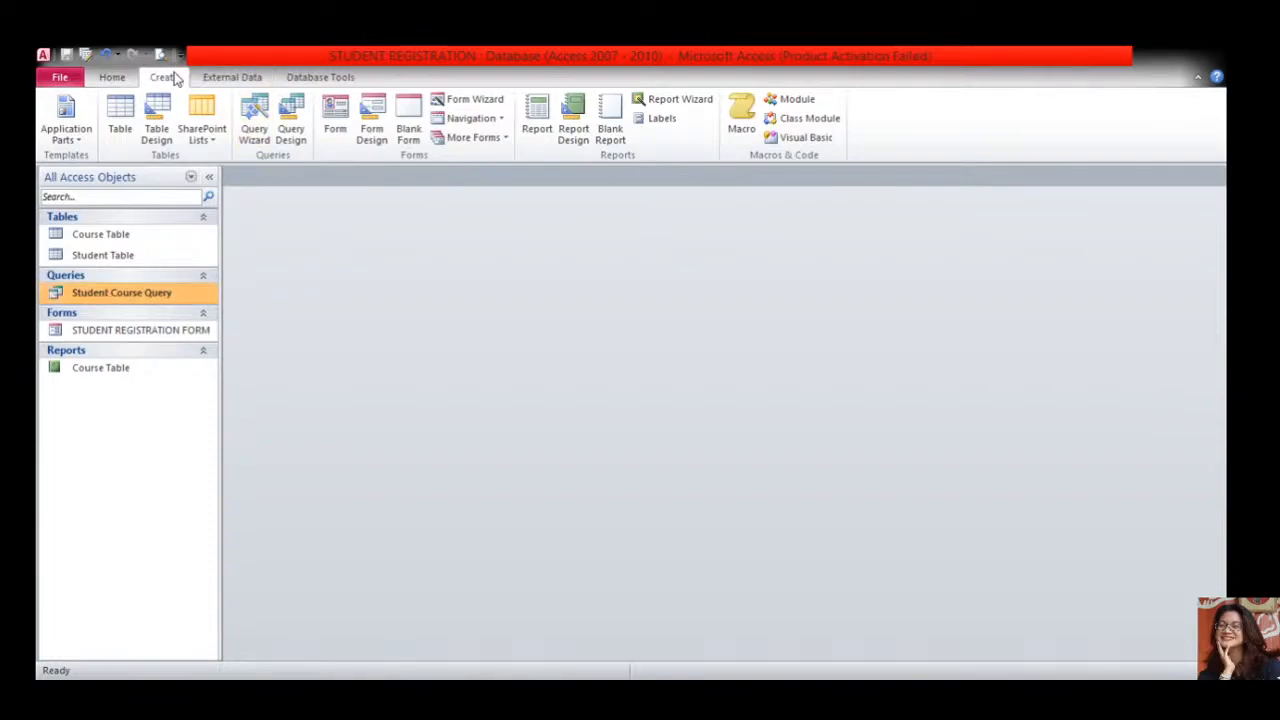
- Create Query1 in Design View with Course Table and Student Table joined on Course ID, enlarging Student Table's field list
{"action": "left_click", "coordinate": [291, 120]}
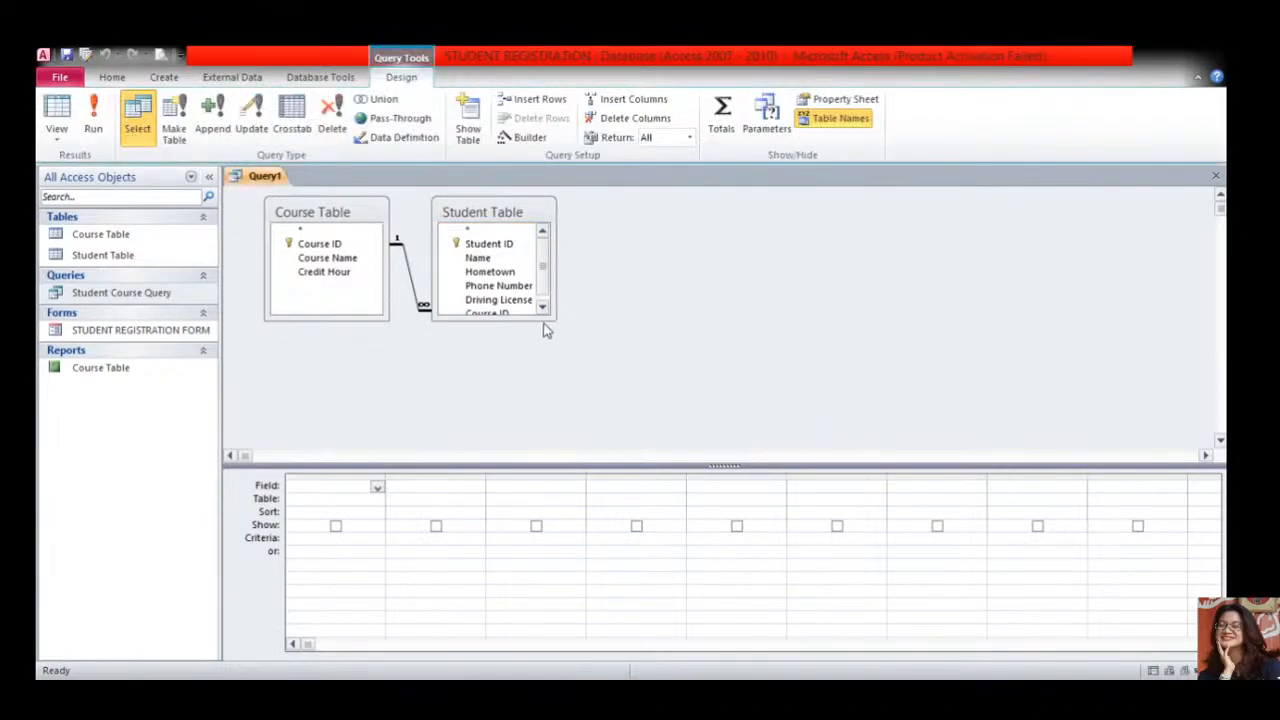
{"action": "left_click_drag", "start_coordinate": [555, 319], "coordinate": [570, 350]}
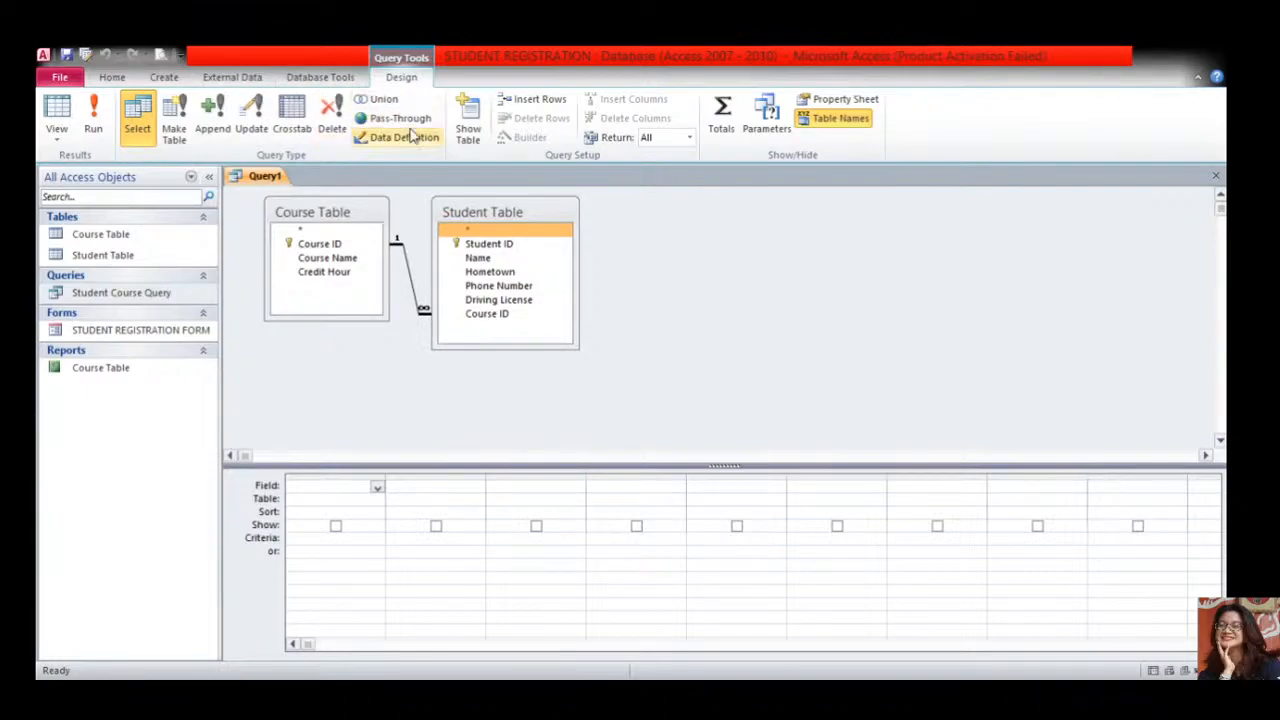
- Shift Student Table right, lengthen Course Table, then advance to the Section 4 query-grid slide
{"action": "left_click", "coordinate": [320, 77]}
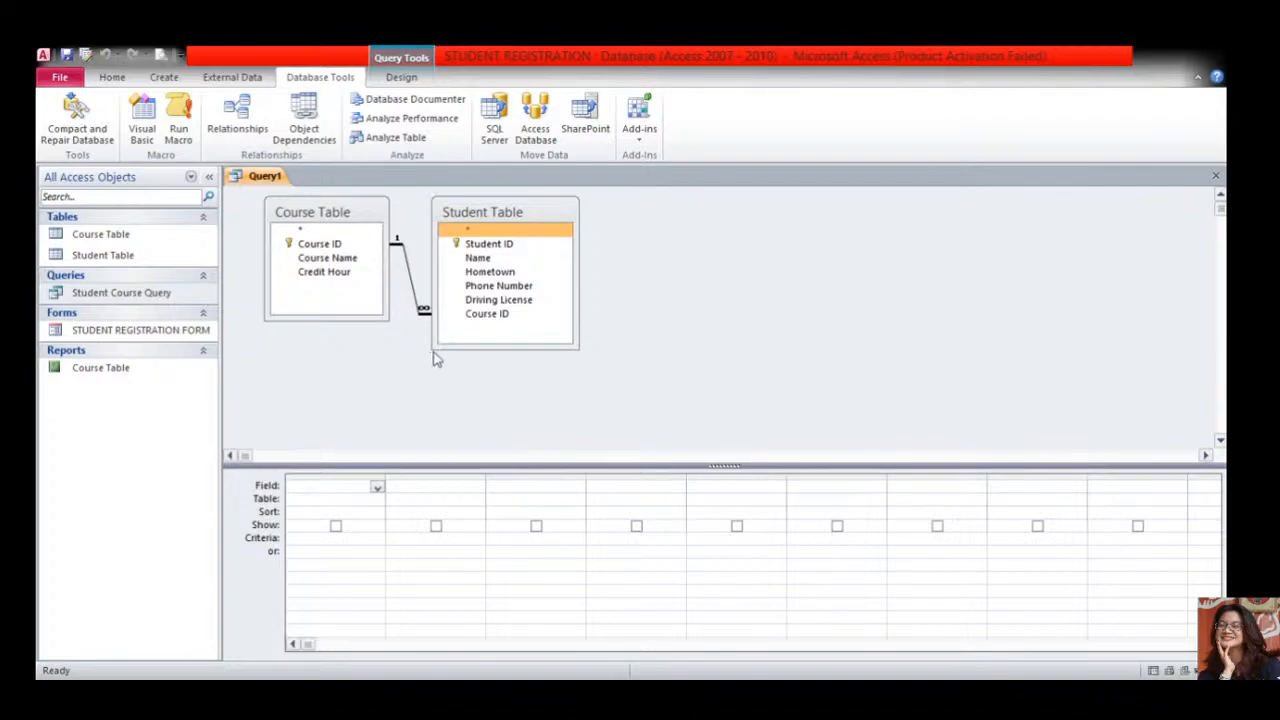
{"action": "left_click_drag", "start_coordinate": [491, 218], "coordinate": [526, 220]}
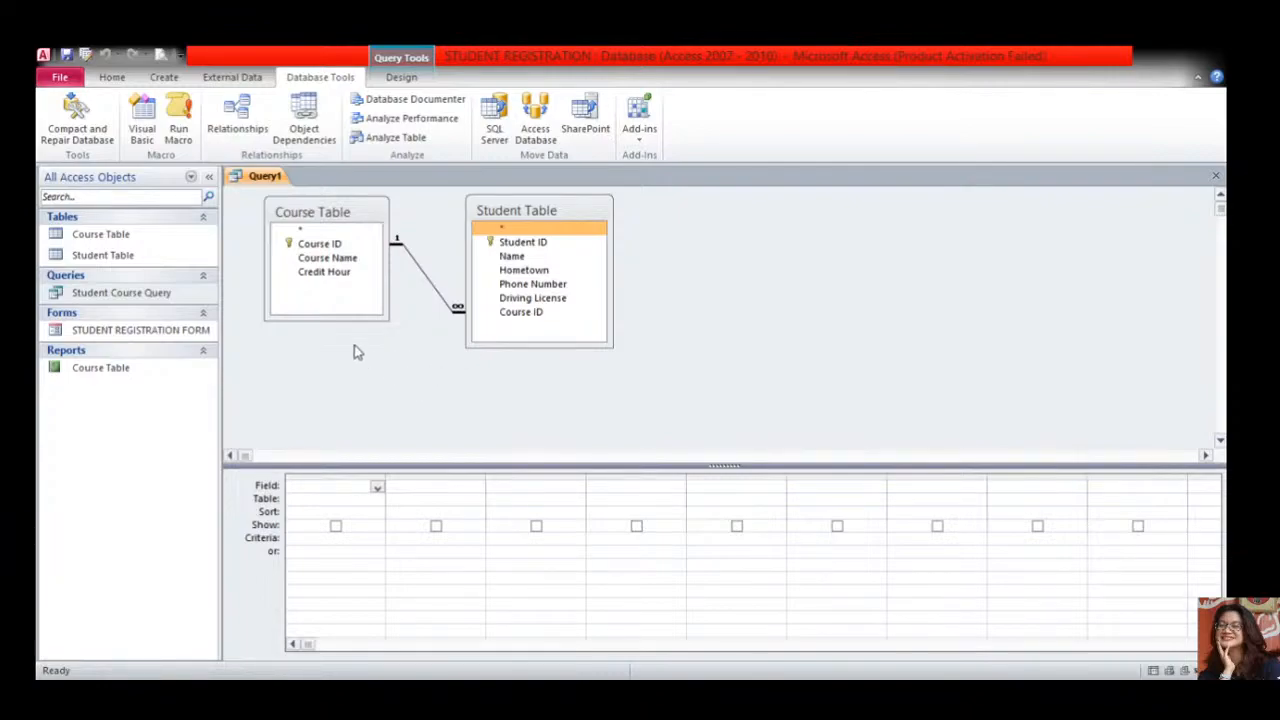
{"action": "left_click_drag", "start_coordinate": [338, 318], "coordinate": [338, 344]}
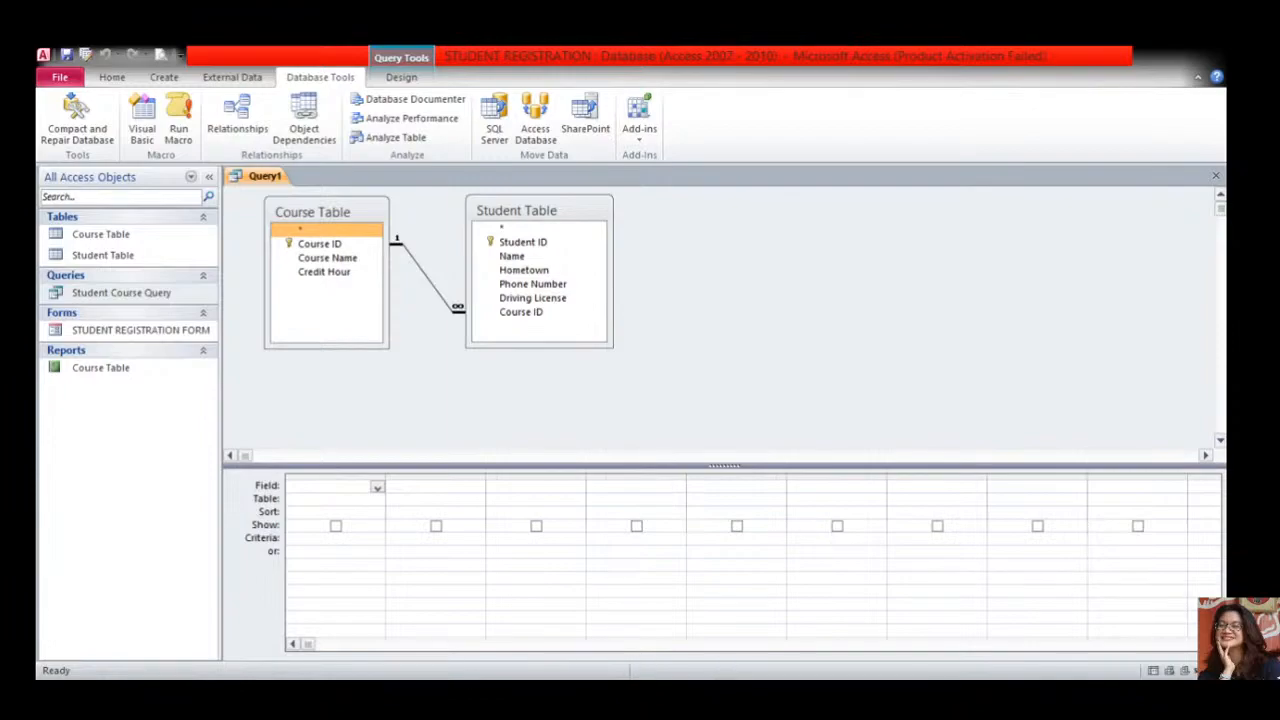
{"action": "left_click", "coordinate": [730, 694]}
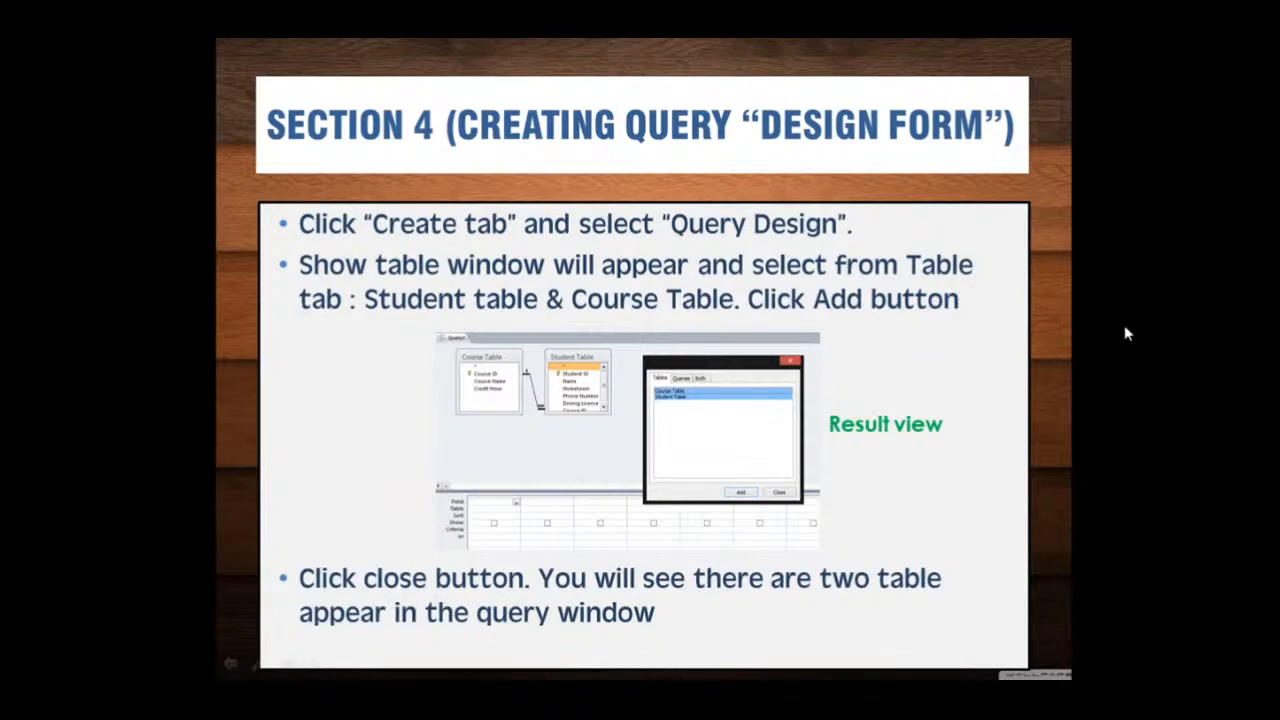
{"action": "left_click", "coordinate": [1116, 444]}
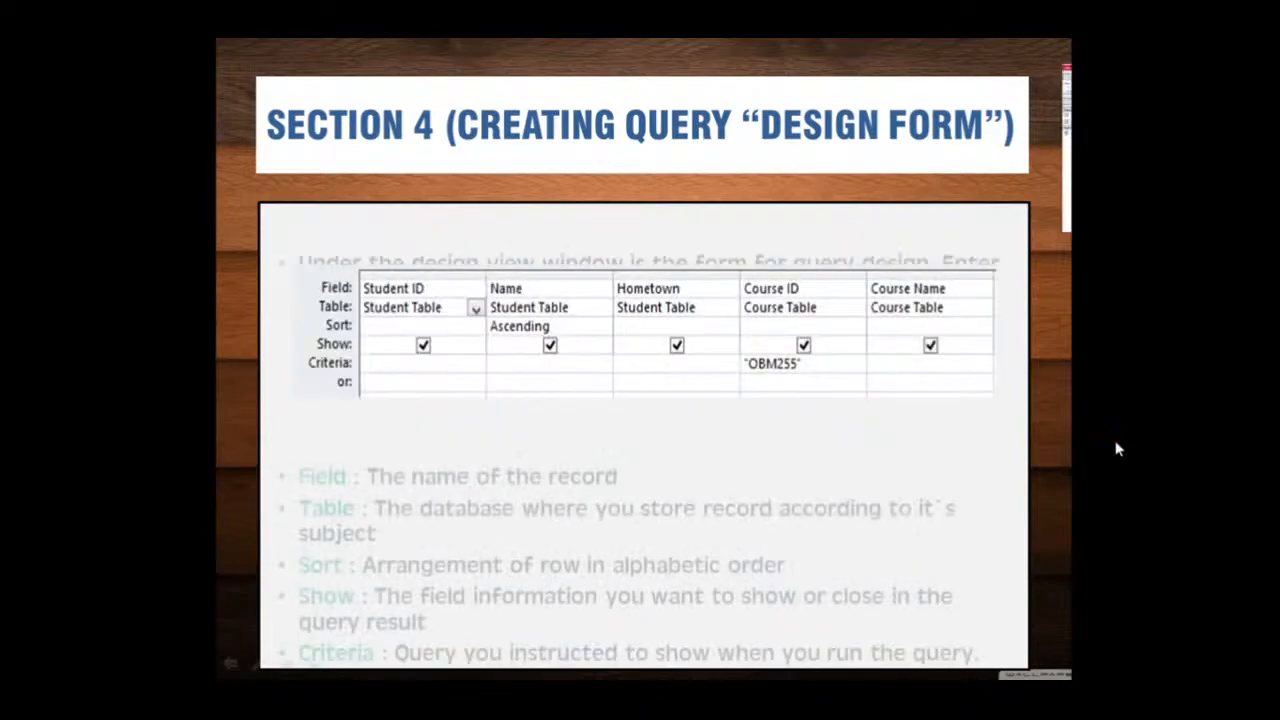
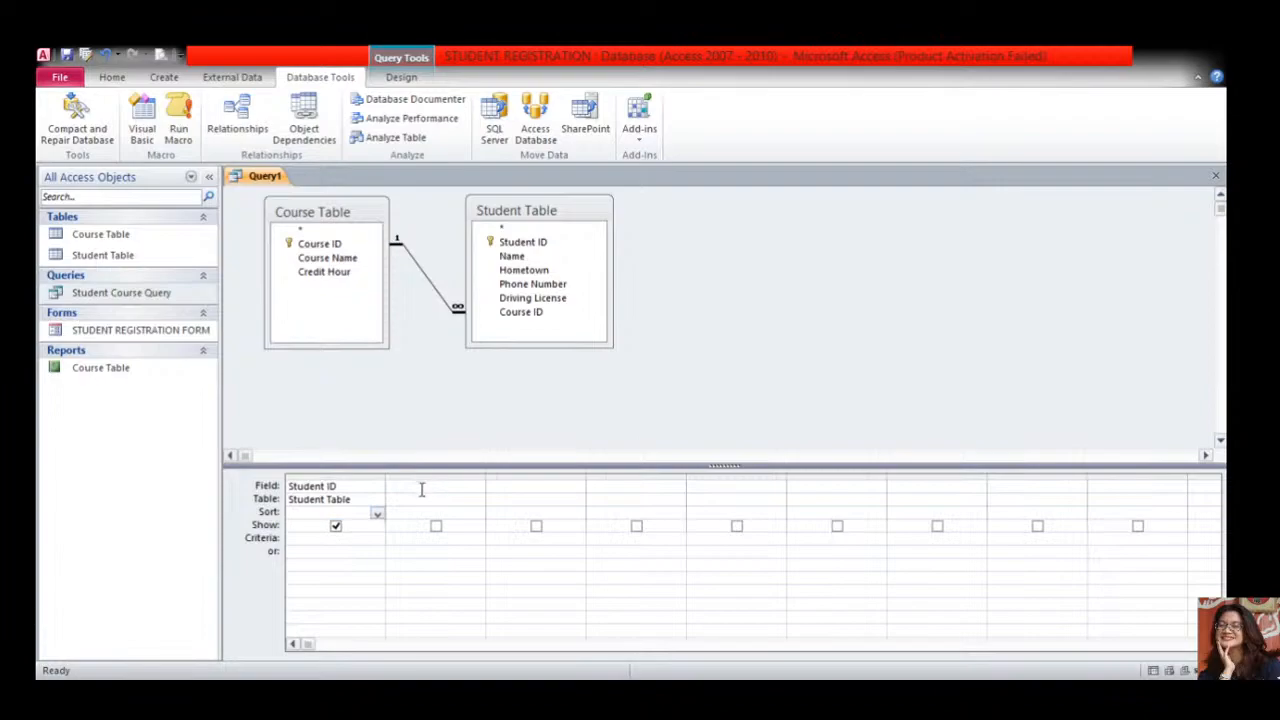
- Add Name as the second query field, sorted ascending
{"action": "left_click", "coordinate": [421, 489]}
{"action": "left_click", "coordinate": [477, 491]}
{"action": "left_click", "coordinate": [471, 576]}
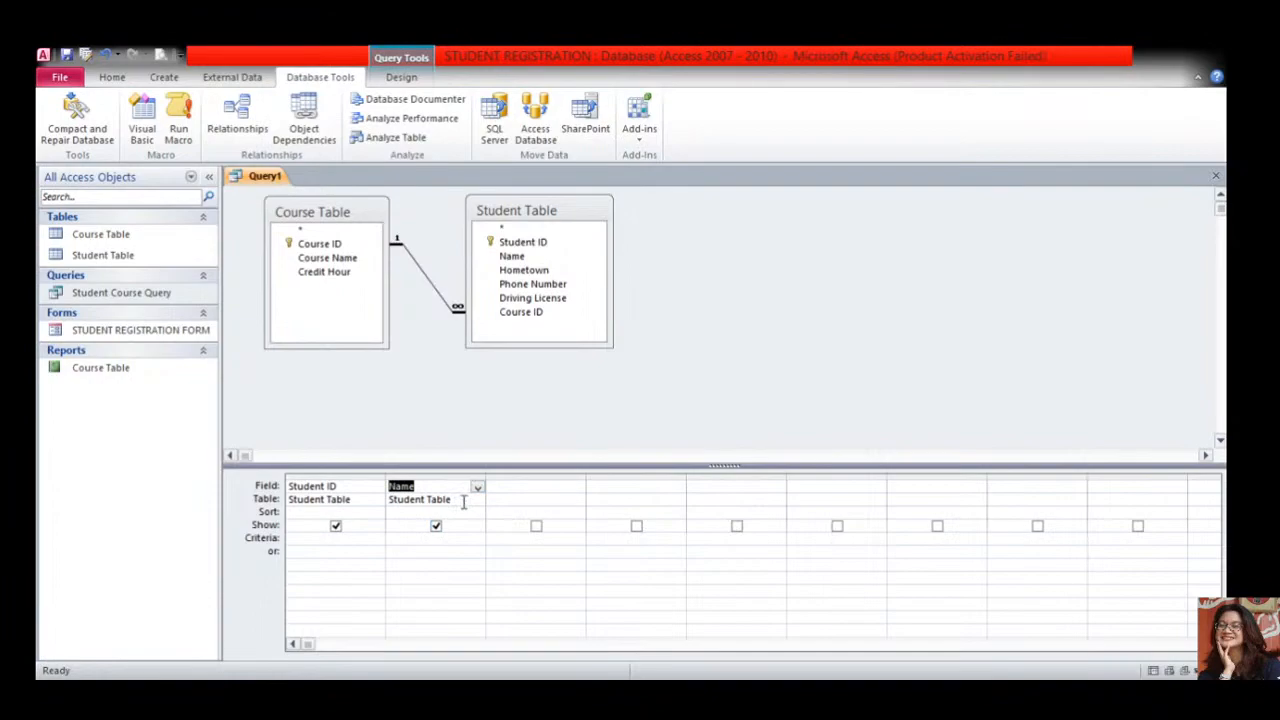
{"action": "left_click", "coordinate": [463, 512]}
{"action": "double_click", "coordinate": [476, 518]}
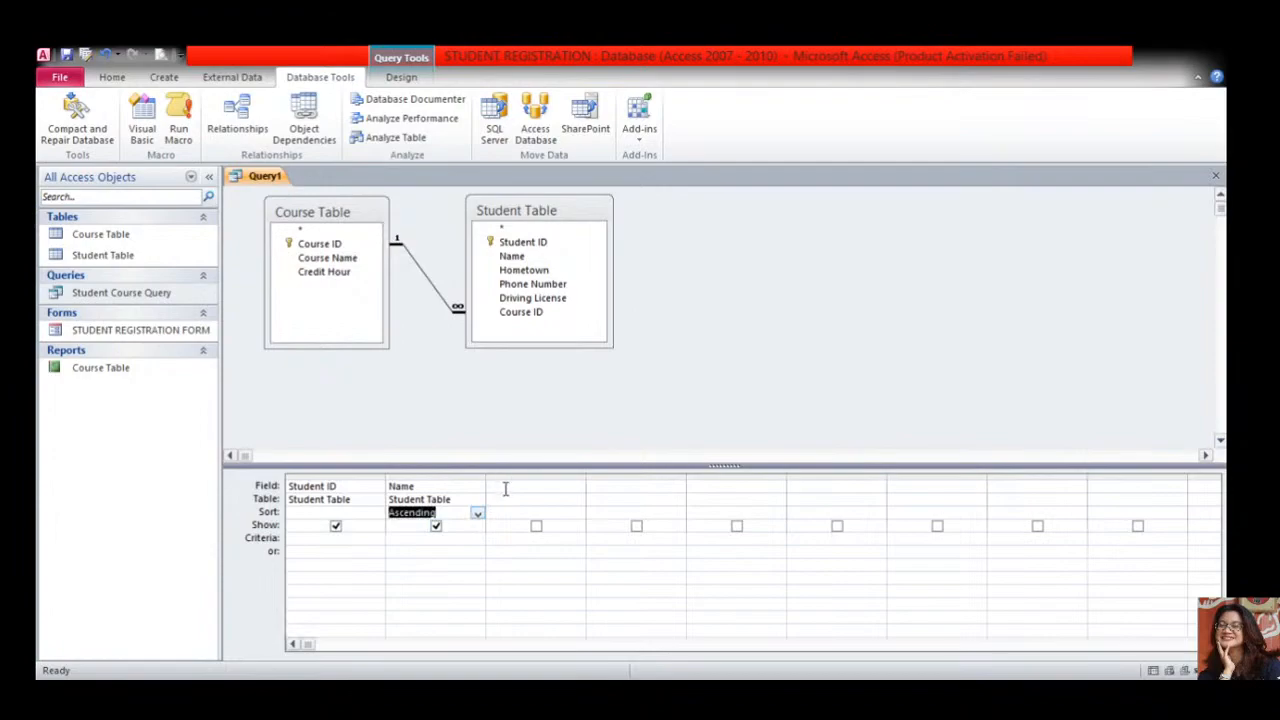
- Add Hometown and Course ID as the third and fourth fields, then select Course ID's criteria cell
{"action": "left_click", "coordinate": [505, 489]}
{"action": "left_click", "coordinate": [579, 490]}
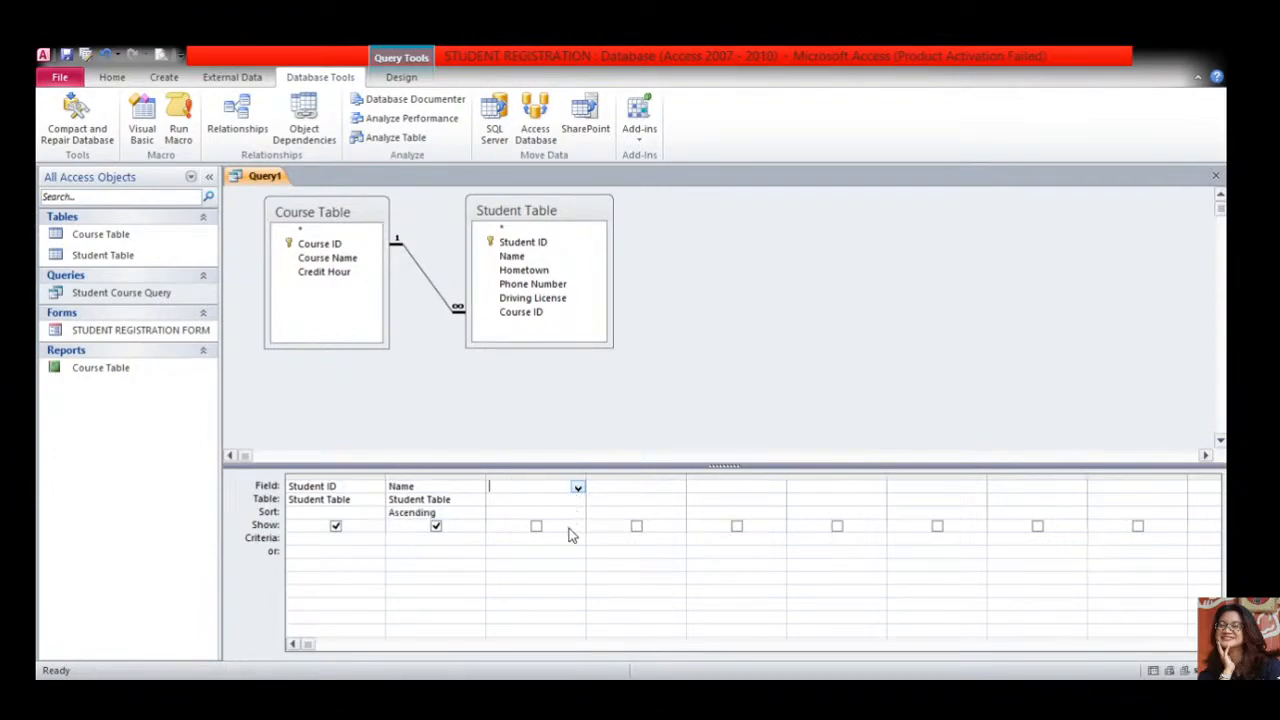
{"action": "left_click", "coordinate": [572, 589]}
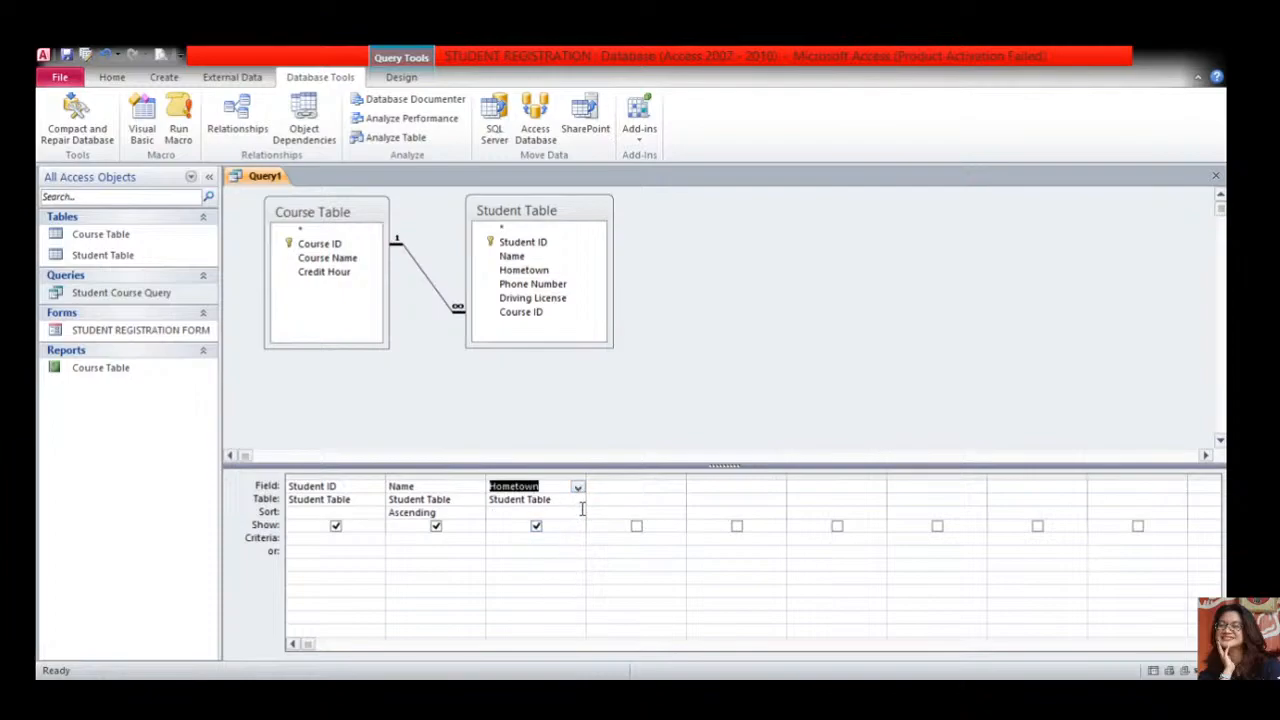
{"action": "left_click", "coordinate": [643, 489]}
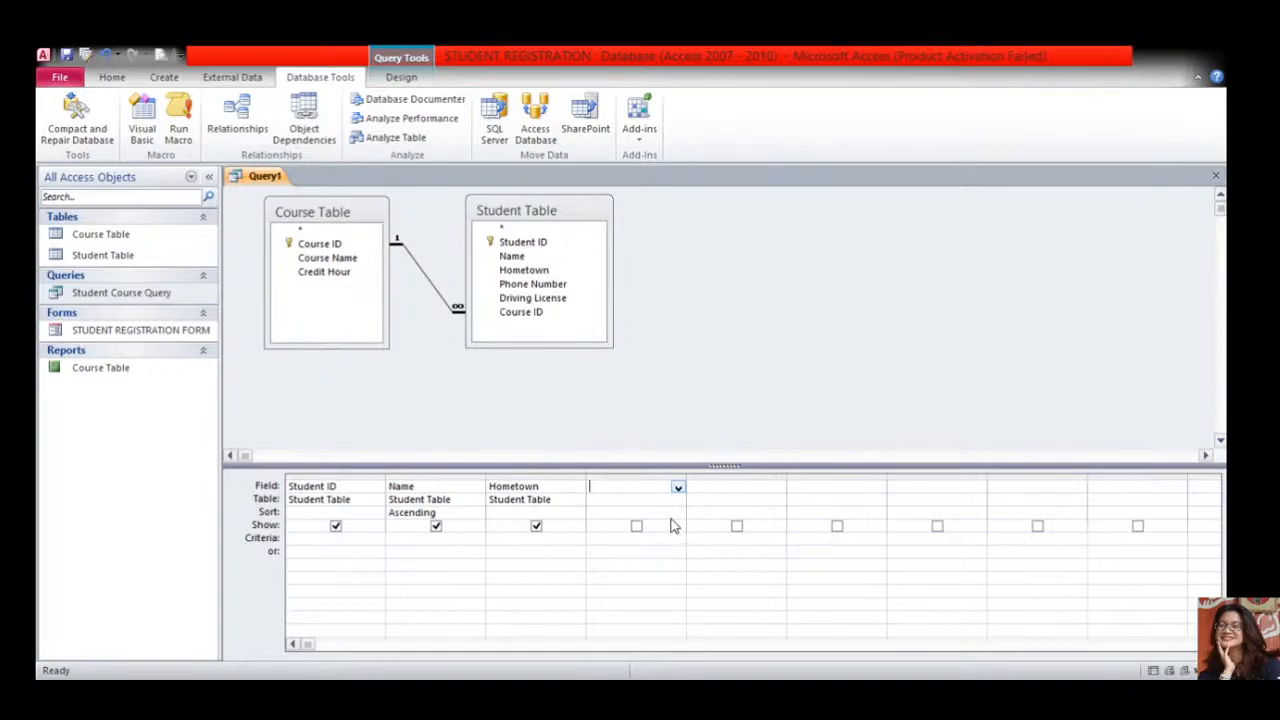
{"action": "left_click", "coordinate": [670, 516]}
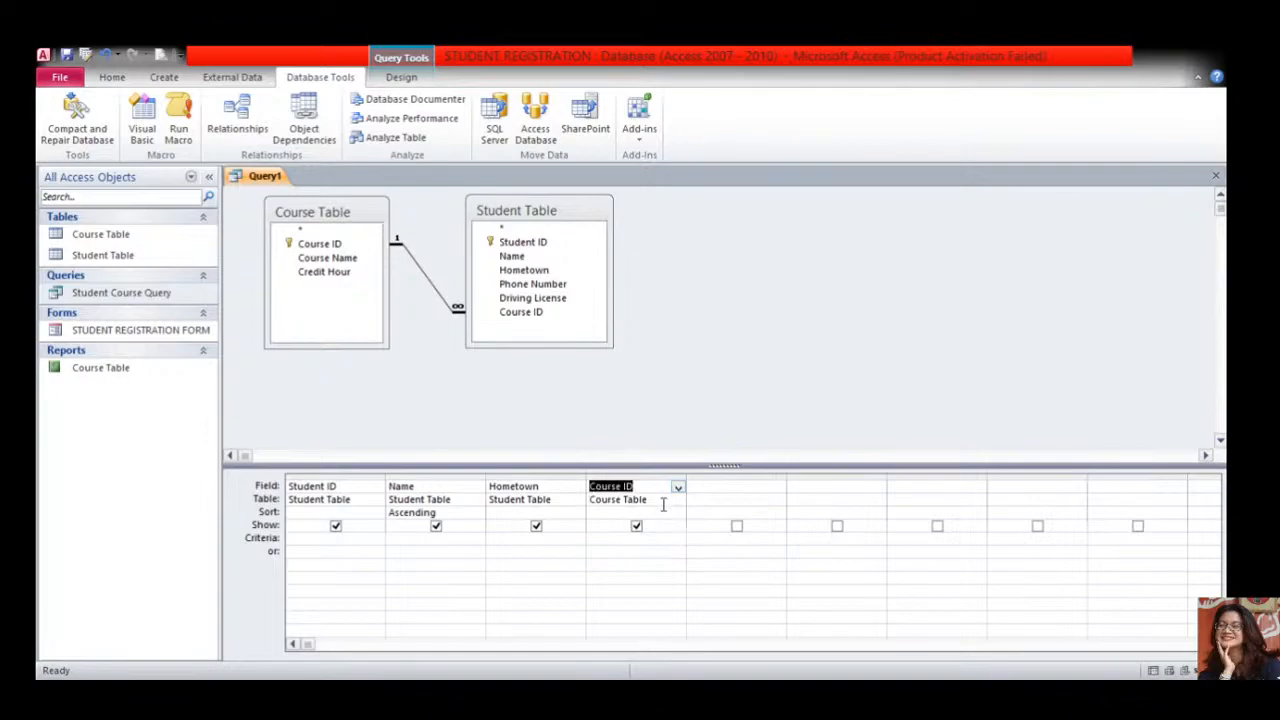
{"action": "left_click", "coordinate": [717, 489]}
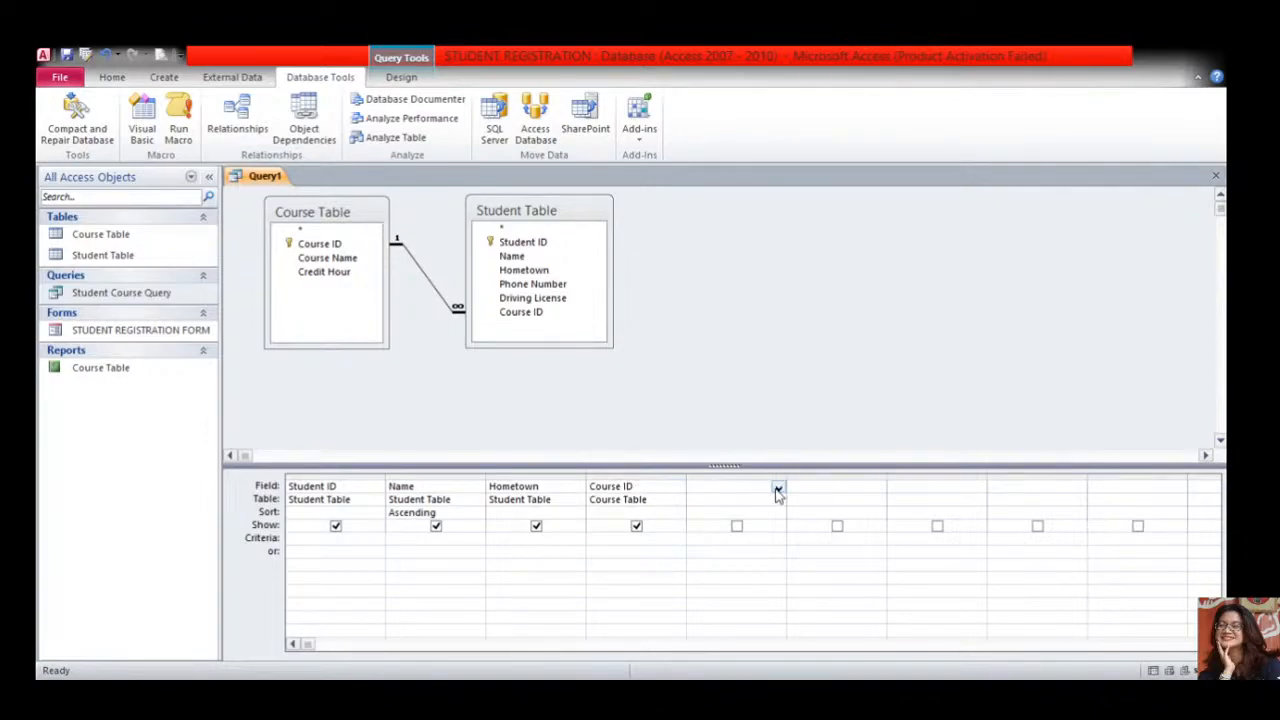
{"action": "left_click", "coordinate": [664, 539]}
- Enter OBM255 as the Course ID criteria and add Course Name as the fifth field
{"action": "type", "text": "\"0BM255"}
{"action": "left_click", "coordinate": [697, 487]}
{"action": "left_click", "coordinate": [762, 530]}
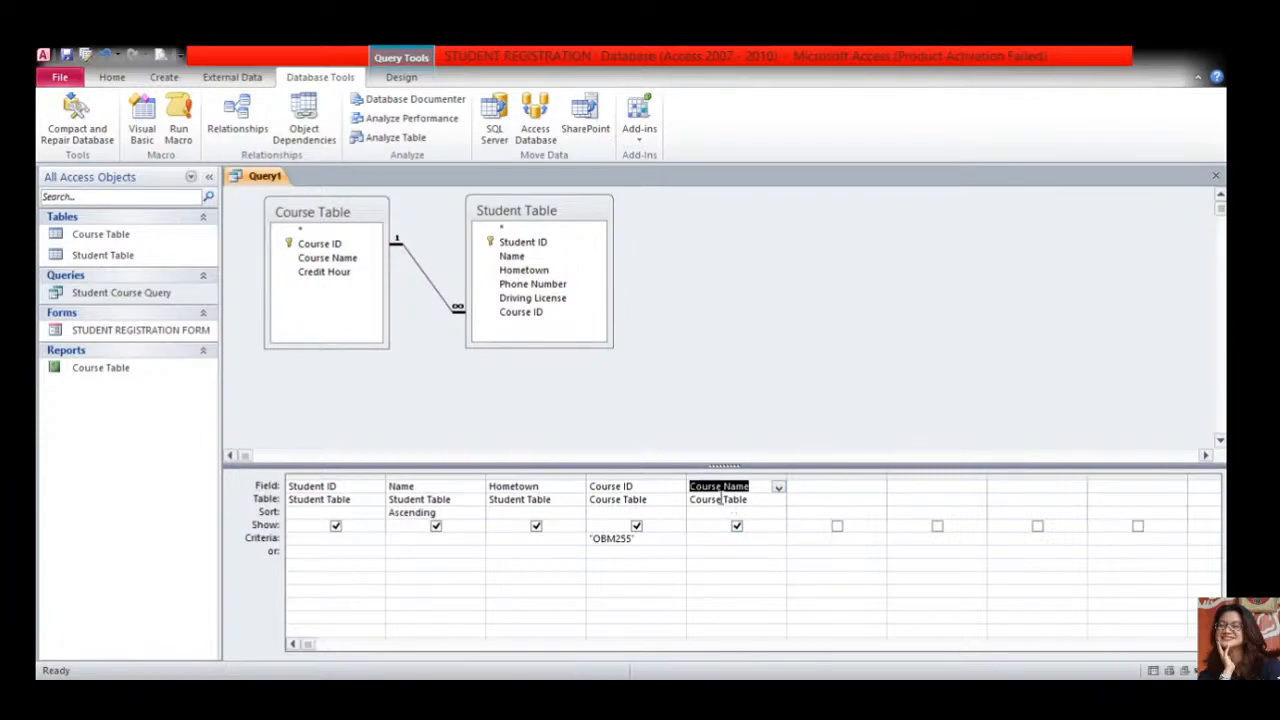
{"action": "left_click", "coordinate": [724, 404]}
- Select the OBM255 criteria text to retype it in capital letters
{"action": "left_click_drag", "start_coordinate": [596, 540], "coordinate": [634, 540]}
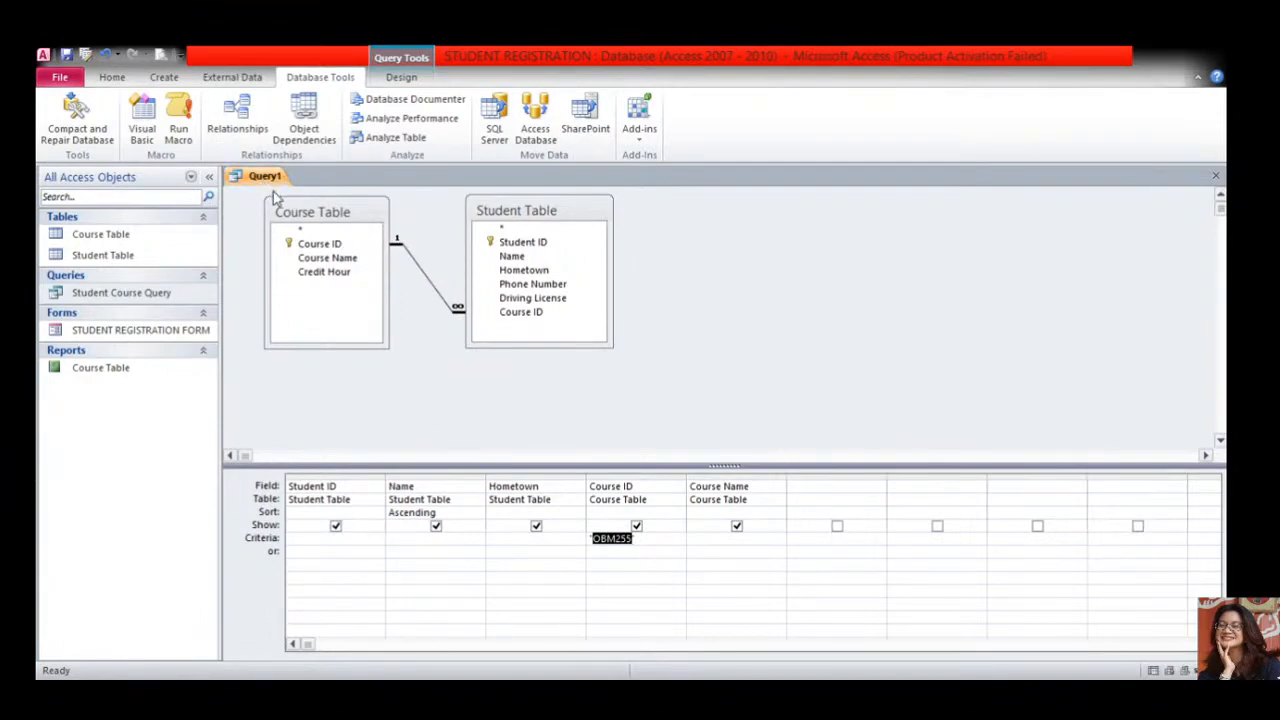
{"action": "key", "text": "ctrl+s"}
{"action": "key", "text": "Caps_Lock"}
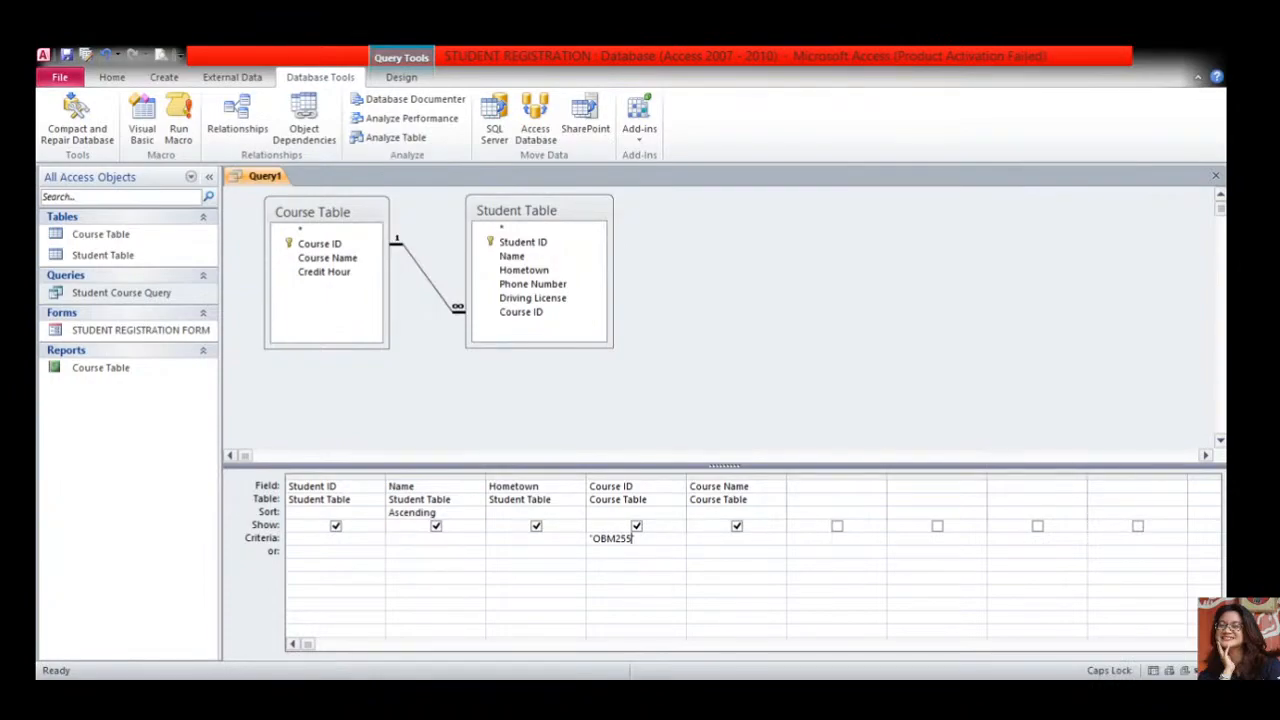
- Save the query as STUDENT OBM255 and run it from the Query Tools Design tab
{"action": "left_click", "coordinate": [684, 336]}
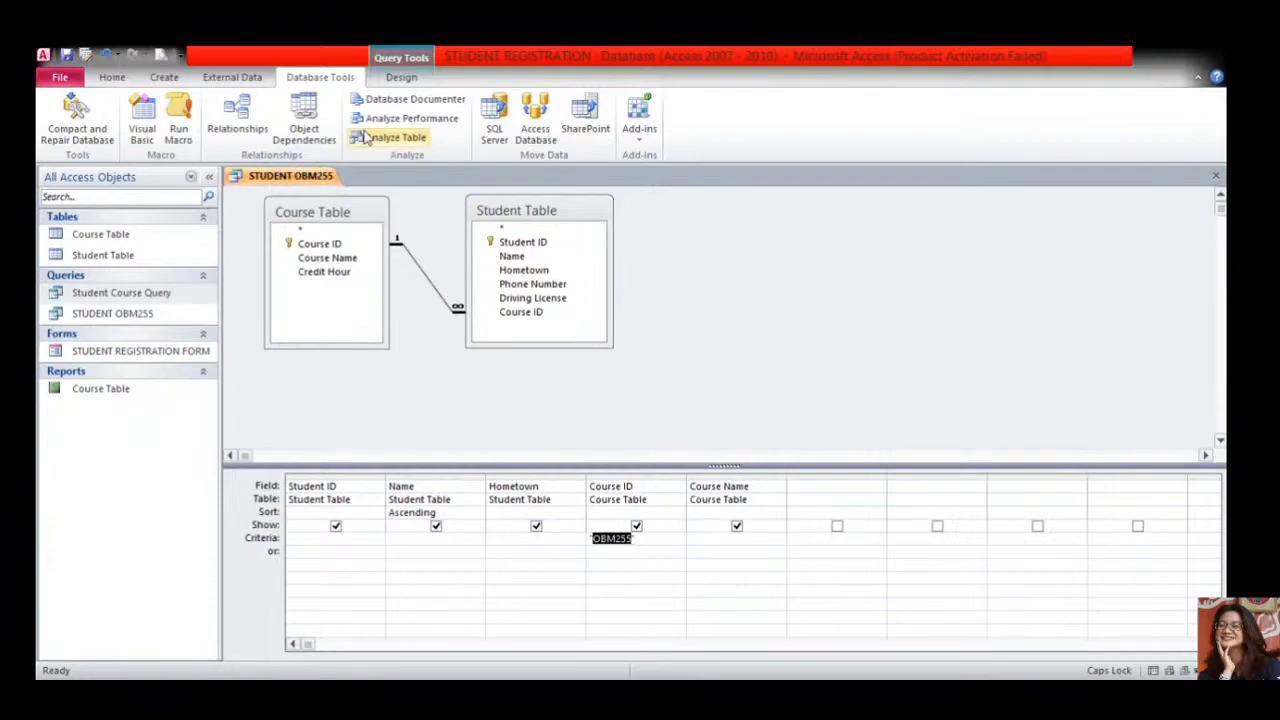
{"action": "left_click", "coordinate": [115, 80]}
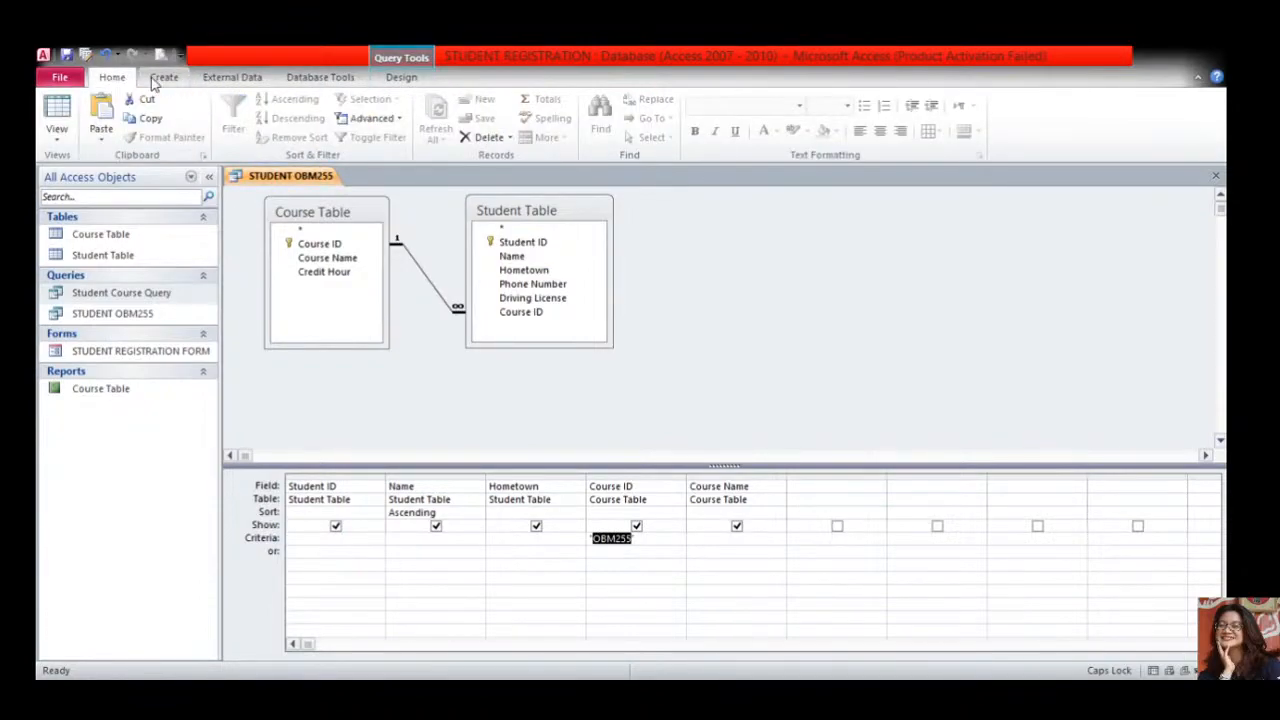
{"action": "left_click", "coordinate": [390, 80]}
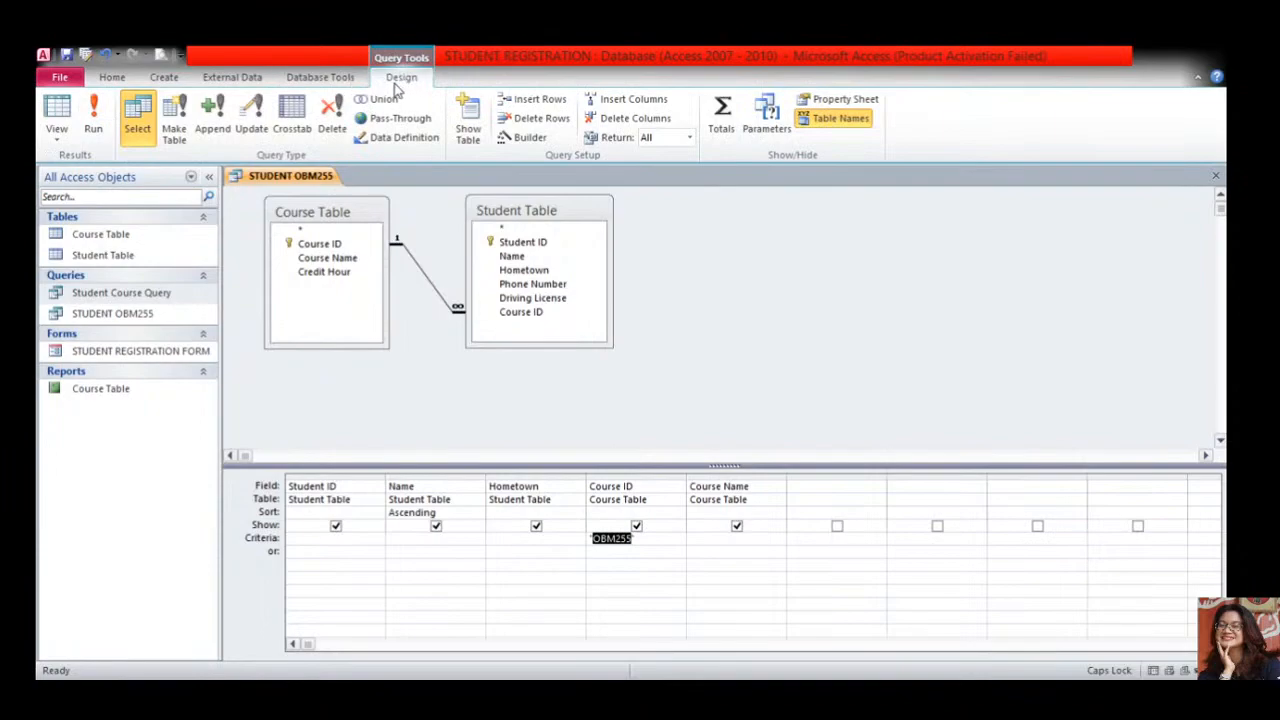
{"action": "left_click", "coordinate": [100, 128]}
- Run the query to list the two OBM255 students, widening Course Name to show Office Software
{"action": "left_click", "coordinate": [344, 251]}
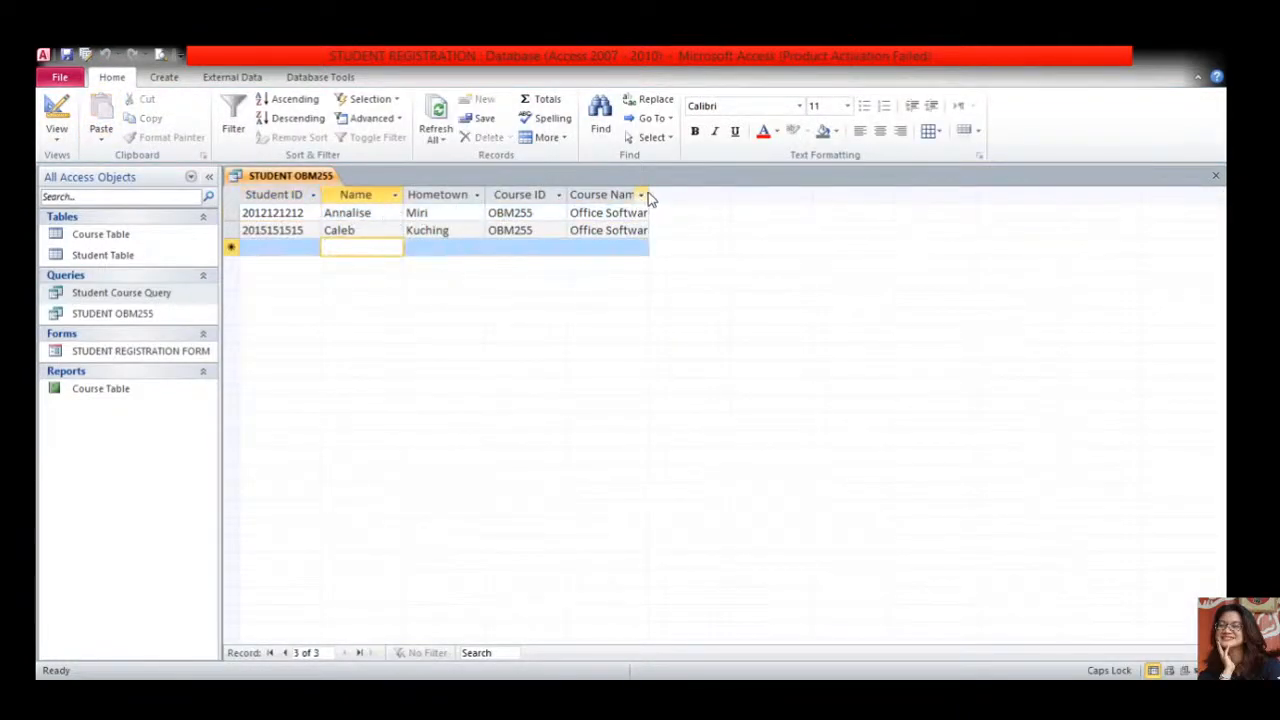
{"action": "left_click_drag", "start_coordinate": [648, 194], "coordinate": [671, 194]}
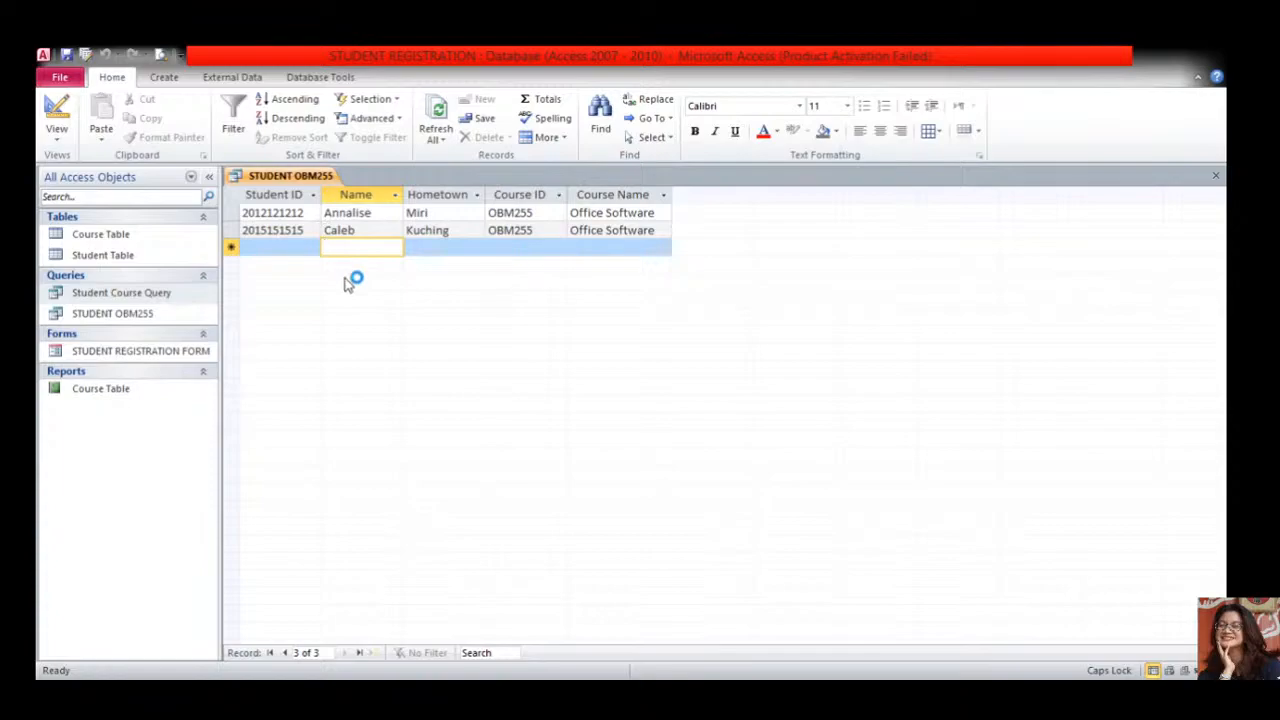
{"action": "left_click", "coordinate": [381, 213]}
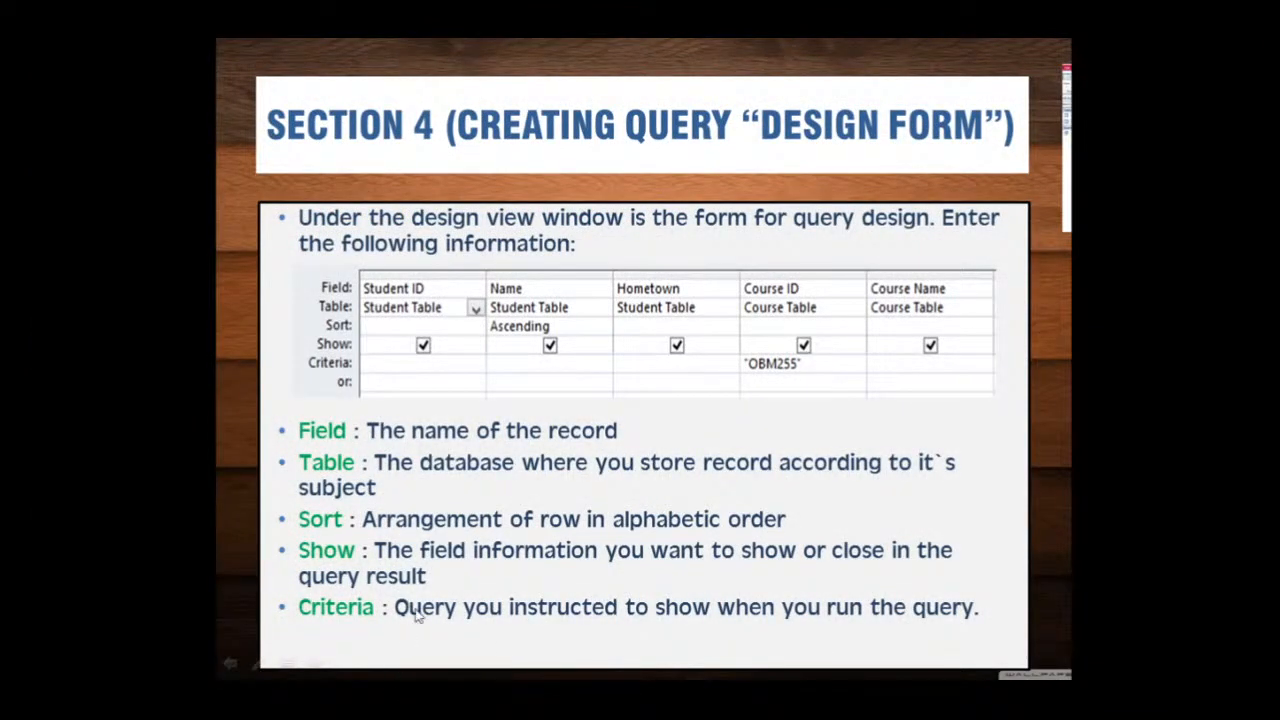
- Advance past the save-query and result-view slides to the Section 5 Creating Form slide
{"action": "left_click", "coordinate": [1132, 258]}
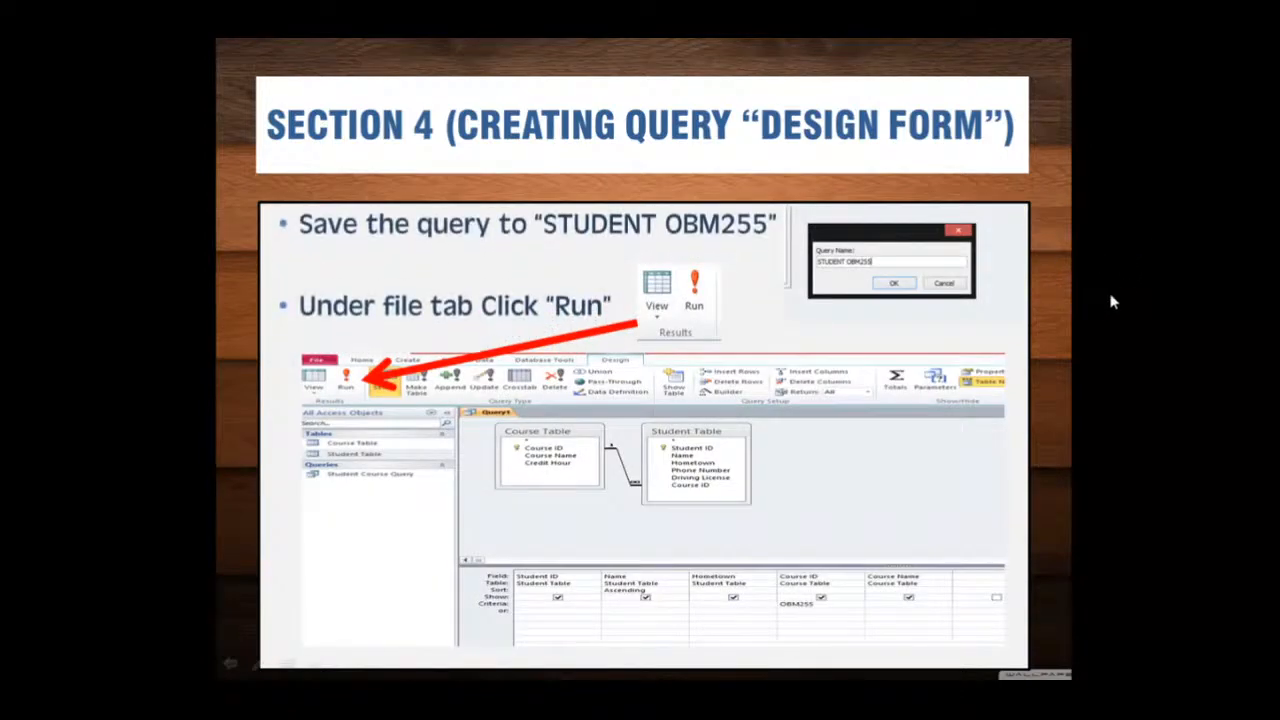
{"action": "left_click", "coordinate": [1076, 463]}
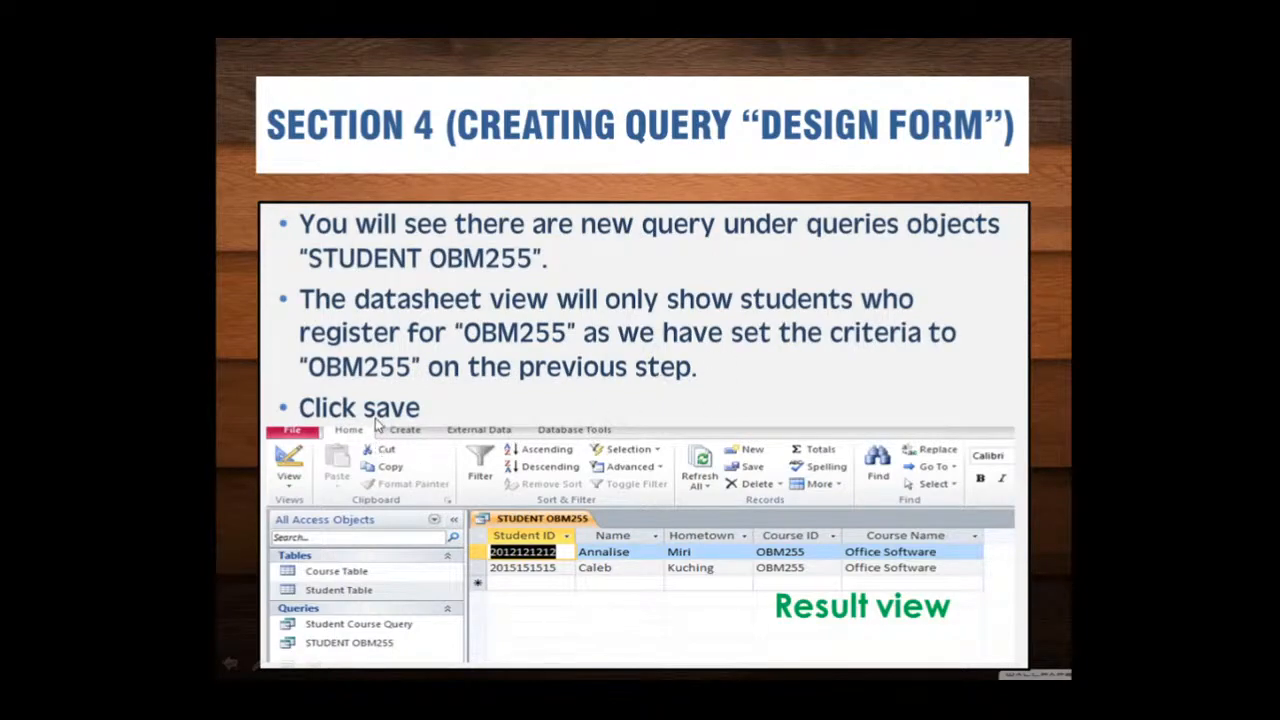
{"action": "left_click", "coordinate": [1077, 440]}
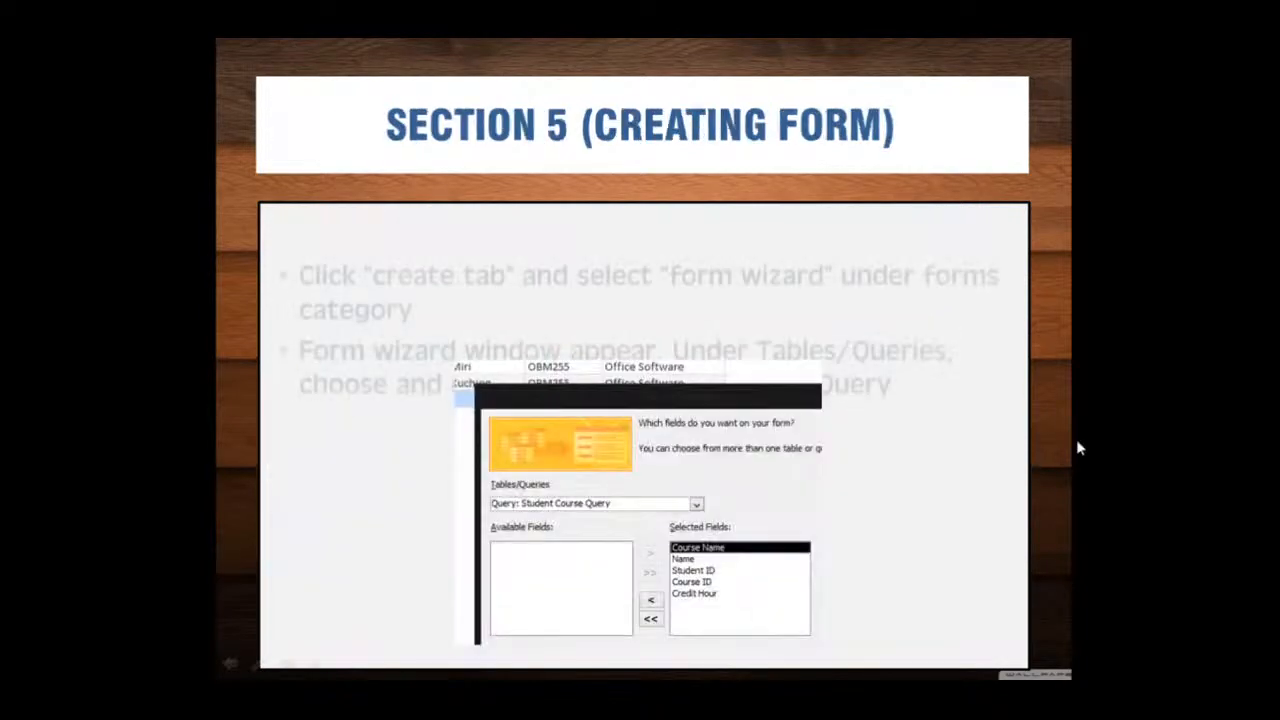
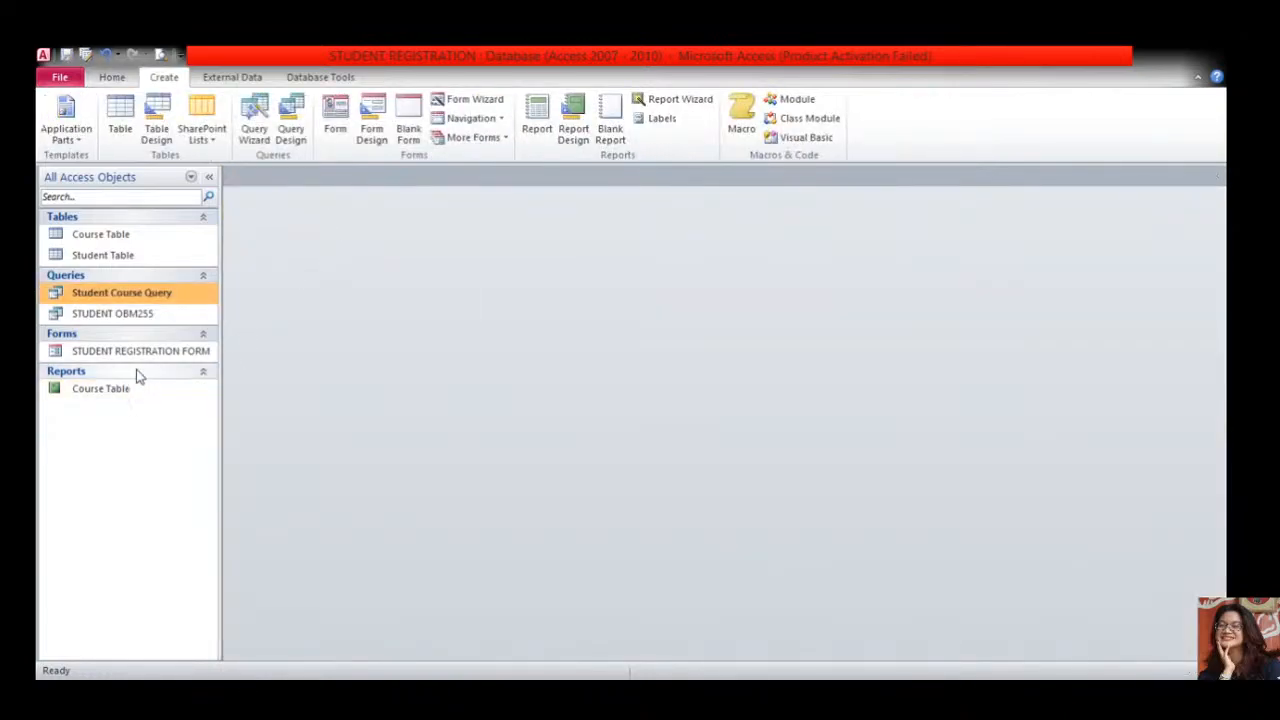
- Delete the old STUDENT REGISTRATION FORM from the Navigation Pane
{"action": "left_click", "coordinate": [136, 352]}
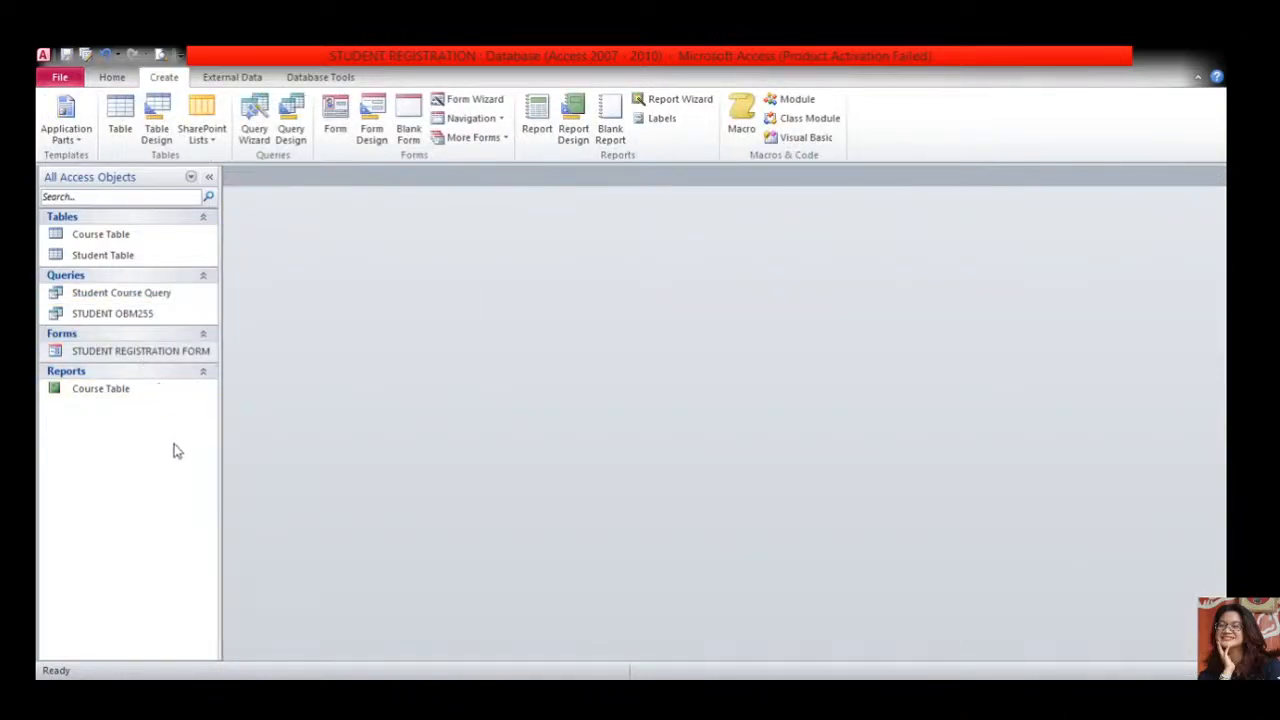
{"action": "key", "text": "Delete"}
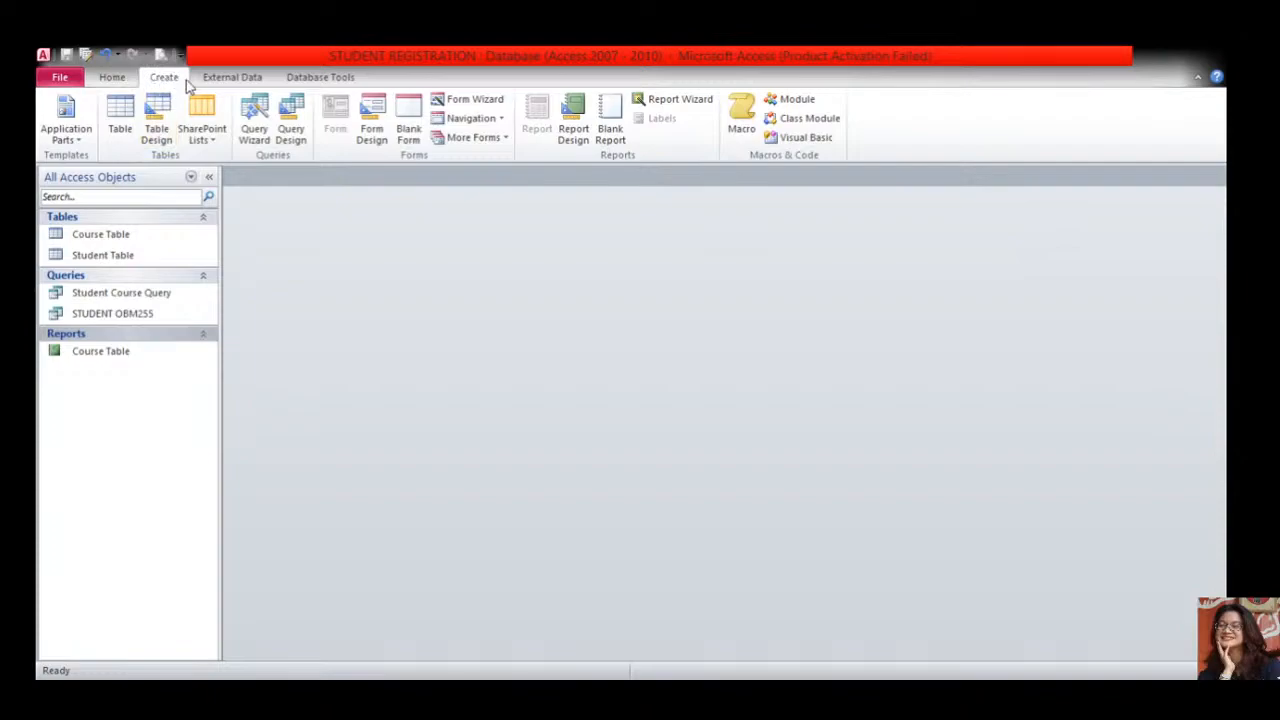
- Launch the Form Wizard to begin building the Student Registration Form
{"action": "left_click", "coordinate": [487, 104]}
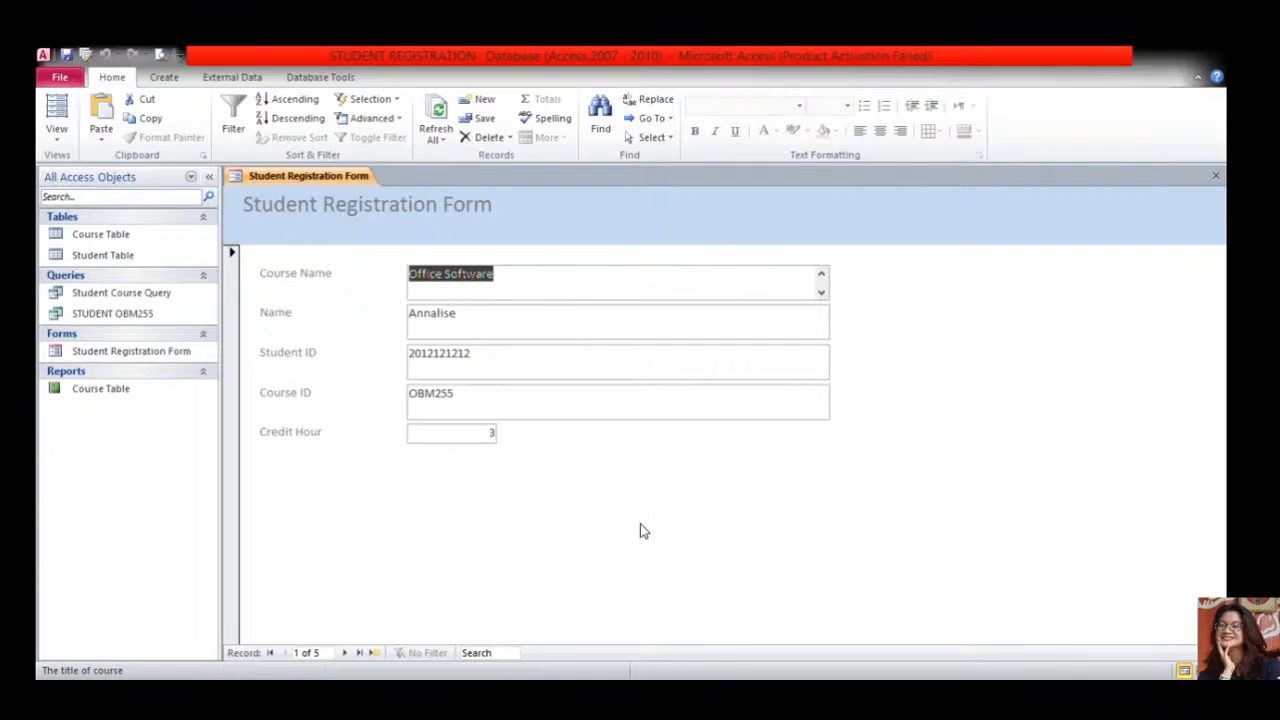
- Open the Course Table and bring up the Create ribbon commands
{"action": "double_click", "coordinate": [132, 238]}
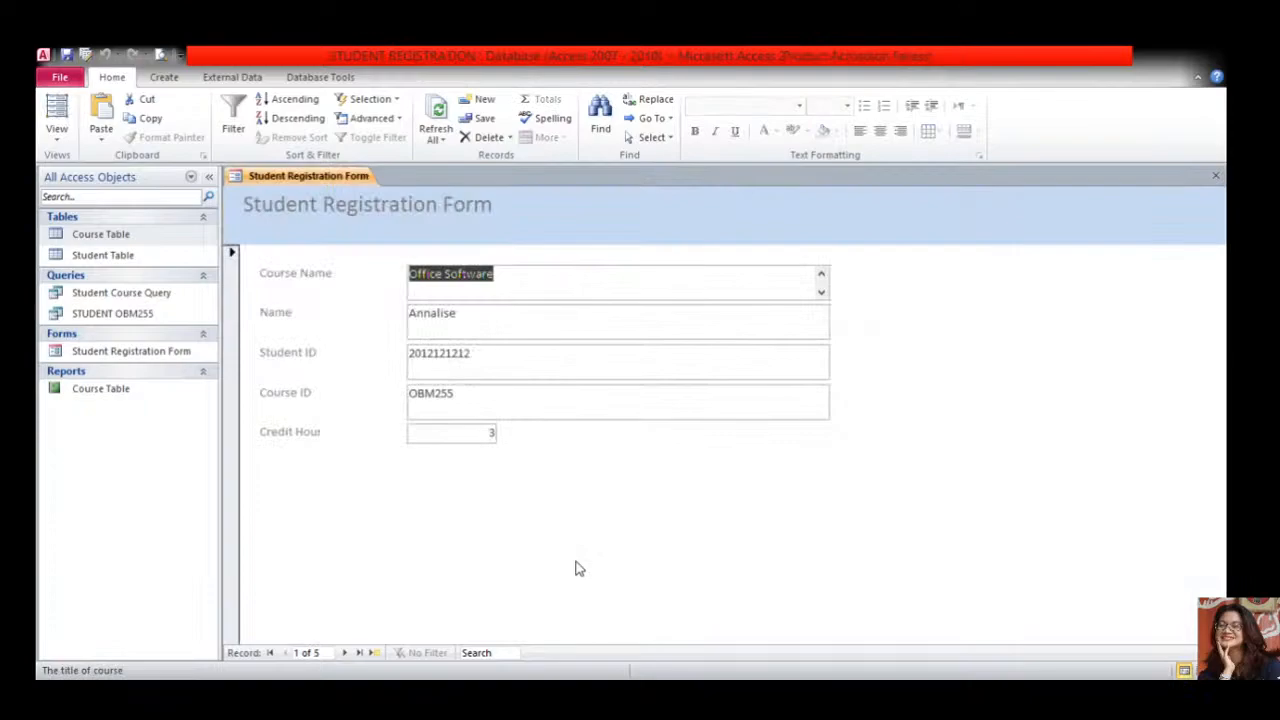
{"action": "left_click", "coordinate": [164, 80]}
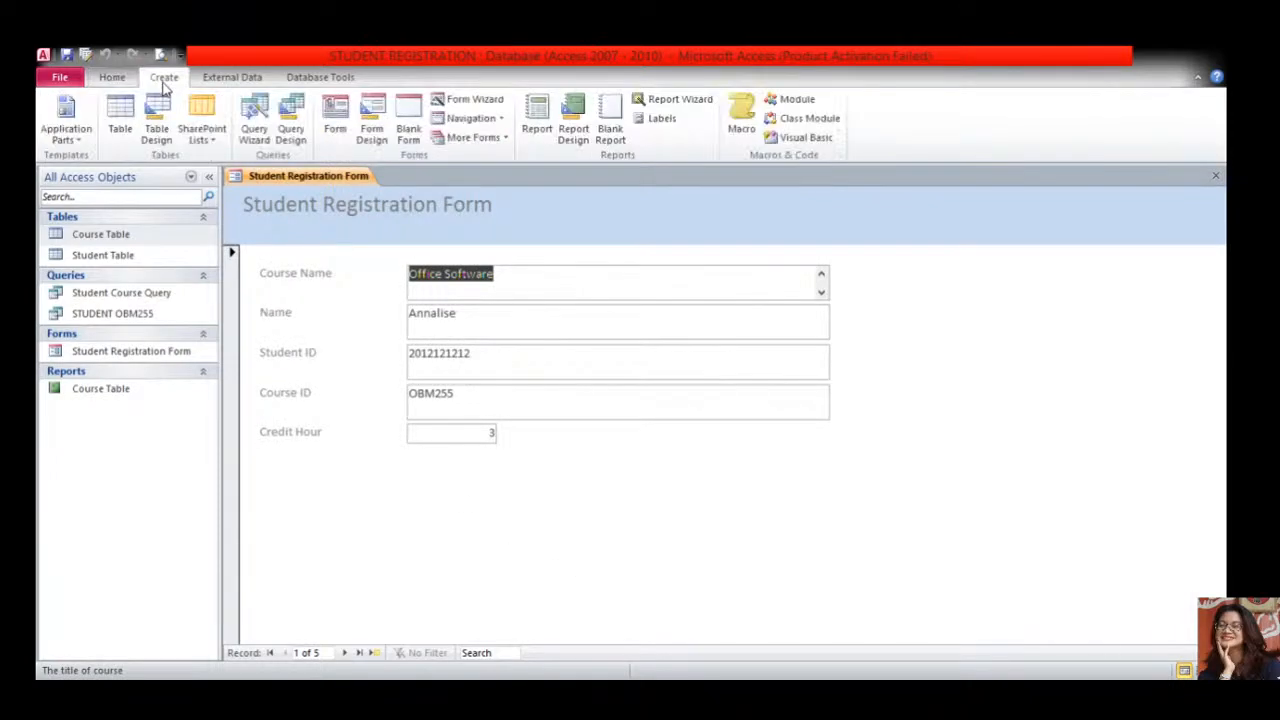
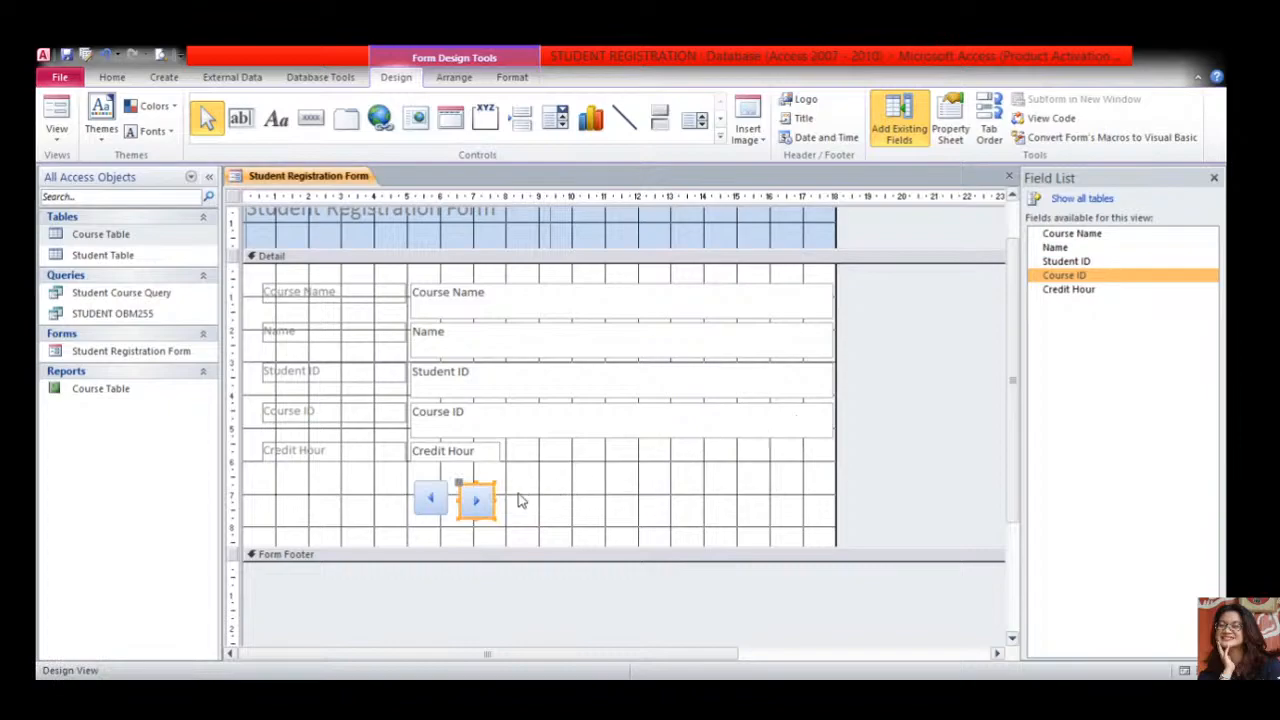
- Draw a new-record command button beside the navigation arrows and make it wider
{"action": "left_click", "coordinate": [600, 503]}
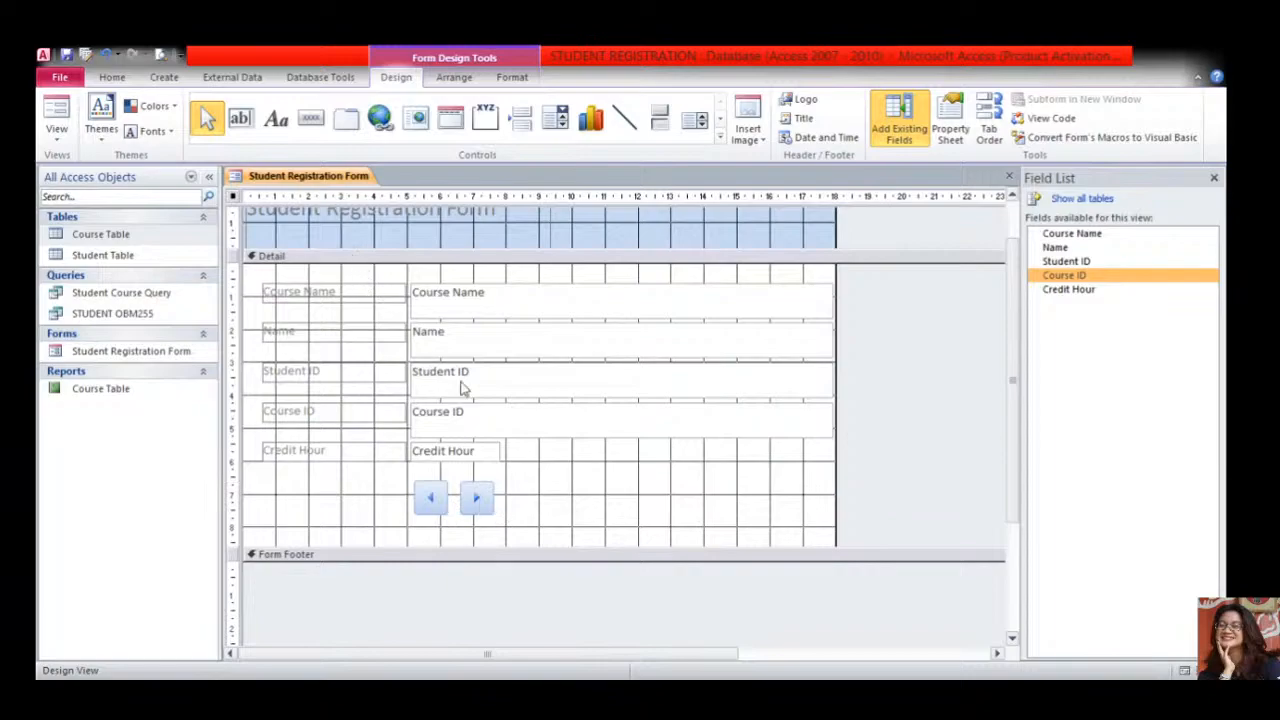
{"action": "left_click", "coordinate": [512, 496]}
{"action": "left_click", "coordinate": [311, 118]}
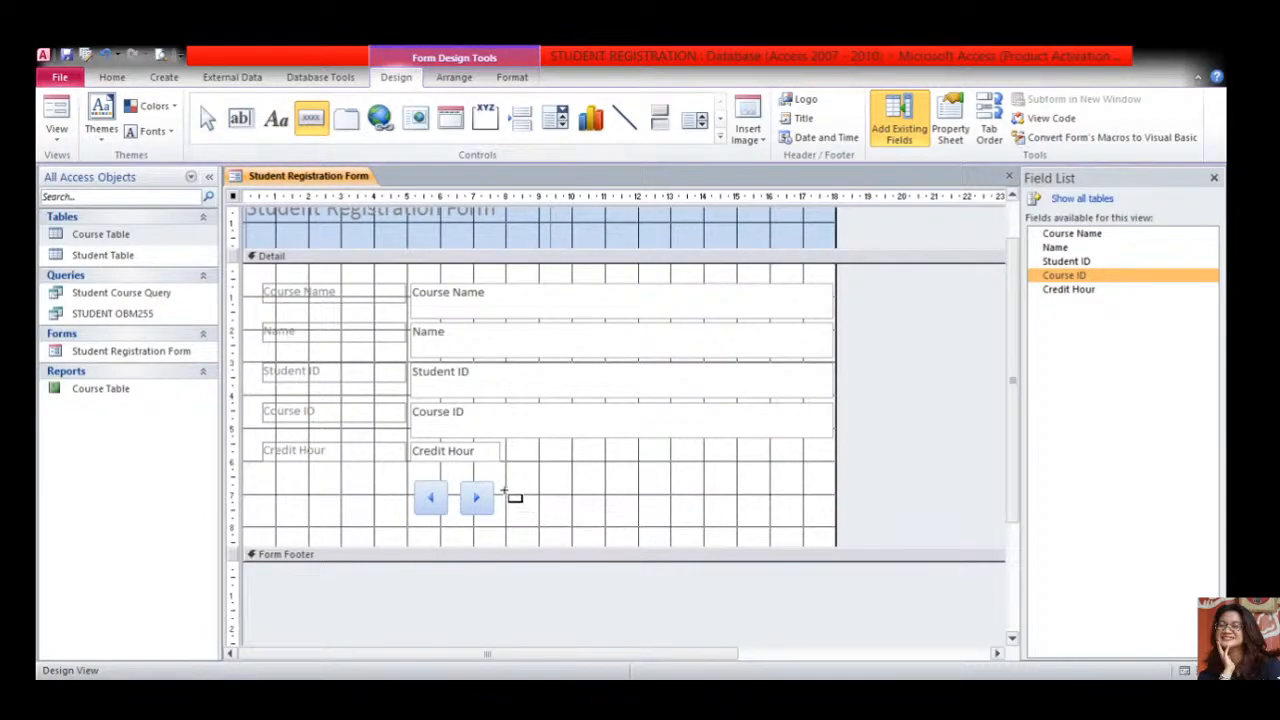
{"action": "left_click_drag", "start_coordinate": [503, 488], "coordinate": [566, 505]}
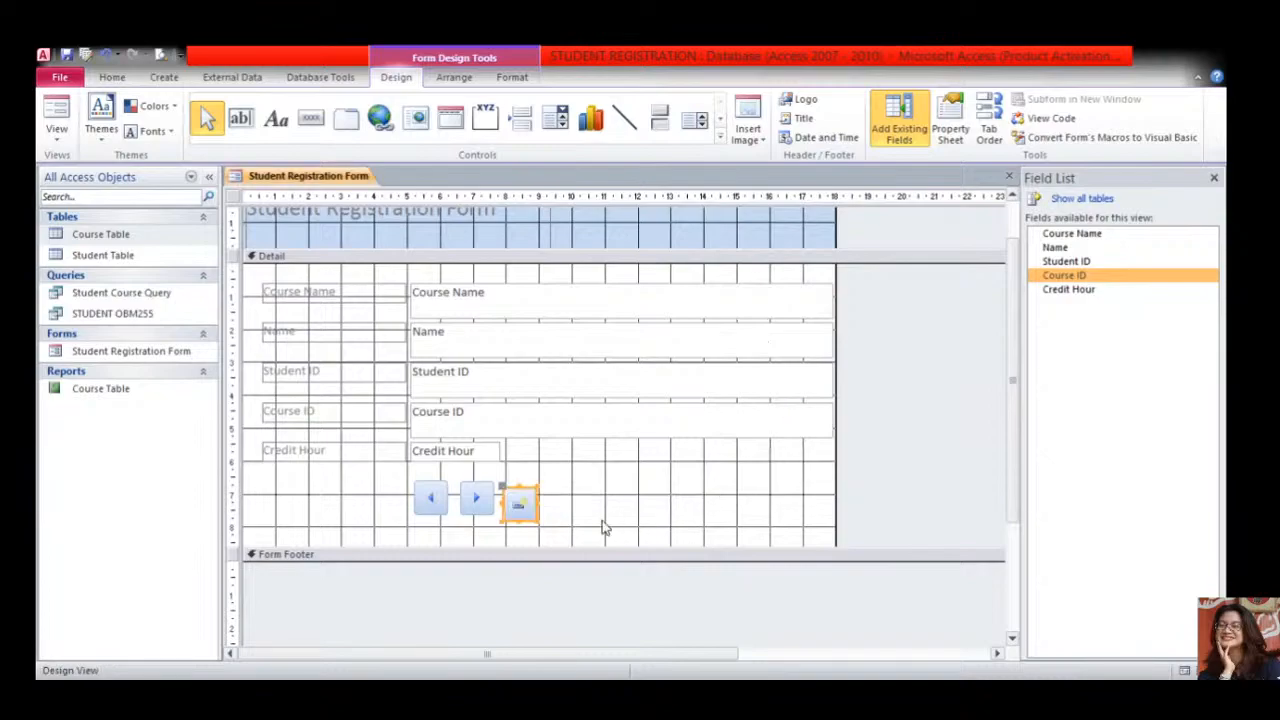
{"action": "mouse_move", "coordinate": [537, 505]}
{"action": "left_mouse_down"}
{"action": "mouse_move", "coordinate": [588, 505]}
{"action": "mouse_move", "coordinate": [544, 520]}
{"action": "mouse_move", "coordinate": [551, 489]}
{"action": "left_mouse_up"}
- Drag the form's right edge outward to widen the design area
{"action": "left_click", "coordinate": [815, 493]}
{"action": "left_click", "coordinate": [536, 488]}
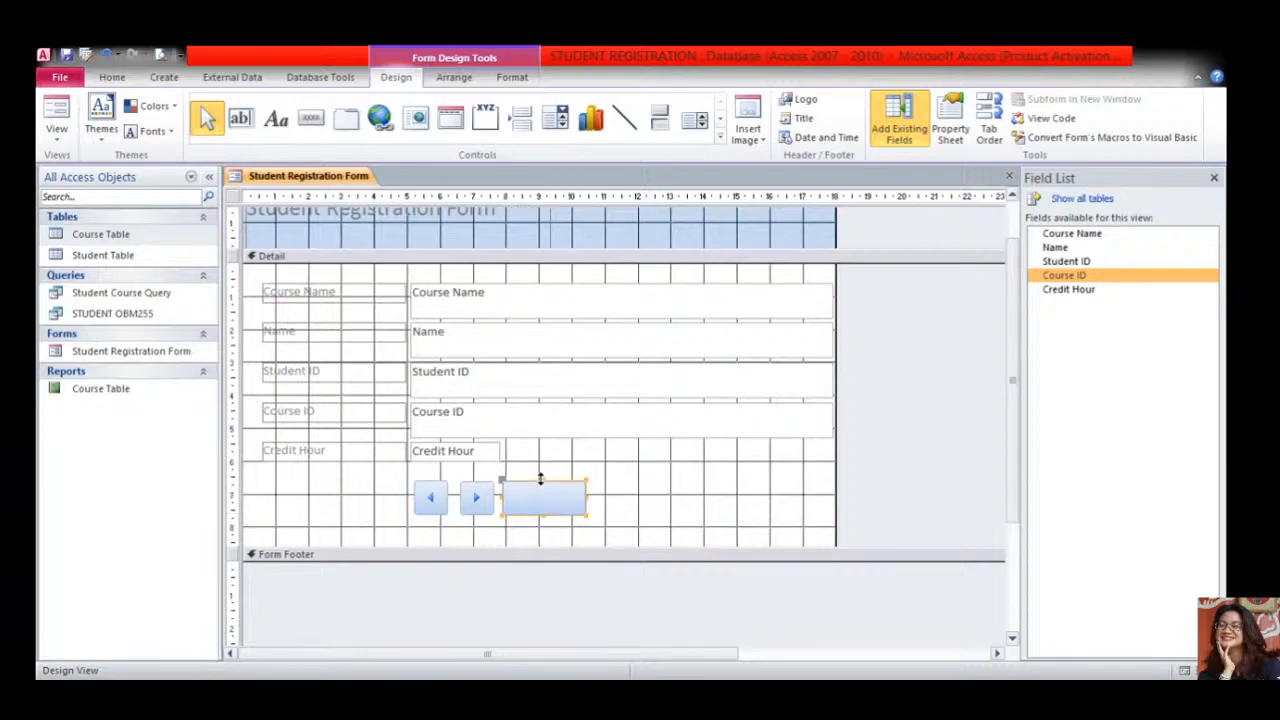
{"action": "left_click", "coordinate": [858, 505]}
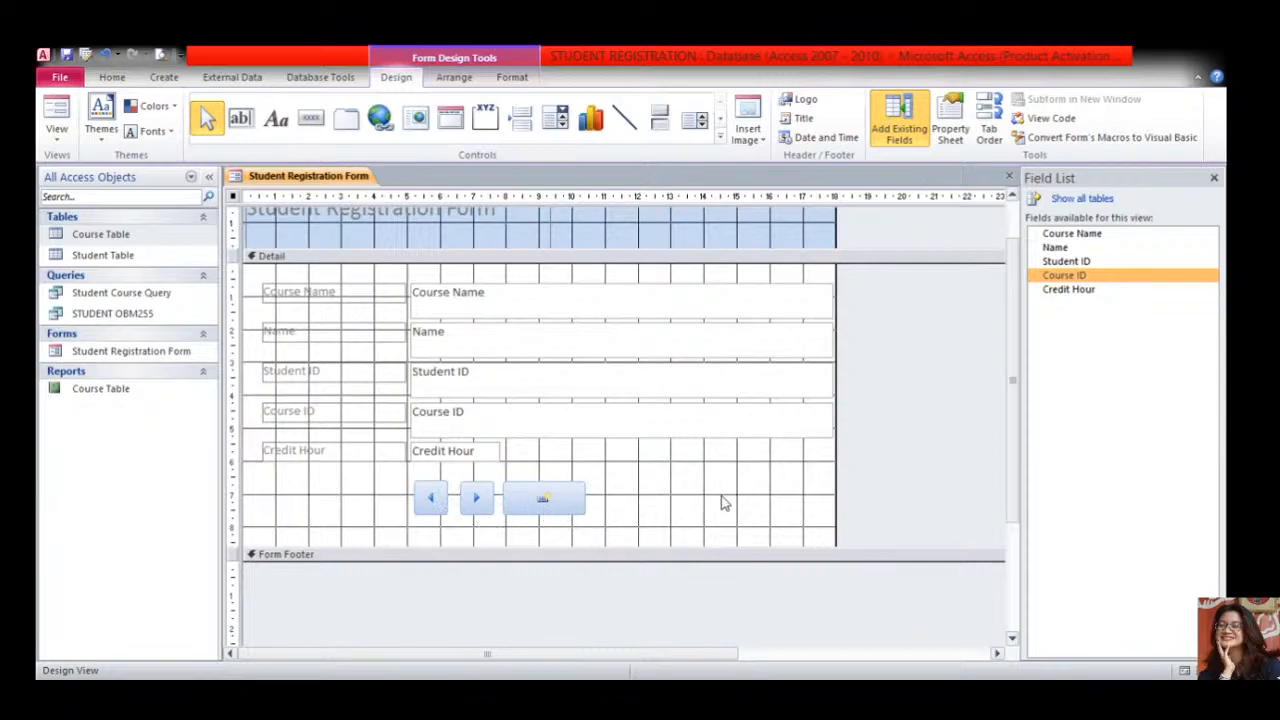
{"action": "left_click_drag", "start_coordinate": [837, 451], "coordinate": [882, 449]}
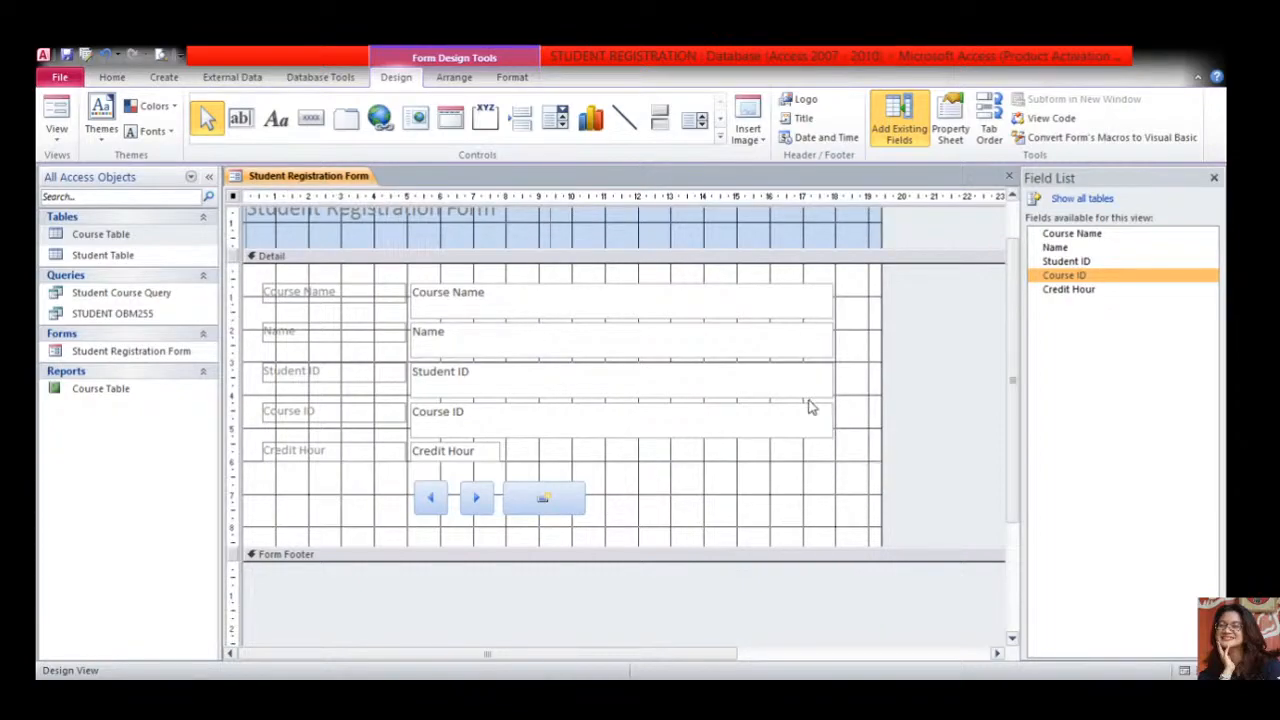
{"action": "scroll", "coordinate": [808, 405], "scroll_direction": "up", "scroll_amount": 1}
- Leave the 'Student Registration Form' title as is and switch to Form View on record 1
{"action": "left_click", "coordinate": [278, 244]}
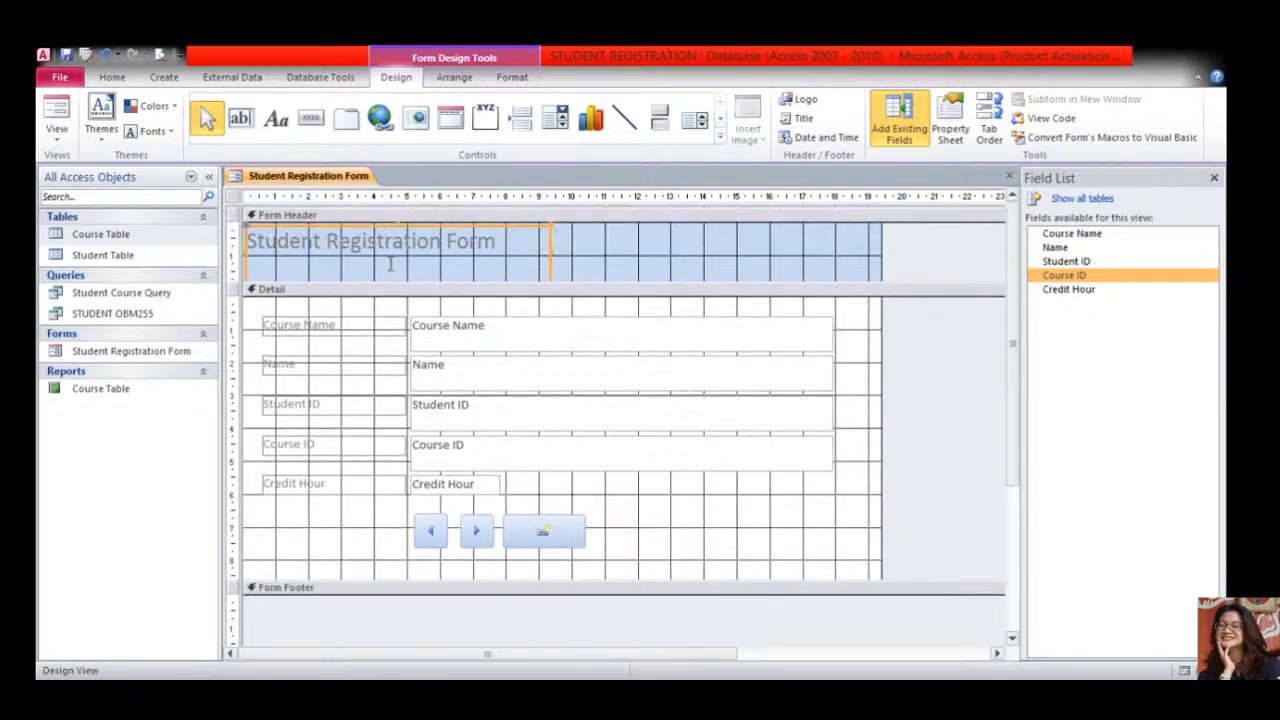
{"action": "left_click_drag", "start_coordinate": [501, 250], "coordinate": [243, 241]}
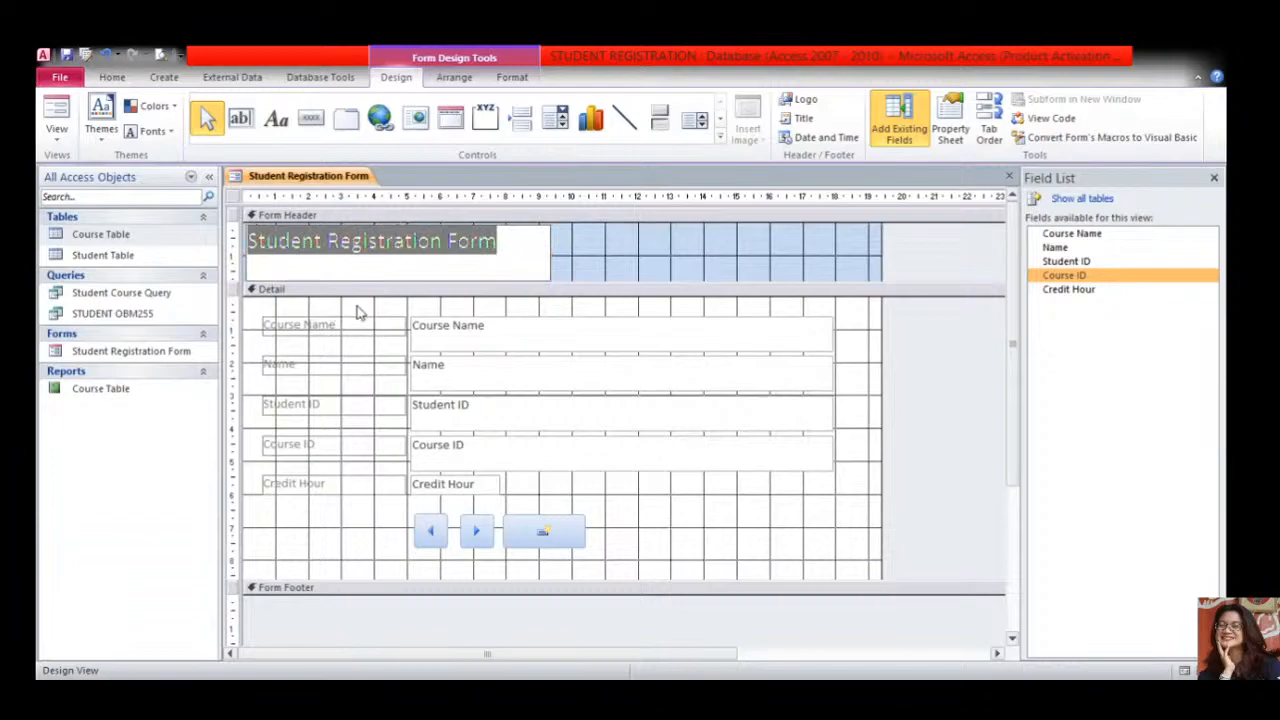
{"action": "left_click", "coordinate": [876, 421]}
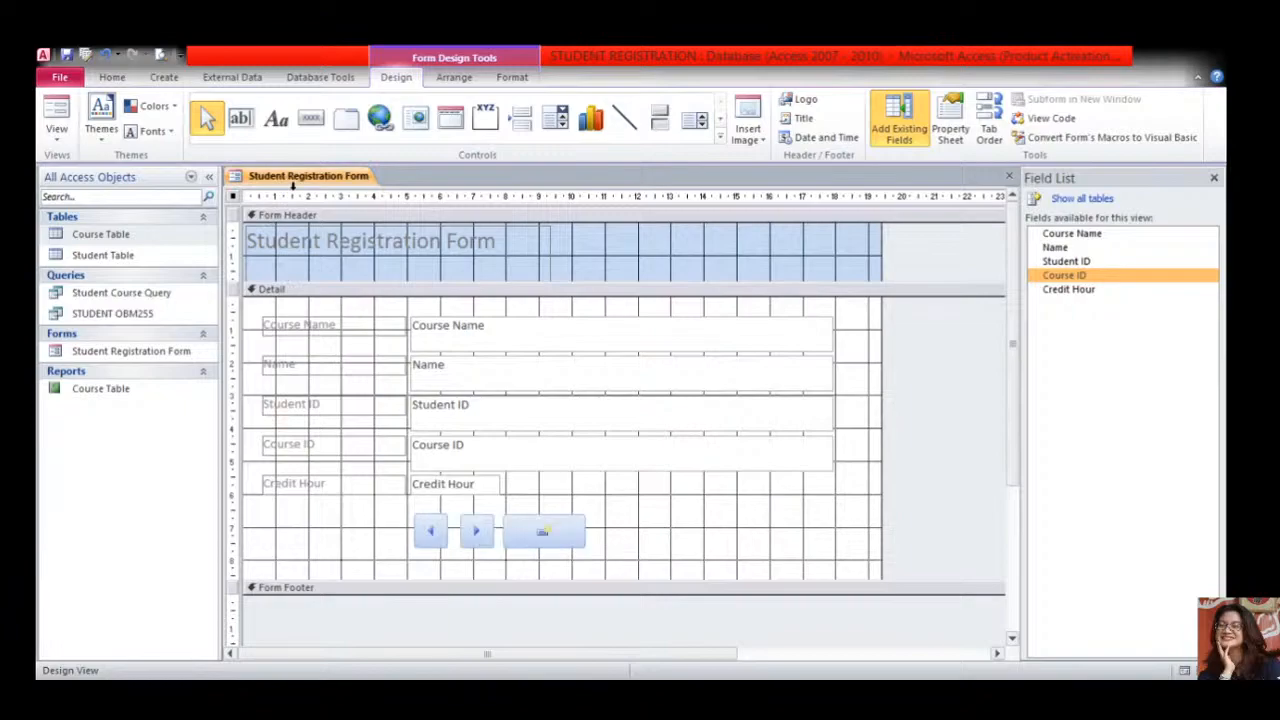
{"action": "left_click", "coordinate": [57, 135]}
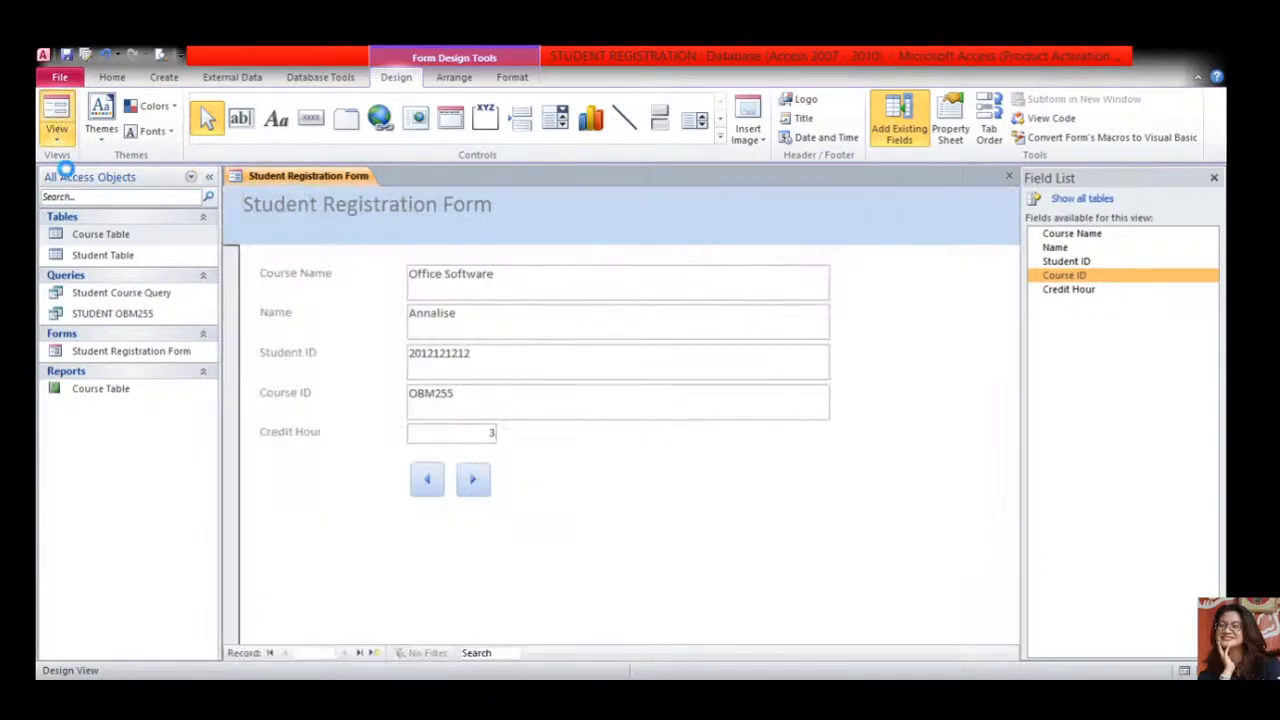
- Step forward and back through the student records with the next and previous buttons
{"action": "left_click", "coordinate": [474, 484]}
{"action": "left_click", "coordinate": [474, 484]}
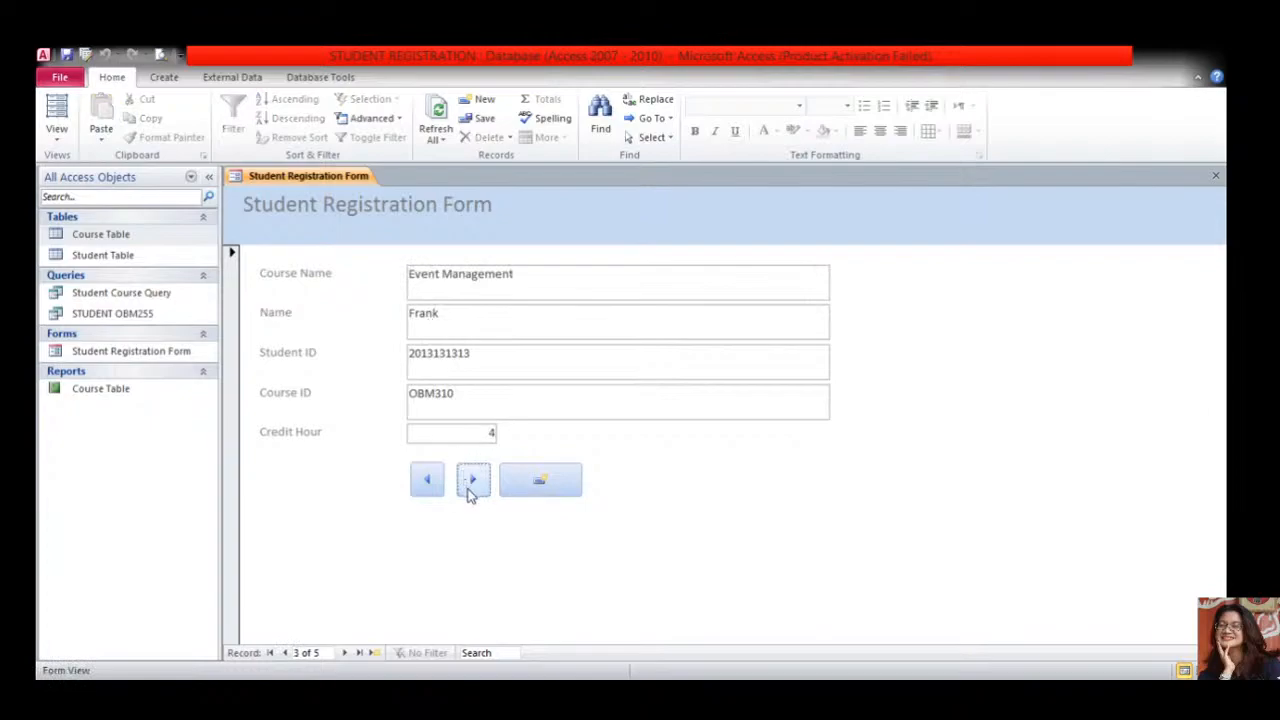
{"action": "left_click", "coordinate": [471, 492]}
{"action": "left_click", "coordinate": [429, 491]}
{"action": "left_click", "coordinate": [429, 493]}
{"action": "left_click", "coordinate": [429, 488]}
{"action": "left_click", "coordinate": [471, 484]}
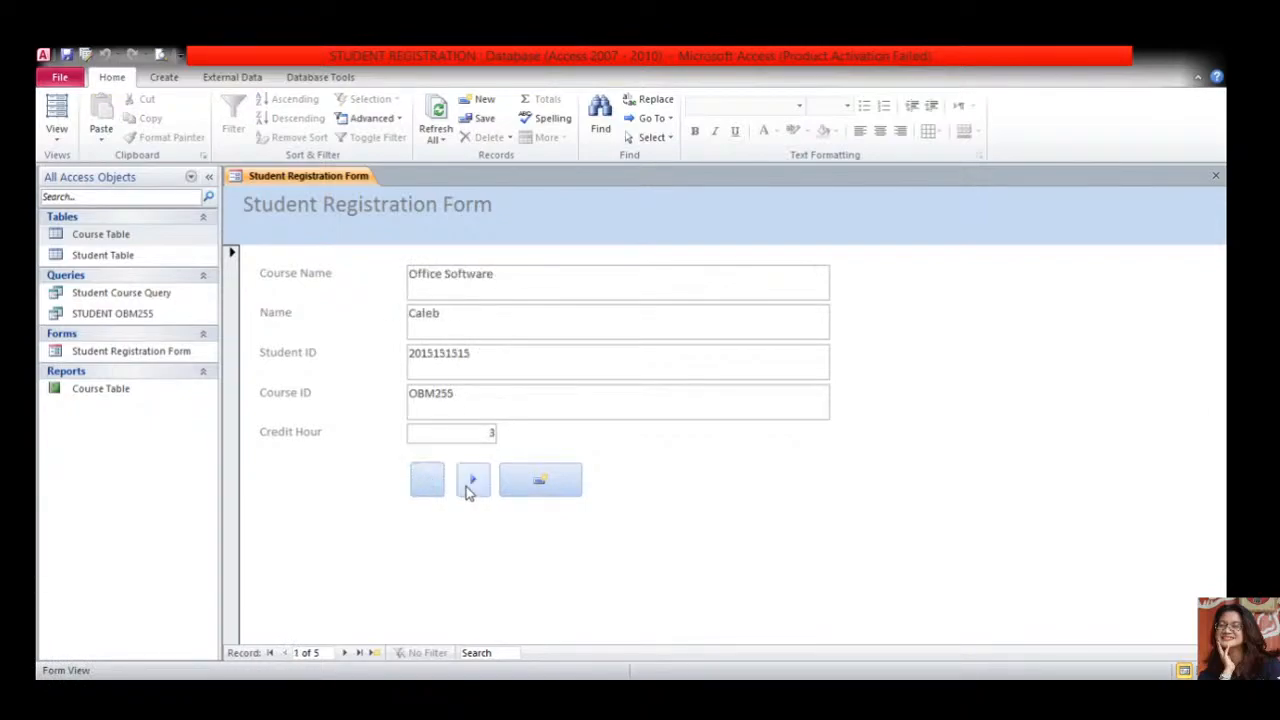
{"action": "left_click", "coordinate": [469, 488]}
- Add a new record with Event Management, name Testing, a student ID and Course ID OBM301
{"action": "left_click", "coordinate": [531, 488]}
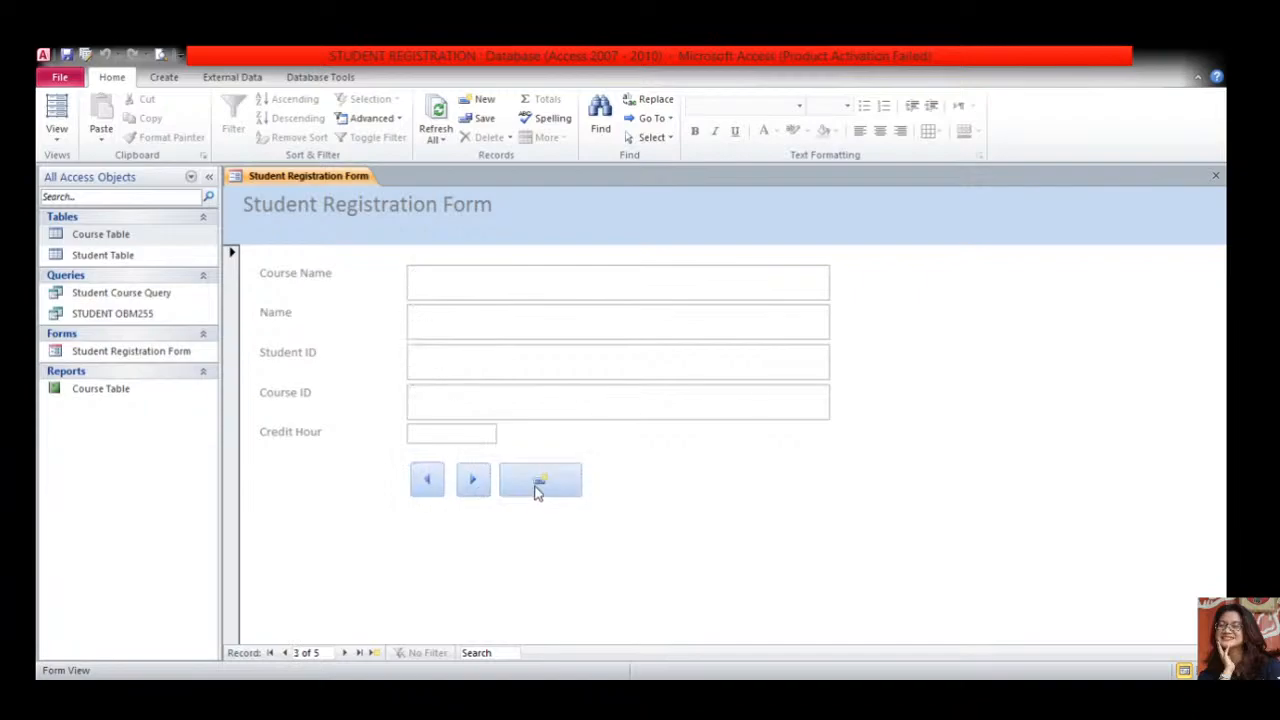
{"action": "left_click", "coordinate": [514, 282]}
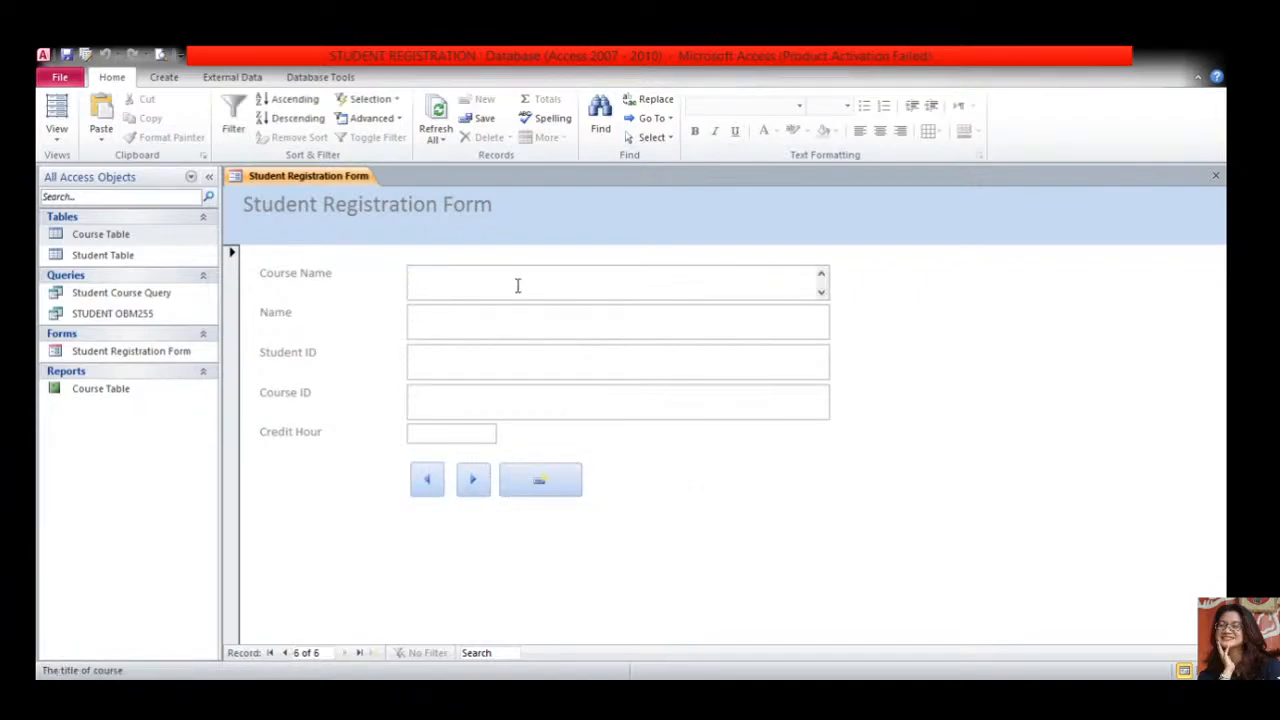
{"action": "type", "text": "Event Management"}
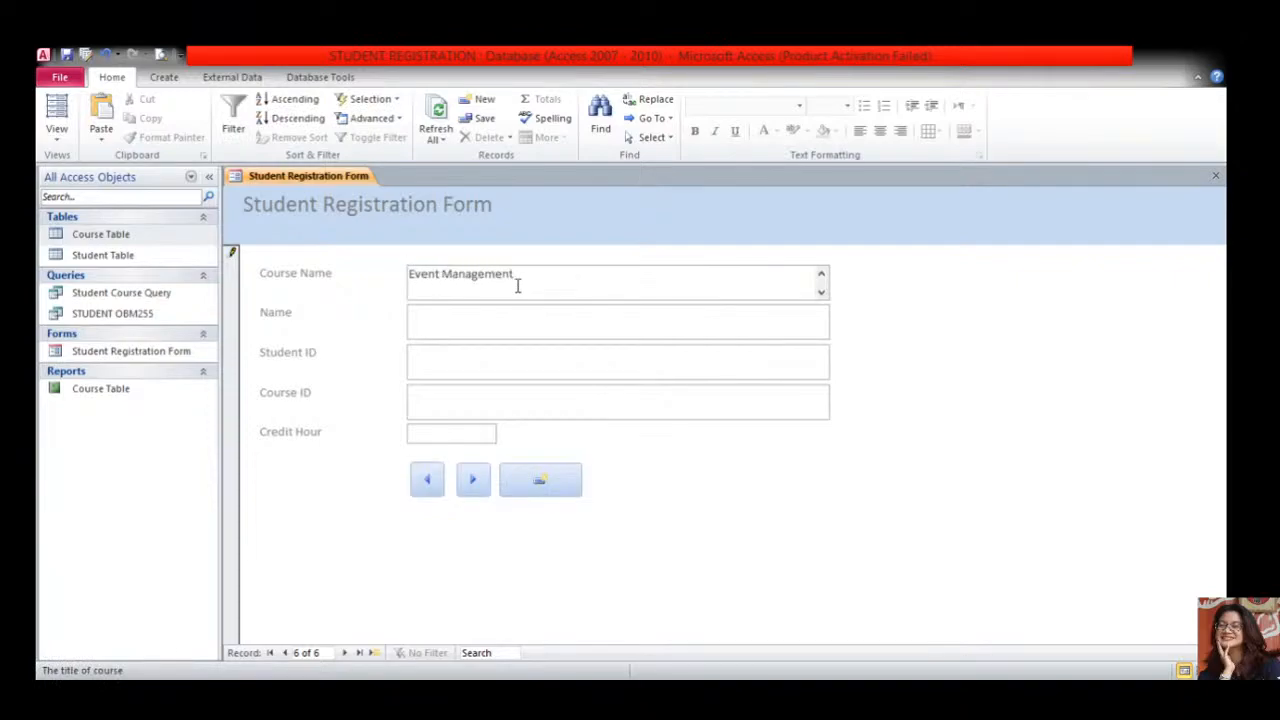
{"action": "left_click", "coordinate": [821, 293]}
{"action": "left_click", "coordinate": [782, 323]}
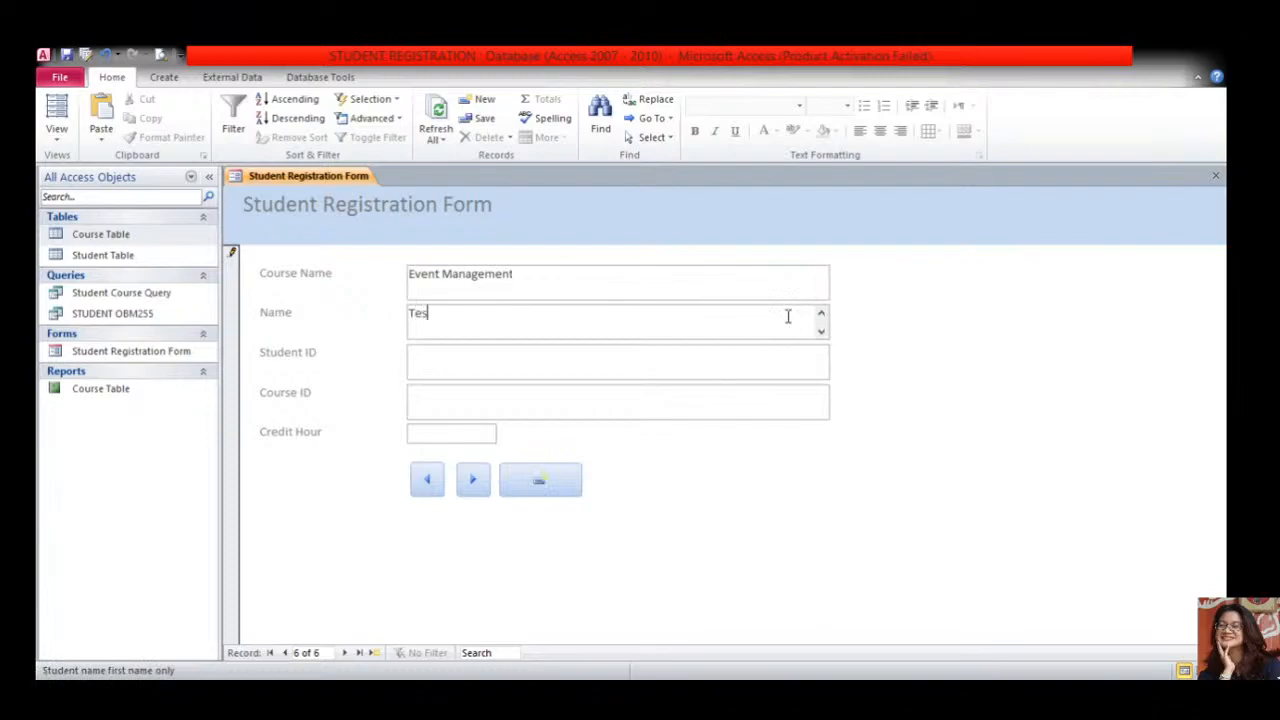
{"action": "left_click", "coordinate": [719, 362]}
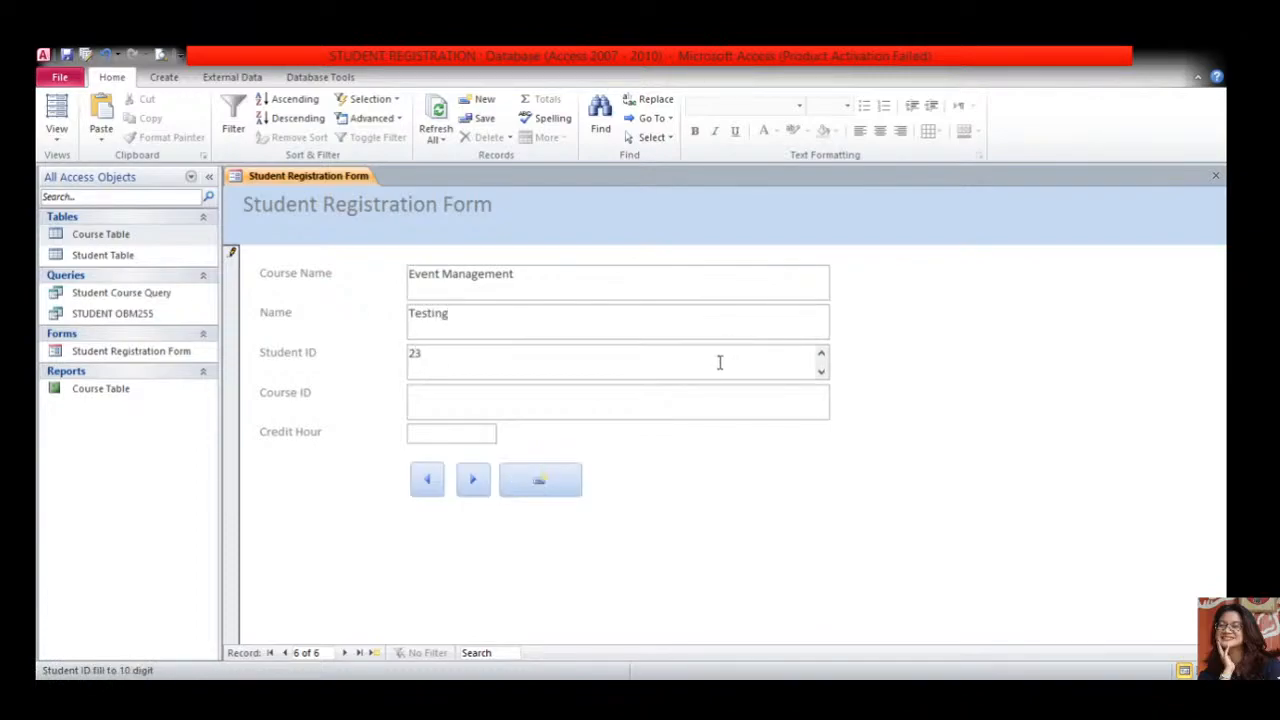
{"action": "type", "text": "23120121300"}
{"action": "left_click", "coordinate": [714, 396]}
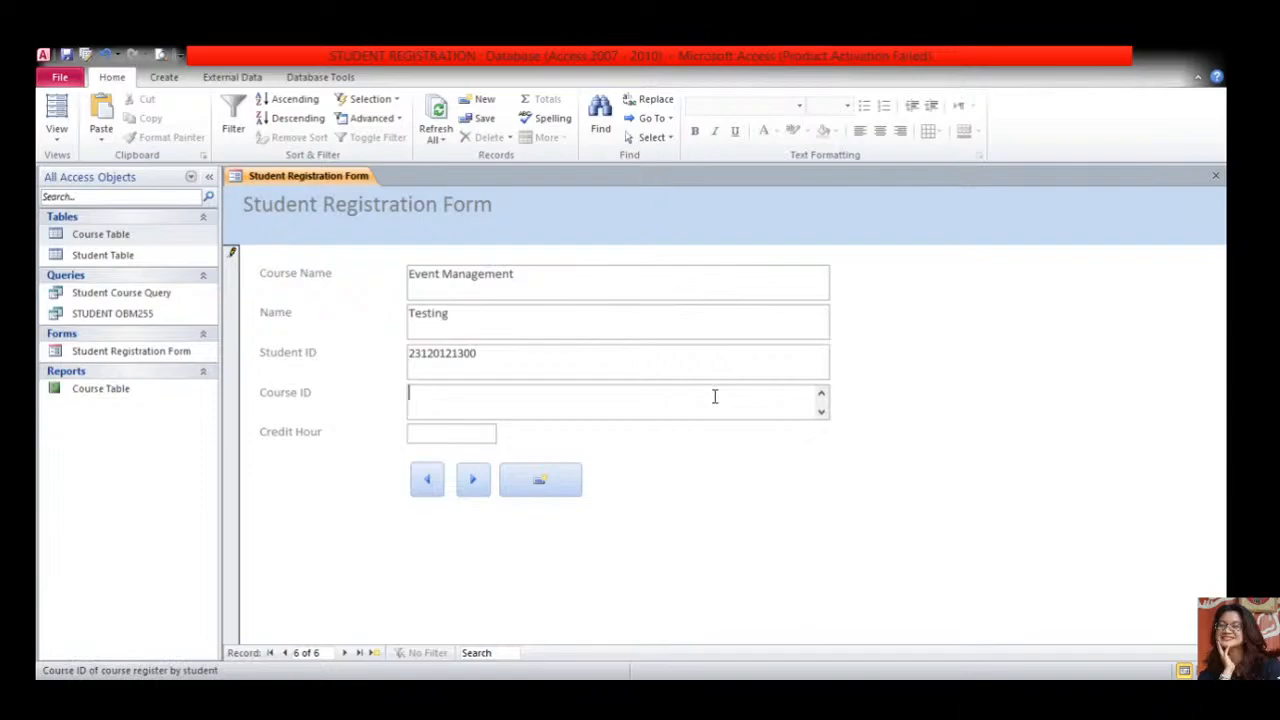
{"action": "key", "text": "Caps_Lock"}
{"action": "type", "text": "OBM301"}
- Change the Course ID to OBM310 and open the Course Table to check the course codes
{"action": "left_click", "coordinate": [543, 404]}
{"action": "left_click_drag", "start_coordinate": [455, 397], "coordinate": [443, 394]}
{"action": "type", "text": "10"}
{"action": "double_click", "coordinate": [137, 236]}
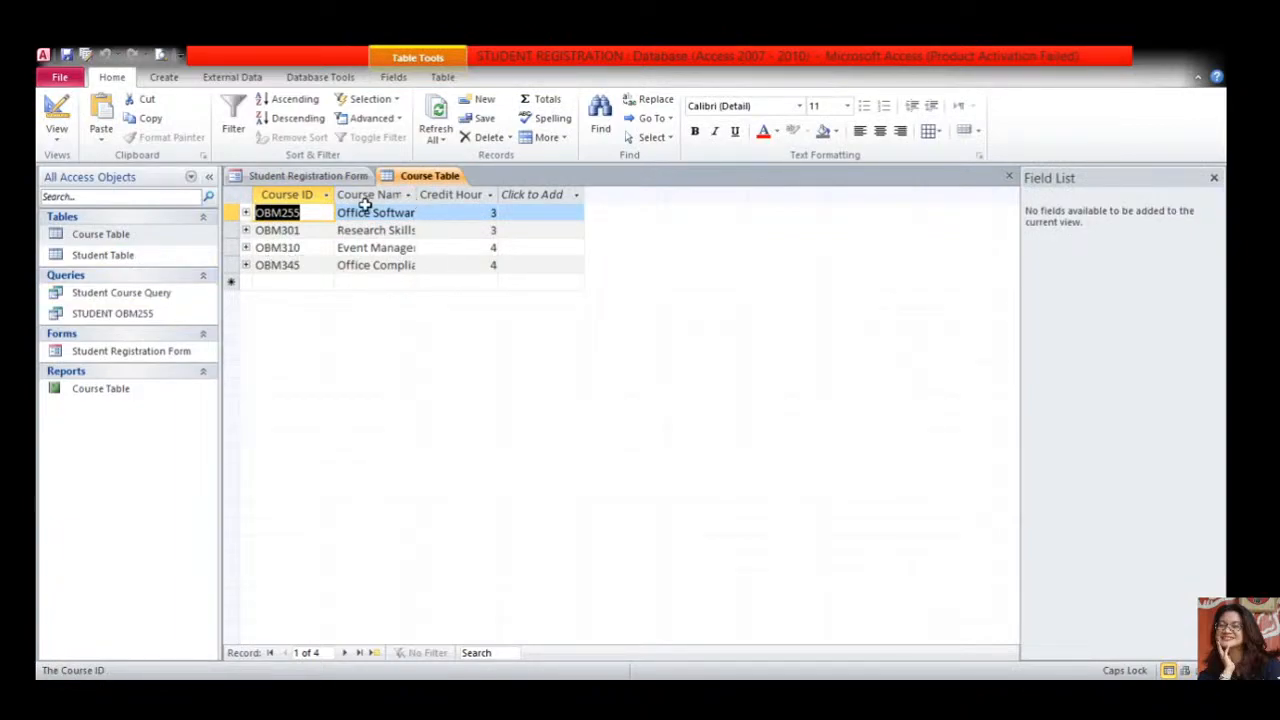
{"action": "left_click", "coordinate": [311, 231]}
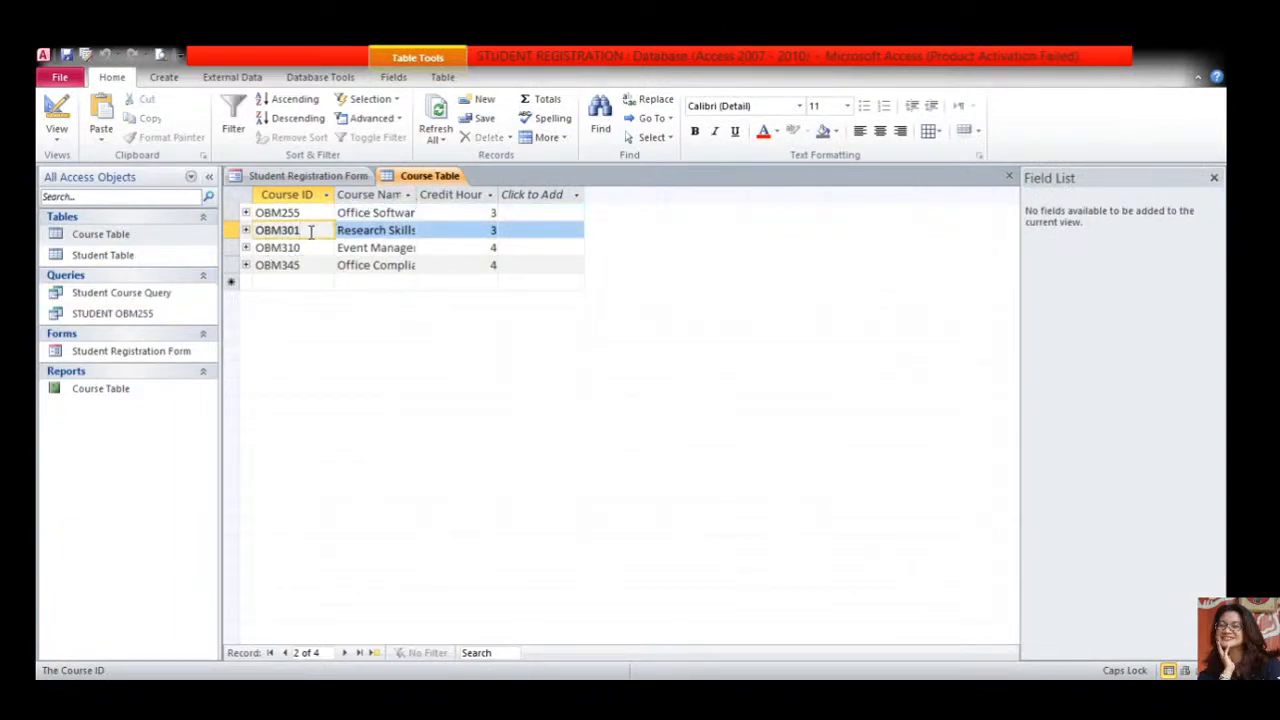
{"action": "left_click_drag", "start_coordinate": [308, 247], "coordinate": [257, 247]}
{"action": "key", "text": "ctrl+c"}
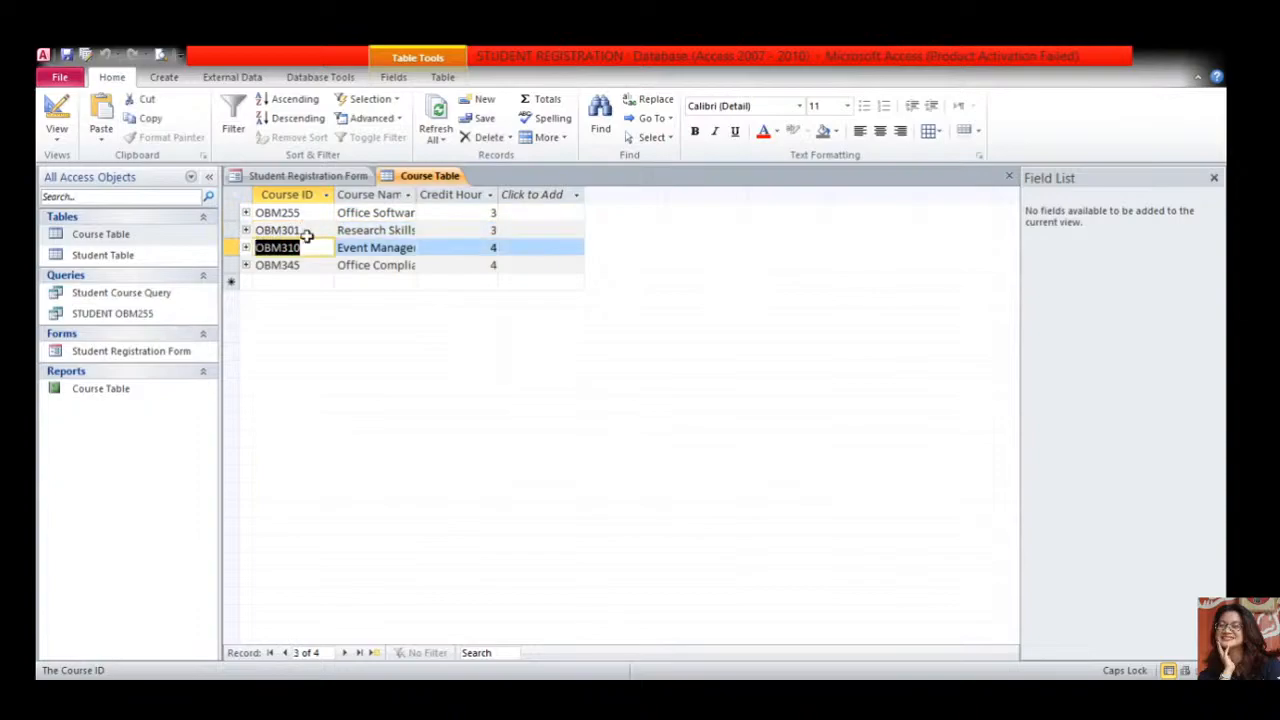
{"action": "left_click", "coordinate": [308, 175]}
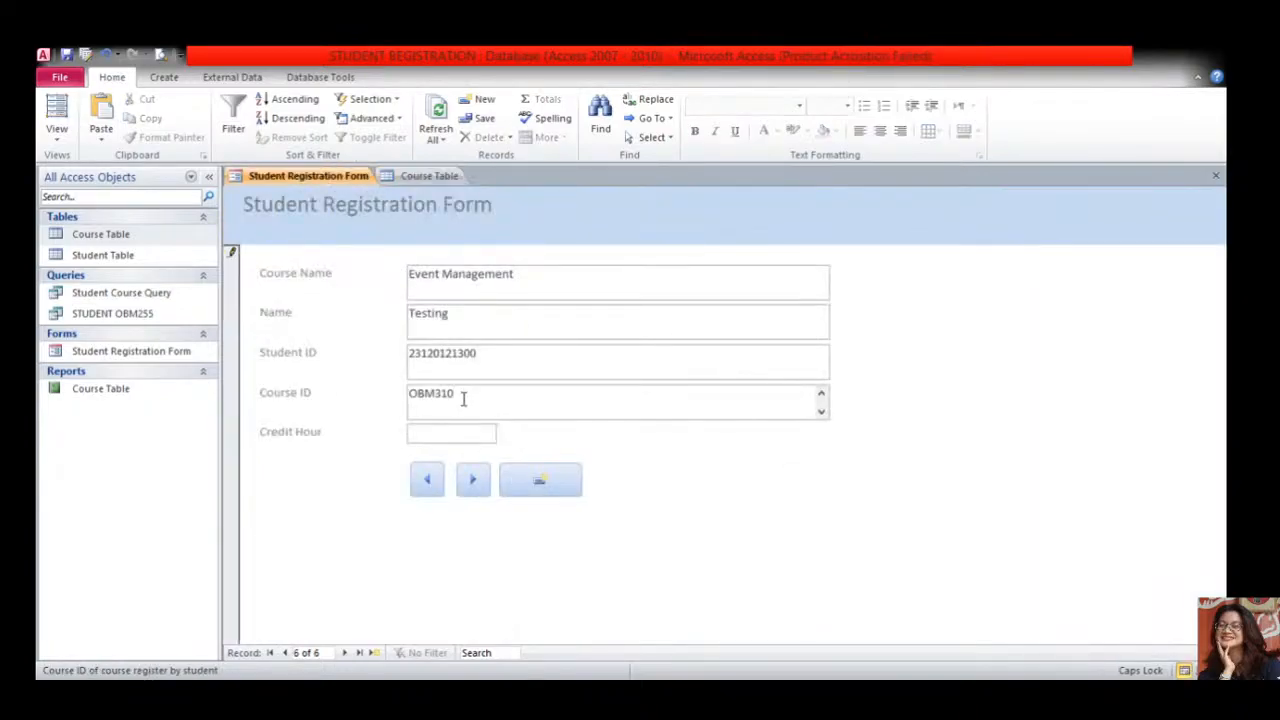
- Edit the record's Course ID to OBM311 and widen the Course Table's Course ID column
{"action": "left_click_drag", "start_coordinate": [464, 393], "coordinate": [383, 380]}
{"action": "key", "text": "ctrl+v"}
{"action": "left_click_drag", "start_coordinate": [456, 395], "coordinate": [441, 395]}
{"action": "left_click", "coordinate": [512, 408]}
{"action": "left_click_drag", "start_coordinate": [482, 394], "coordinate": [408, 394]}
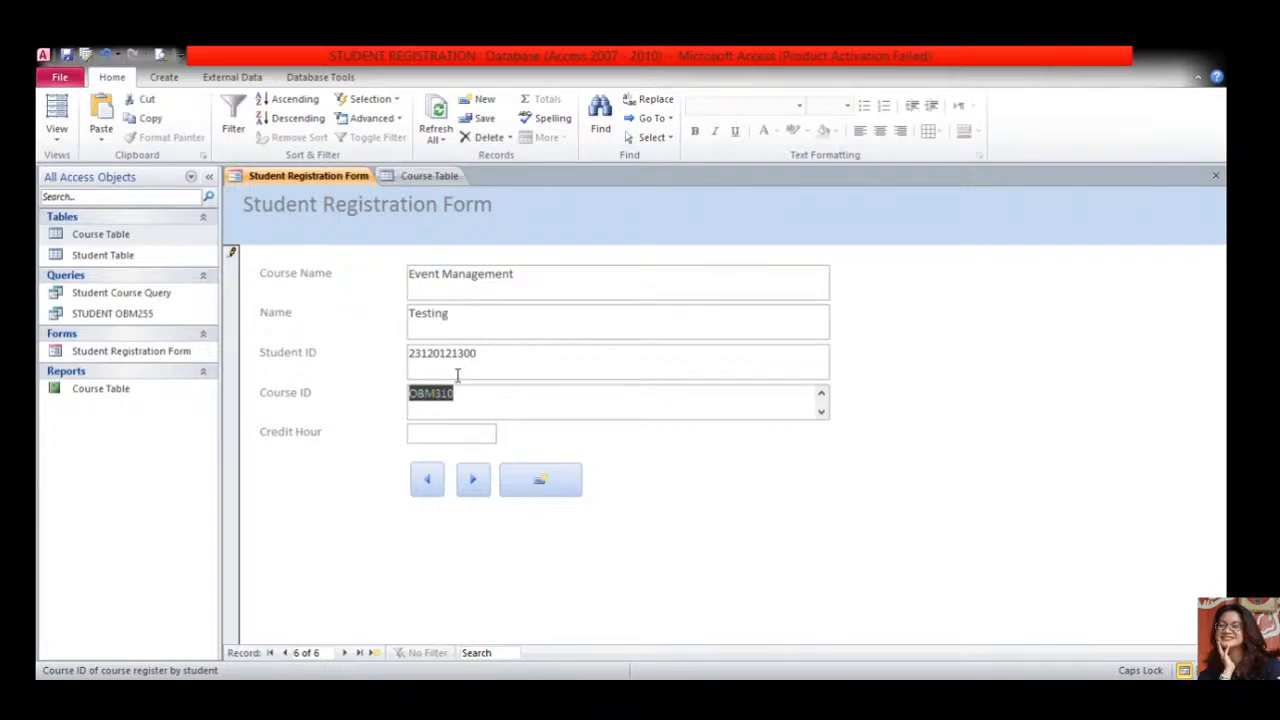
{"action": "type", "text": "o"}
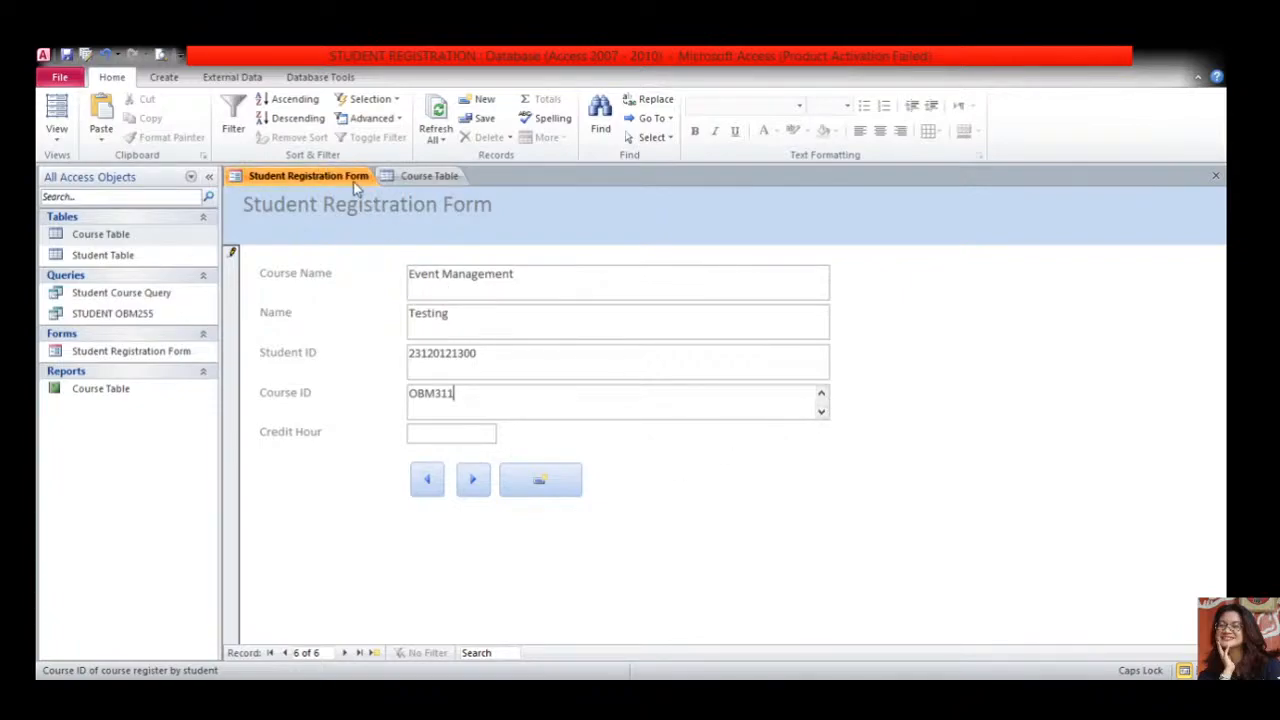
{"action": "left_click", "coordinate": [424, 177]}
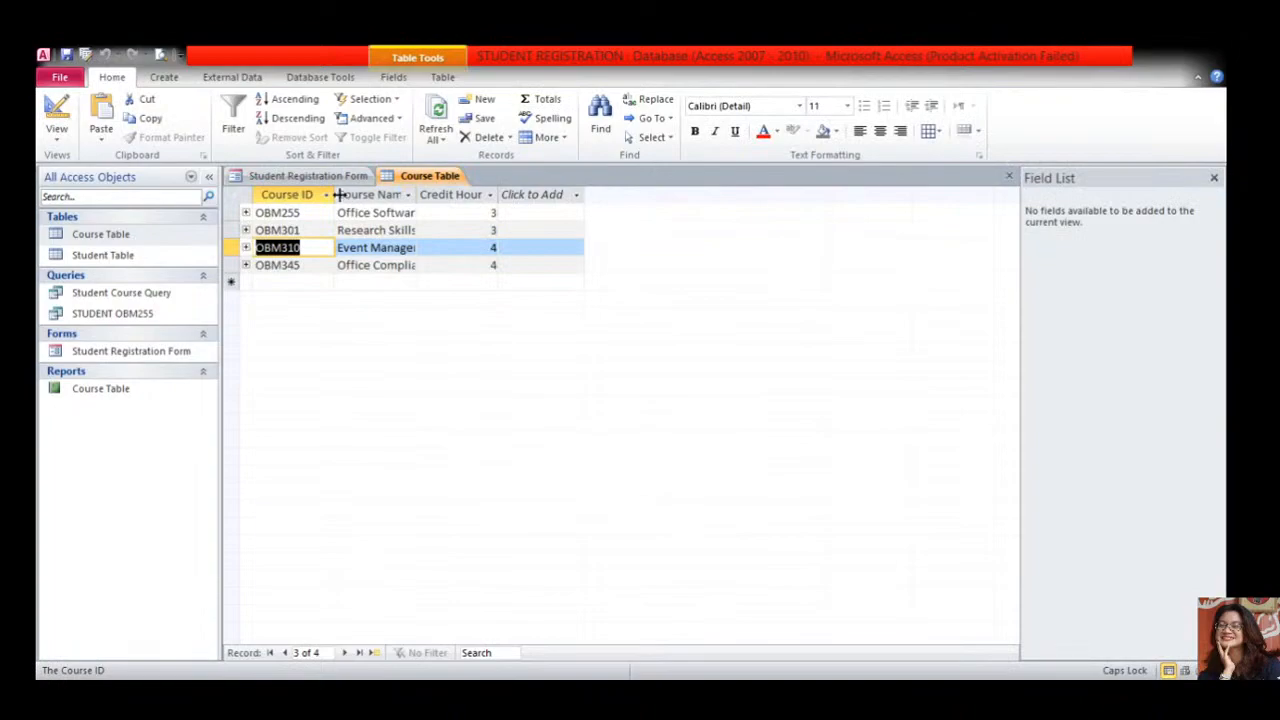
{"action": "left_click_drag", "start_coordinate": [358, 195], "coordinate": [368, 195]}
{"action": "left_click", "coordinate": [310, 177]}
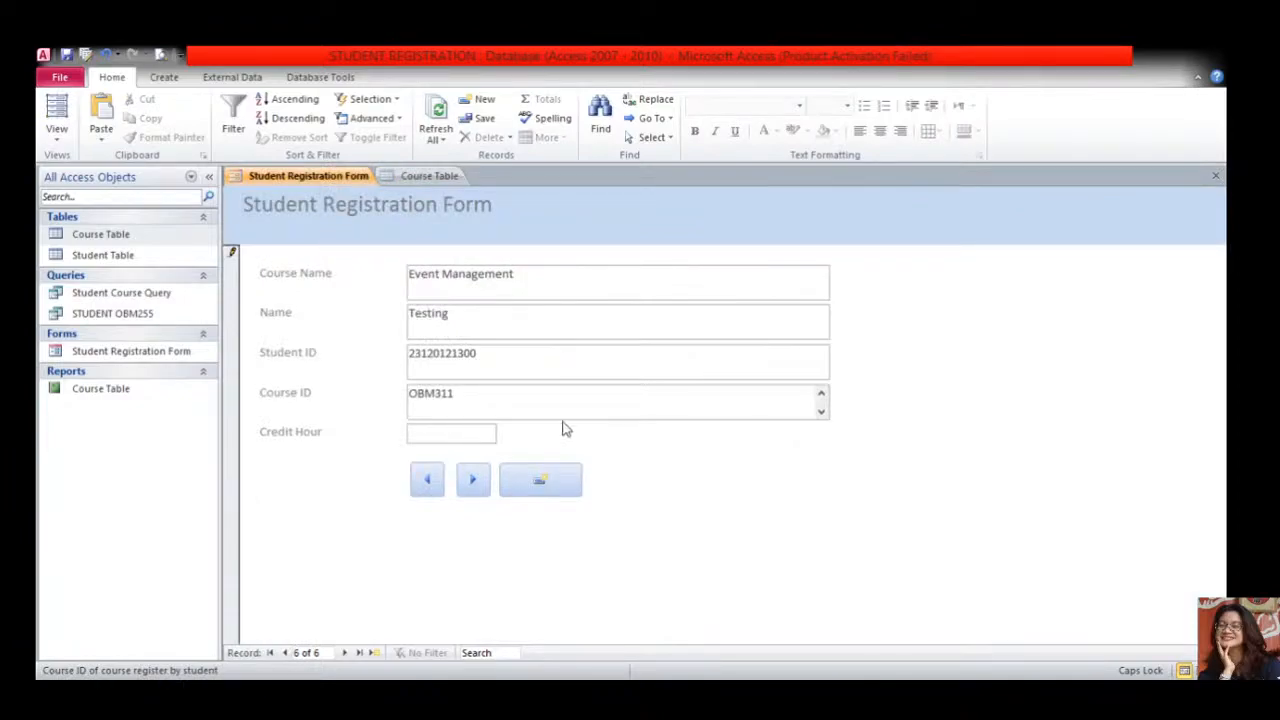
- Delete the Course ID value OBM311 and enter 2 as the Credit Hour
{"action": "double_click", "coordinate": [489, 394]}
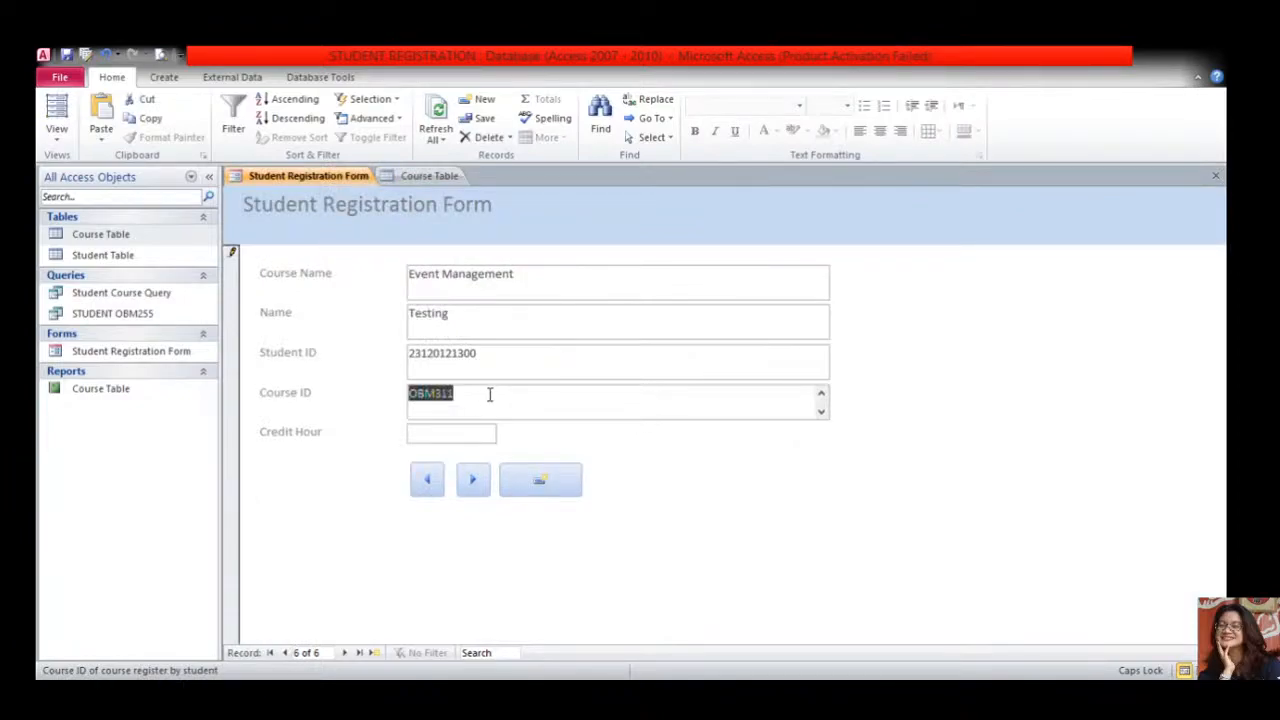
{"action": "key", "text": "Delete"}
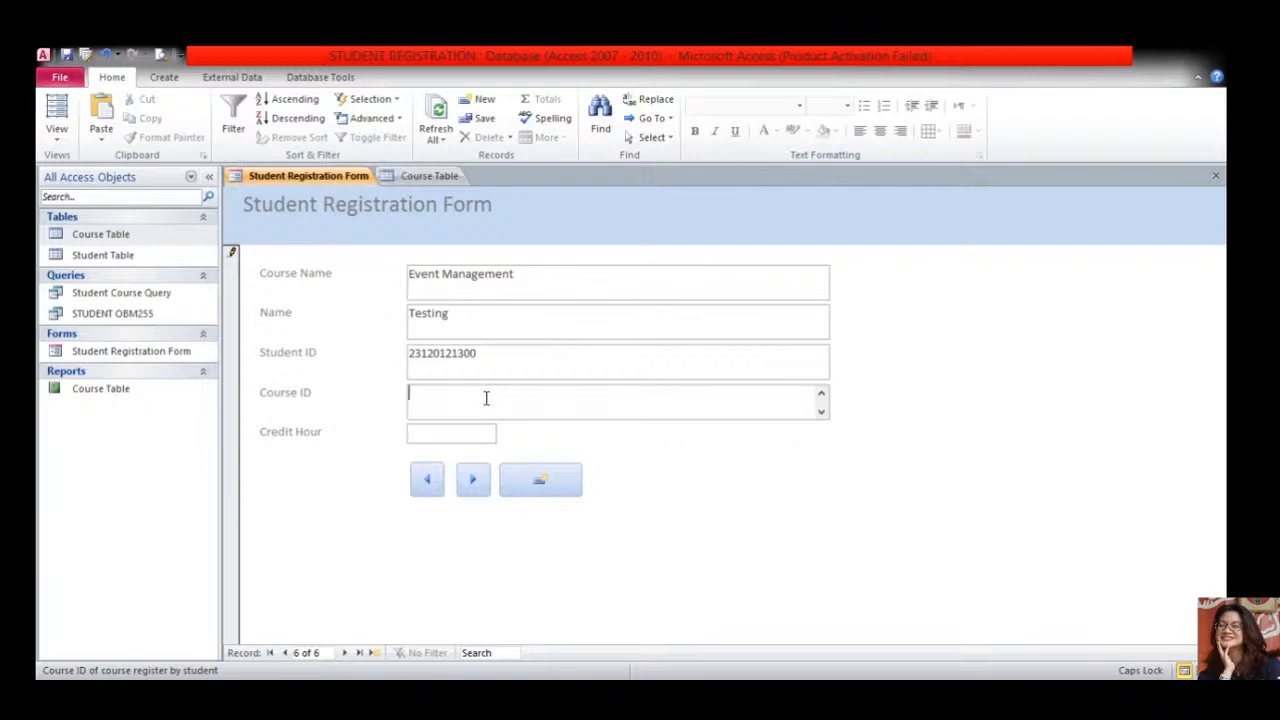
{"action": "left_click", "coordinate": [448, 432]}
{"action": "type", "text": "2"}
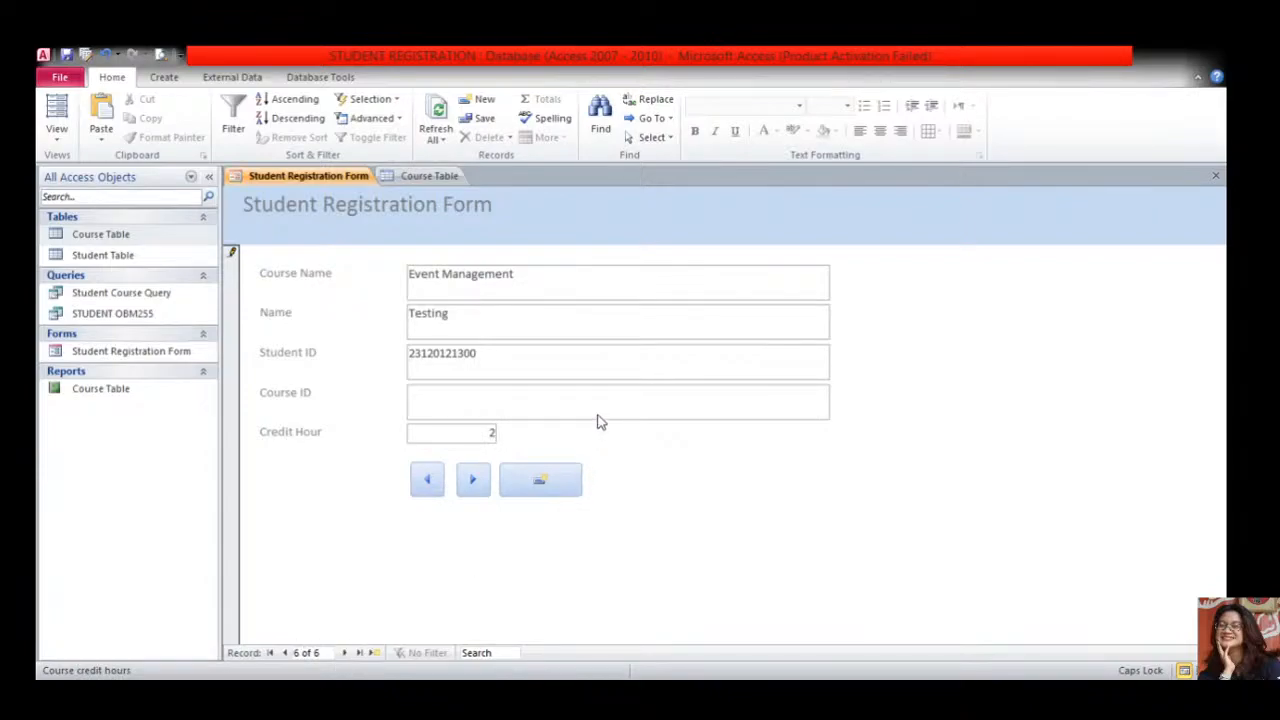
{"action": "left_click", "coordinate": [550, 392]}
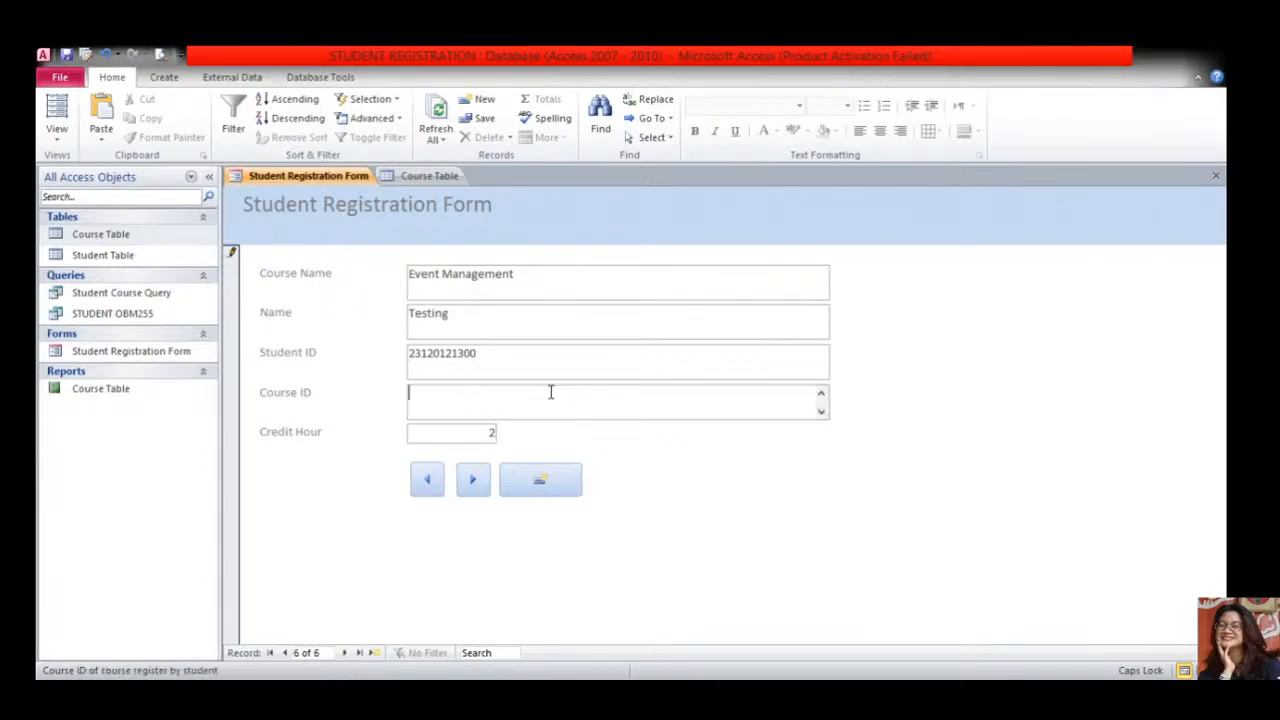
- Copy 'Event Management' from the Course Table into the form's Course Name field
{"action": "left_click", "coordinate": [414, 180]}
{"action": "left_click_drag", "start_coordinate": [452, 194], "coordinate": [548, 194]}
{"action": "left_click", "coordinate": [480, 247]}
{"action": "left_click", "coordinate": [356, 241]}
{"action": "key", "text": "ctrl+c"}
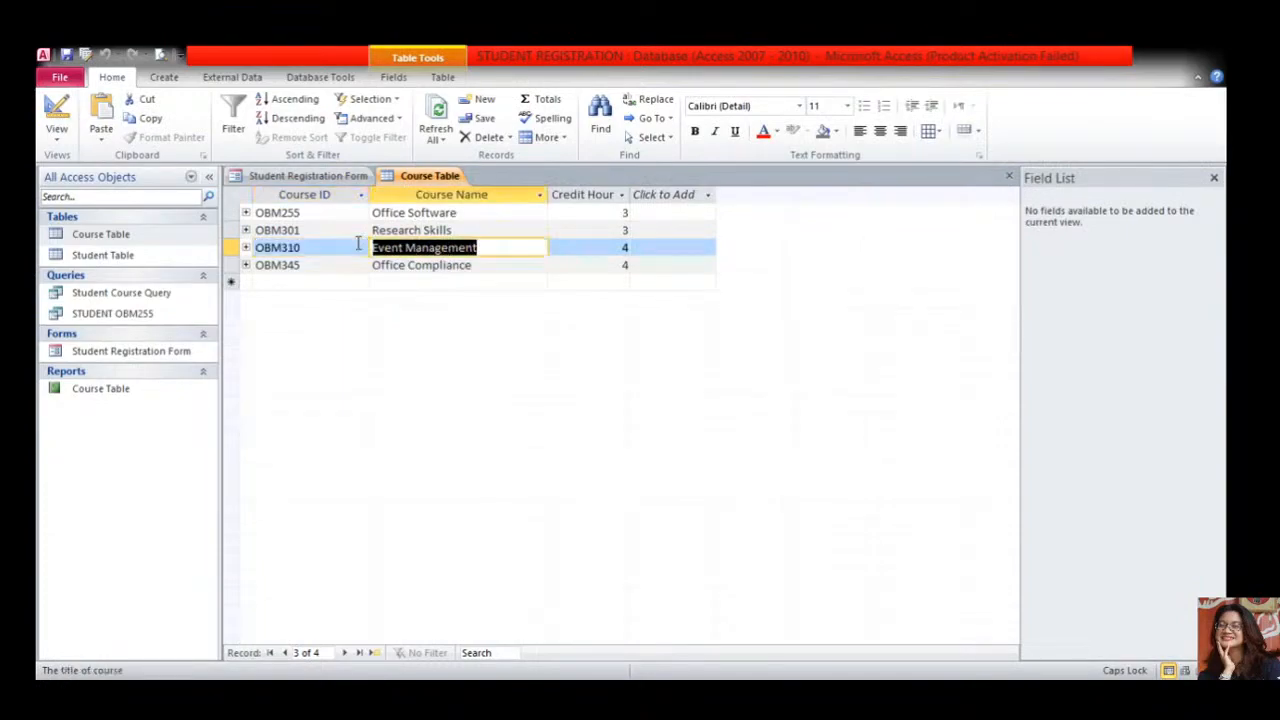
{"action": "left_click", "coordinate": [320, 181]}
{"action": "left_click_drag", "start_coordinate": [514, 275], "coordinate": [354, 276]}
{"action": "key", "text": "ctrl+v"}
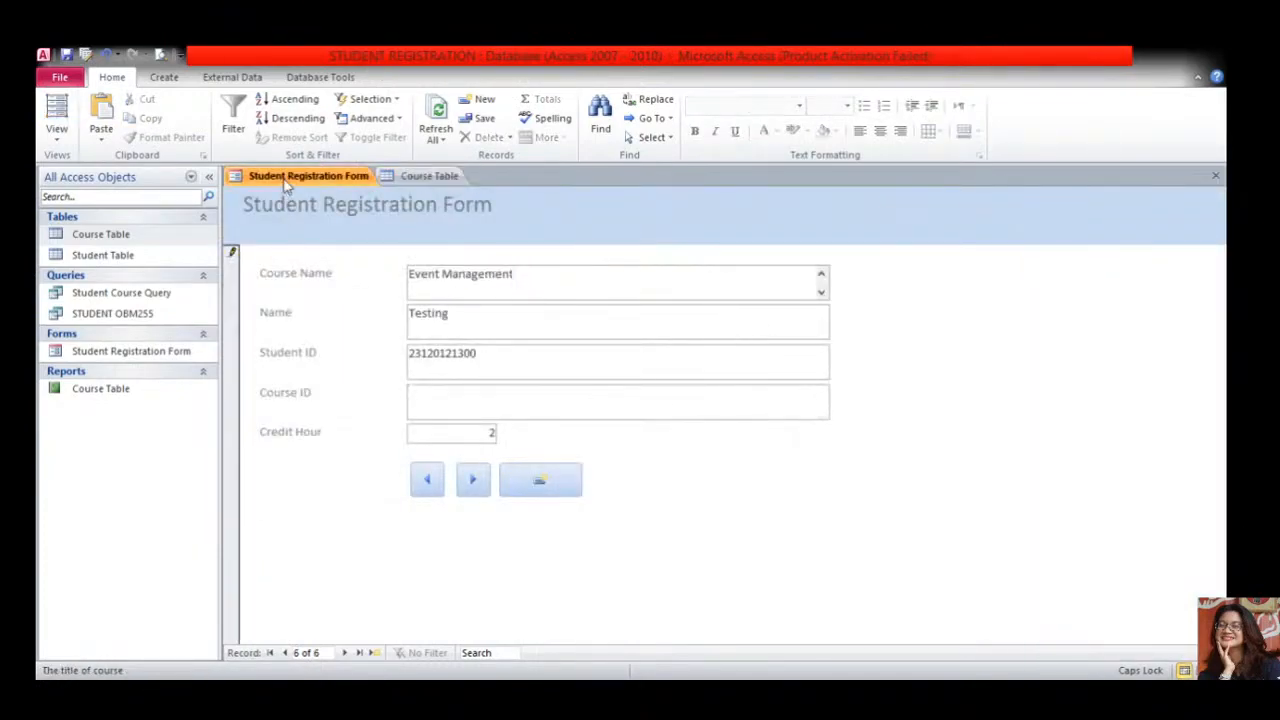
- Copy OBM310 from the Course Table into the form's Course ID field
{"action": "left_click", "coordinate": [400, 177]}
{"action": "left_click", "coordinate": [311, 247]}
{"action": "double_click", "coordinate": [311, 247]}
{"action": "key", "text": "ctrl+c"}
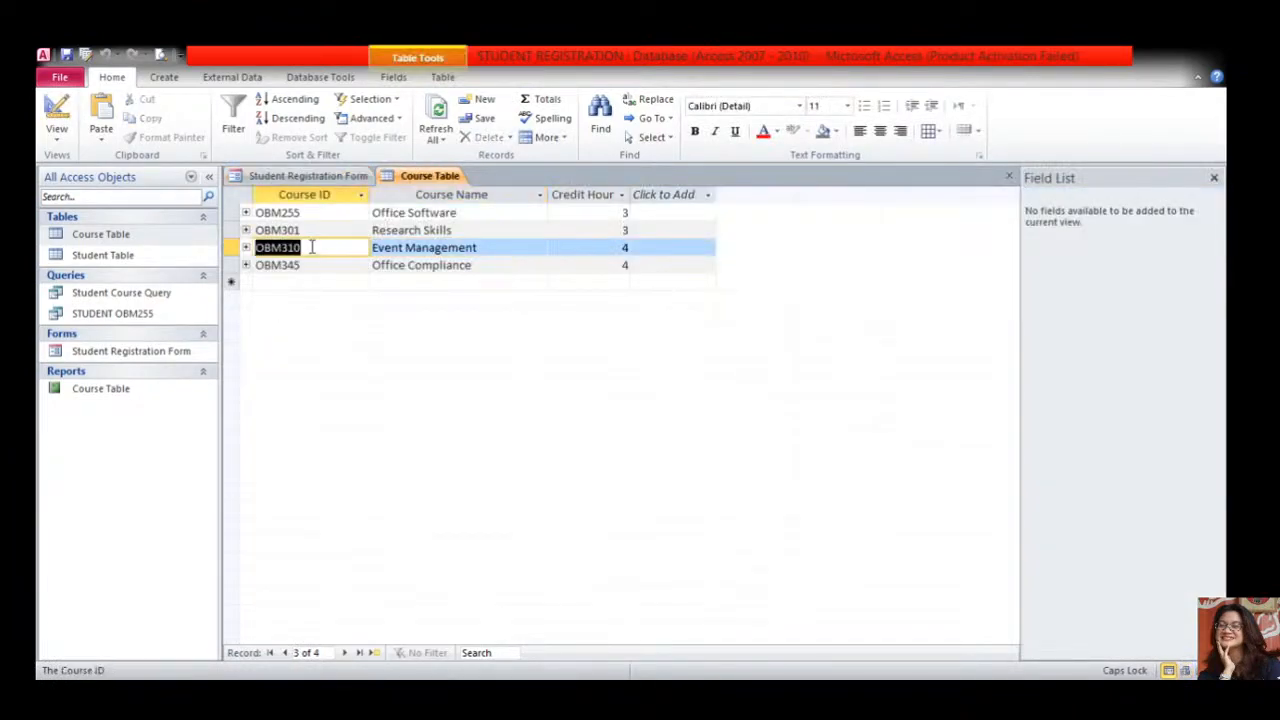
{"action": "left_click", "coordinate": [305, 176]}
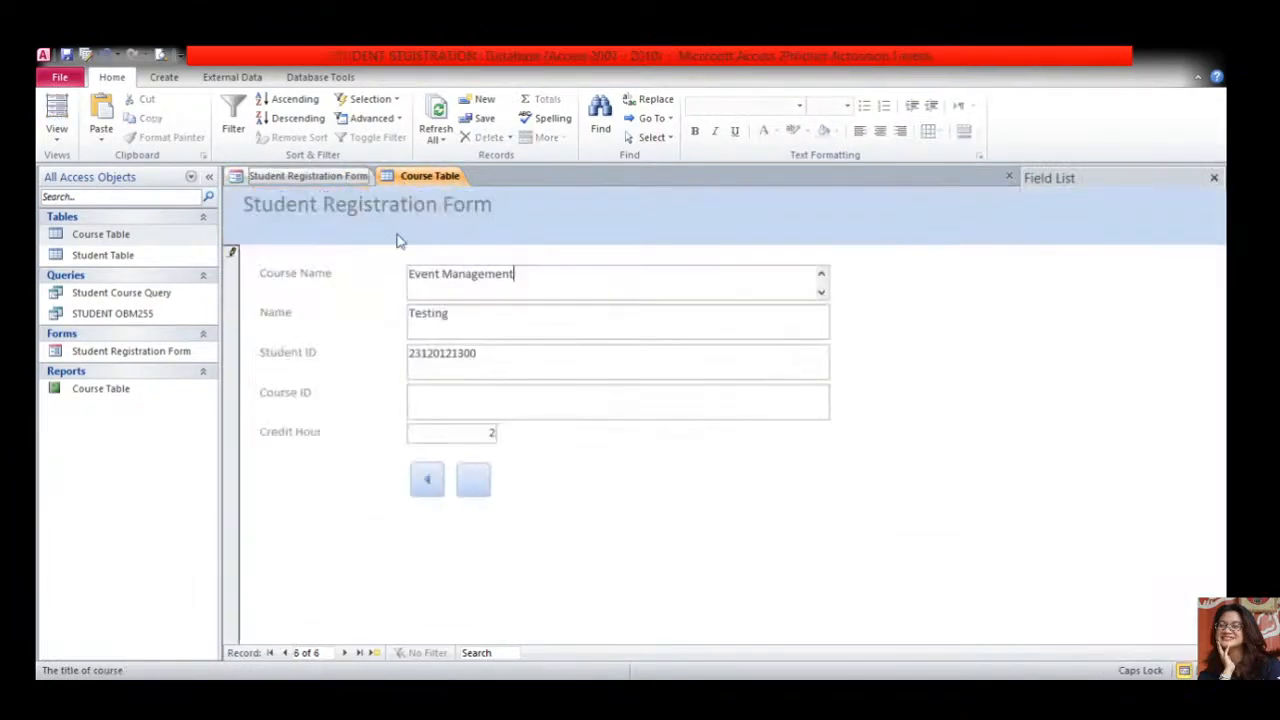
{"action": "left_click", "coordinate": [512, 413]}
{"action": "key", "text": "ctrl+v"}
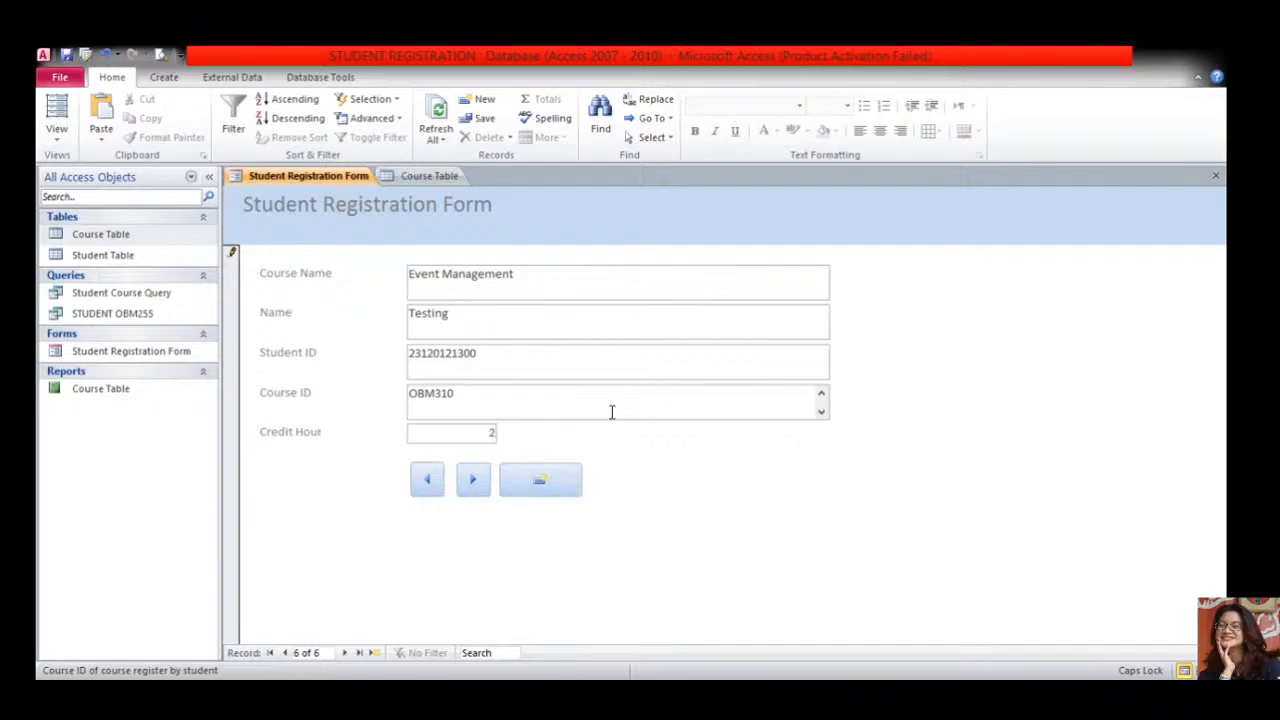
- Clear Course ID, Student ID, Name, Course Name and Credit Hour in record 6
{"action": "left_click_drag", "start_coordinate": [494, 397], "coordinate": [380, 403]}
{"action": "key", "text": "BackSpace"}
{"action": "left_click_drag", "start_coordinate": [490, 358], "coordinate": [405, 362]}
{"action": "left_click", "coordinate": [451, 365]}
{"action": "key", "text": "BackSpace"}
{"action": "left_click_drag", "start_coordinate": [461, 320], "coordinate": [405, 316]}
{"action": "key", "text": "BackSpace"}
{"action": "left_click_drag", "start_coordinate": [522, 278], "coordinate": [406, 278]}
{"action": "key", "text": "BackSpace"}
{"action": "left_click_drag", "start_coordinate": [488, 432], "coordinate": [504, 434]}
{"action": "key", "text": "BackSpace"}
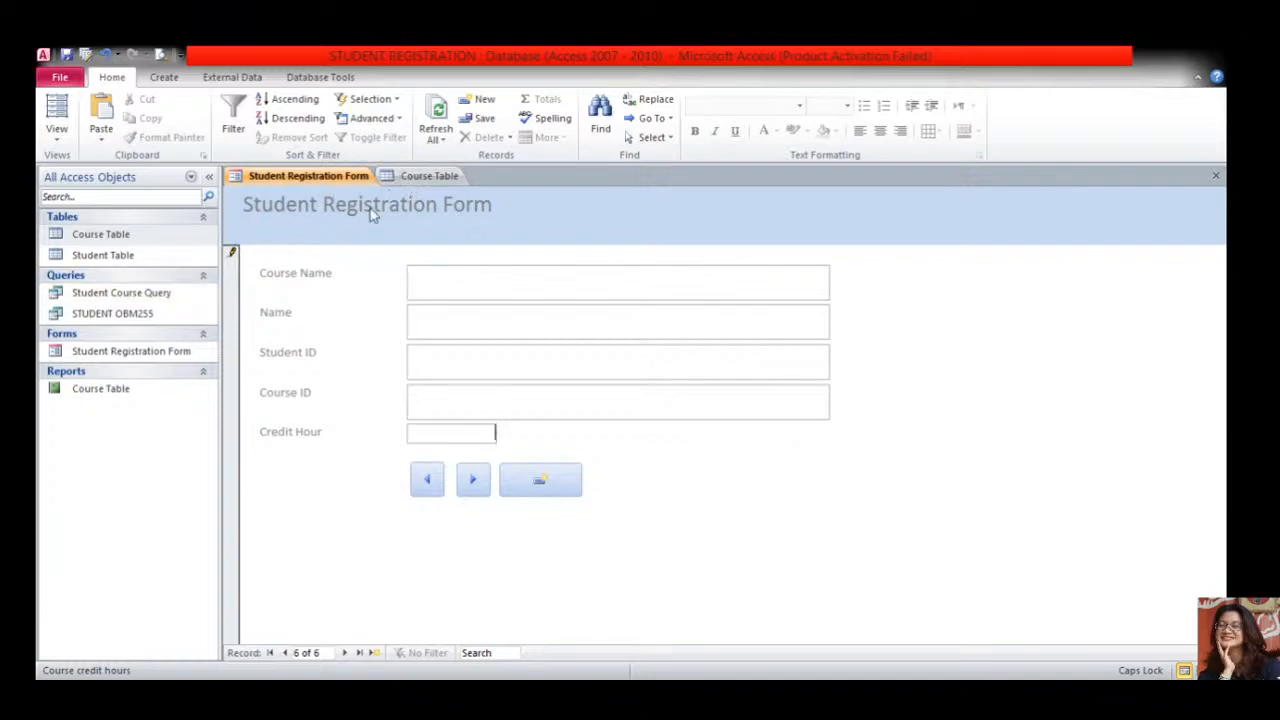
- Open the Student Course Query to check OBM310, then open the Student Registration Form
{"action": "left_click", "coordinate": [168, 296]}
{"action": "double_click", "coordinate": [170, 296]}
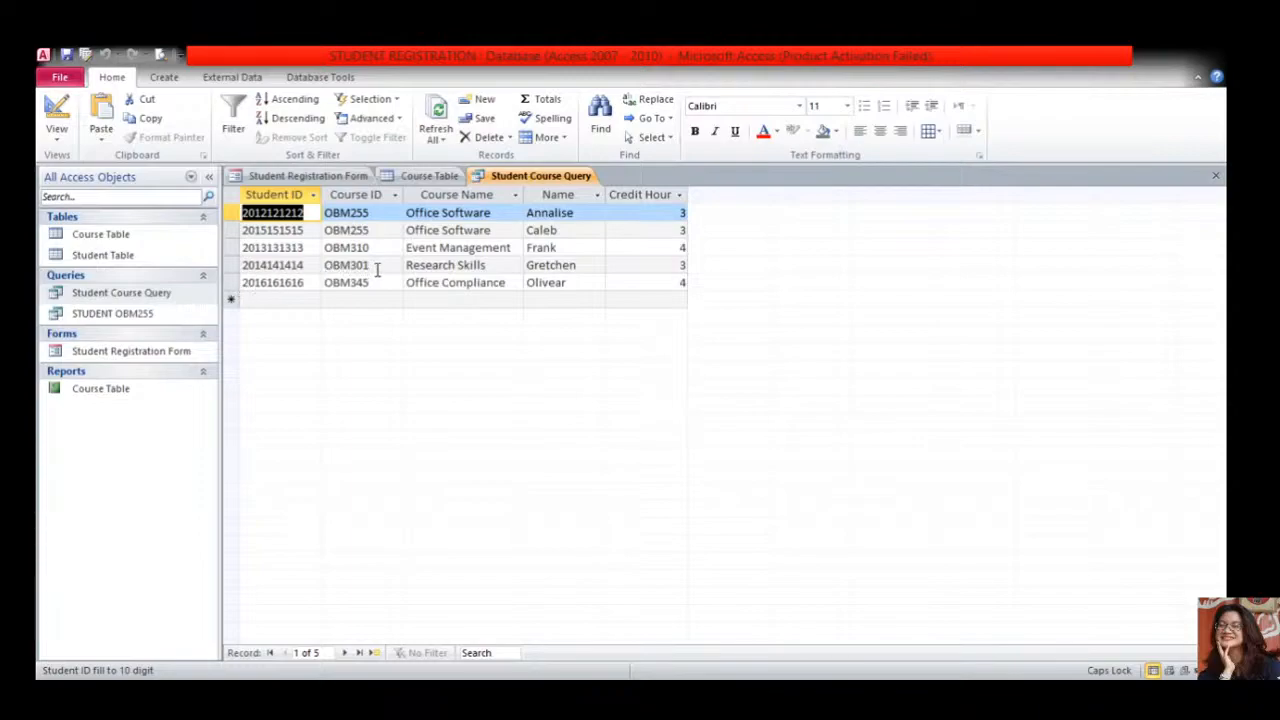
{"action": "left_click", "coordinate": [379, 267]}
{"action": "left_click_drag", "start_coordinate": [380, 247], "coordinate": [318, 247]}
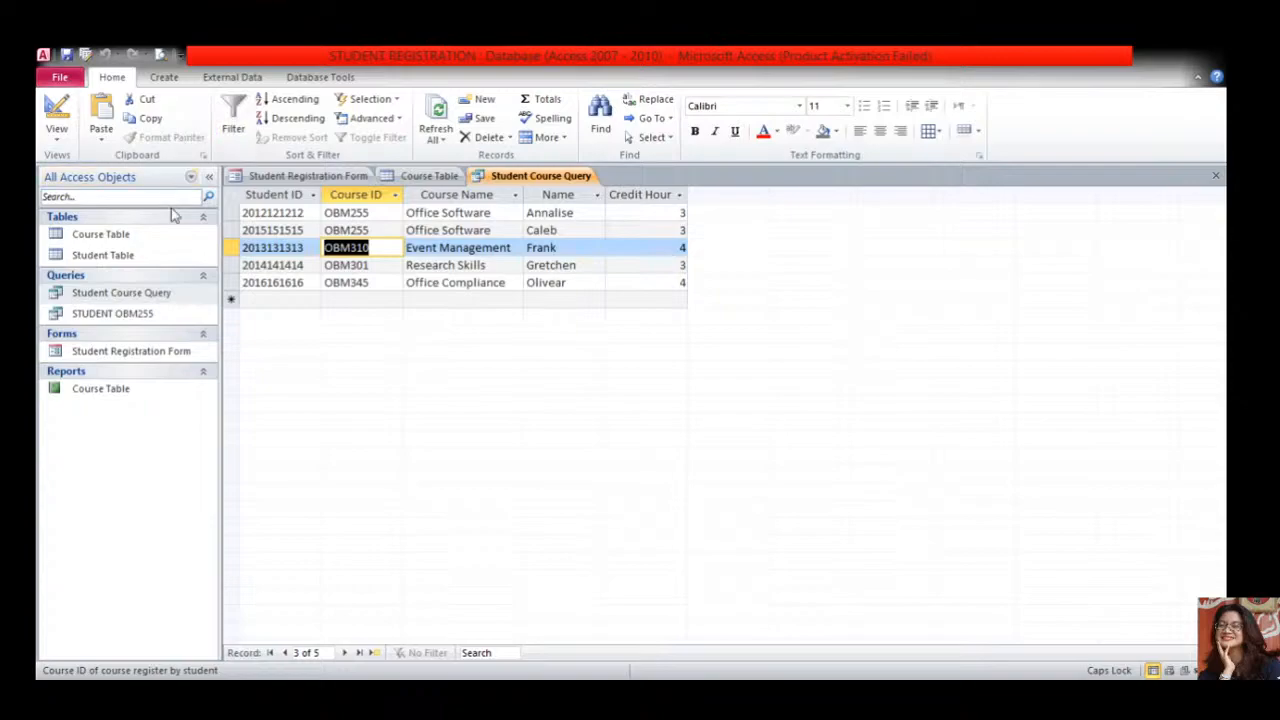
{"action": "left_click", "coordinate": [155, 314]}
{"action": "left_click", "coordinate": [147, 349]}
{"action": "double_click", "coordinate": [147, 350]}
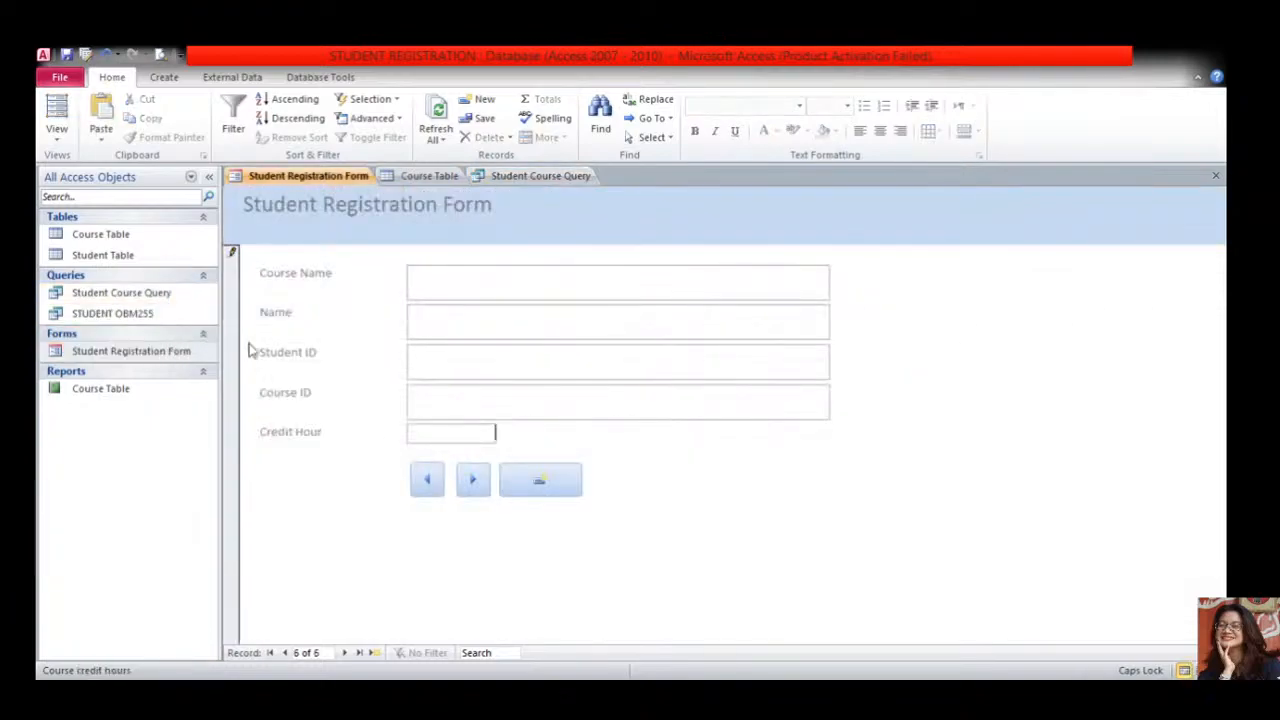
- Close the Student Course Query and the Course Table, then browse the ribbon tabs
{"action": "left_click", "coordinate": [550, 178]}
{"action": "right_click", "coordinate": [573, 179]}
{"action": "left_click", "coordinate": [586, 207]}
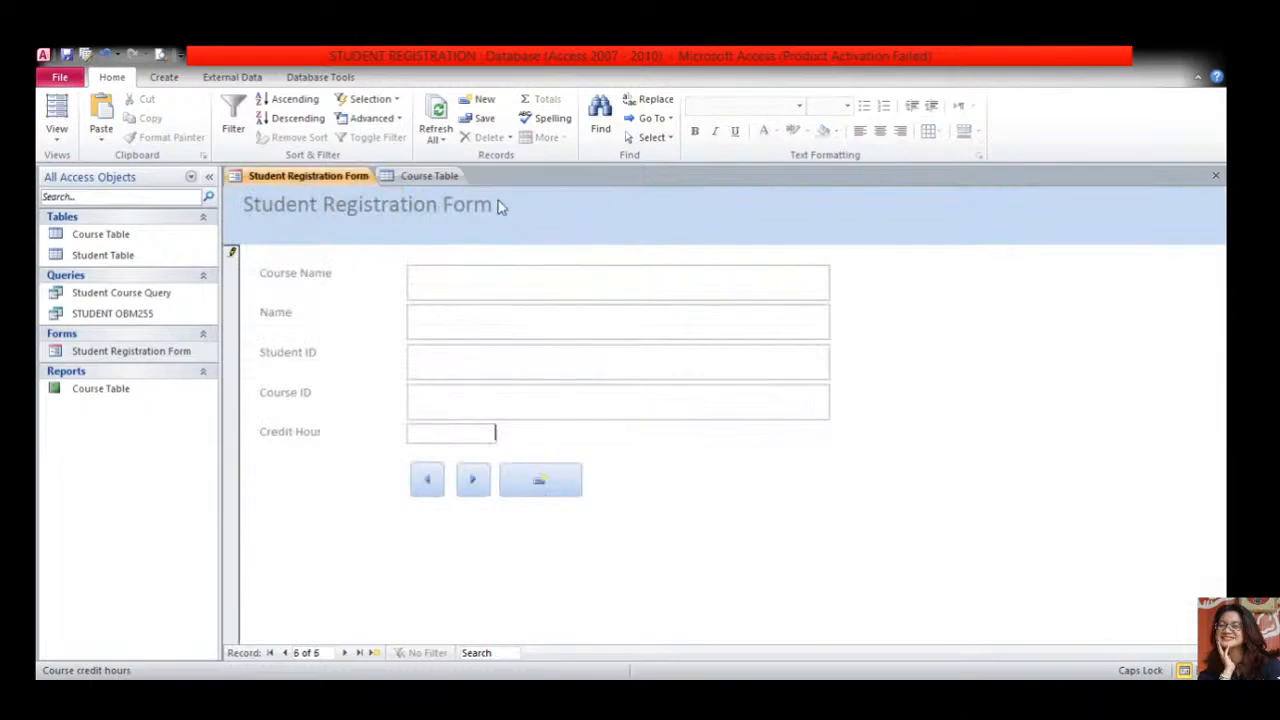
{"action": "left_click", "coordinate": [423, 179]}
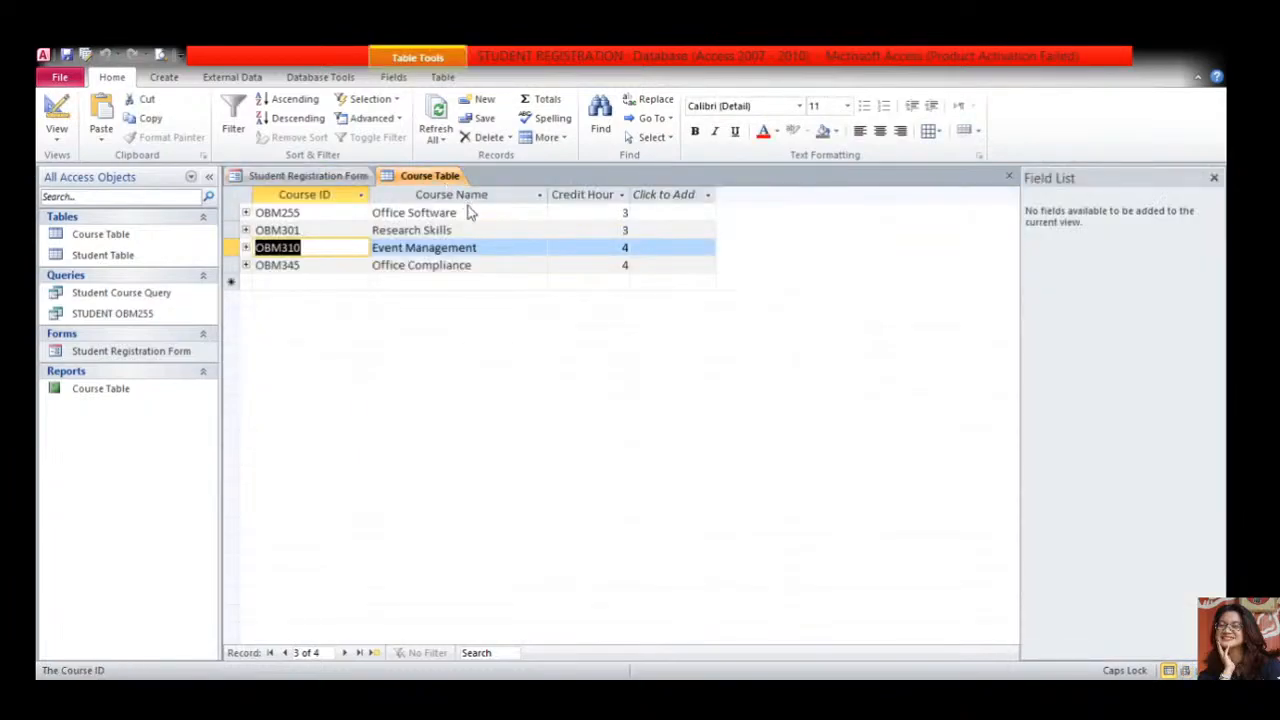
{"action": "key", "text": "ctrl+w"}
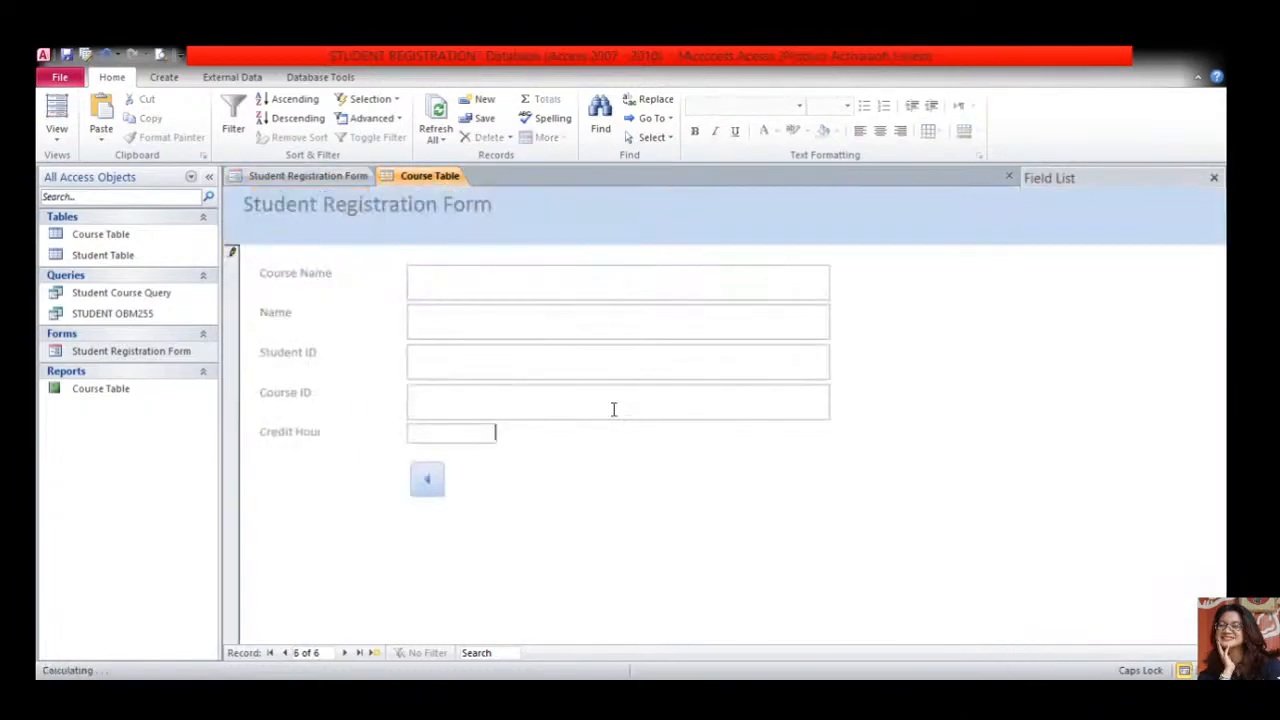
{"action": "left_click", "coordinate": [166, 80]}
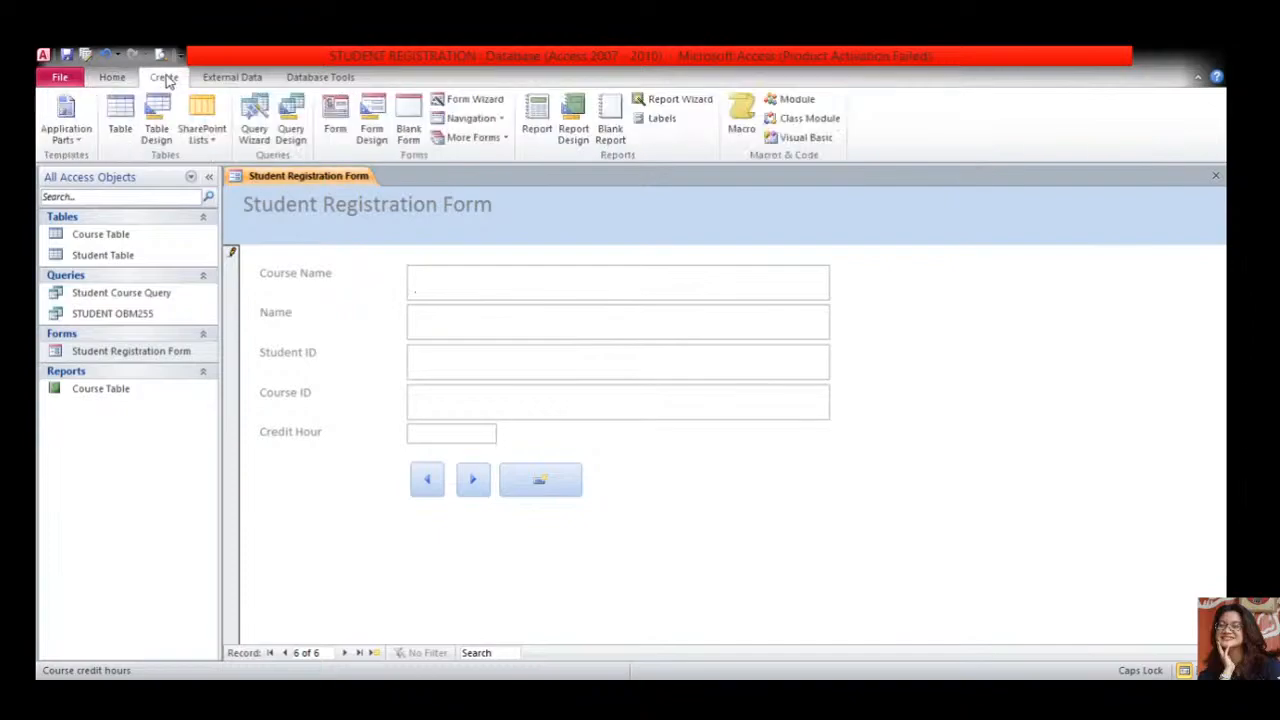
{"action": "left_click", "coordinate": [233, 80]}
{"action": "left_click", "coordinate": [321, 80]}
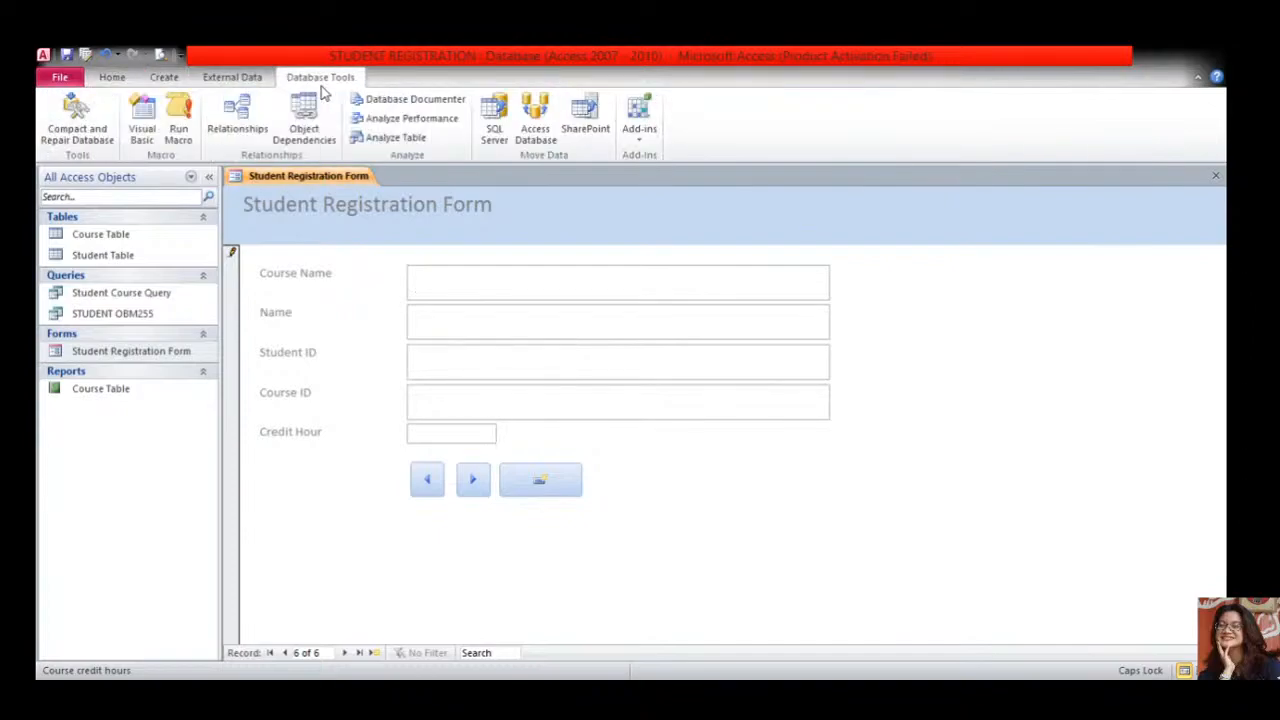
{"action": "left_click", "coordinate": [112, 78]}
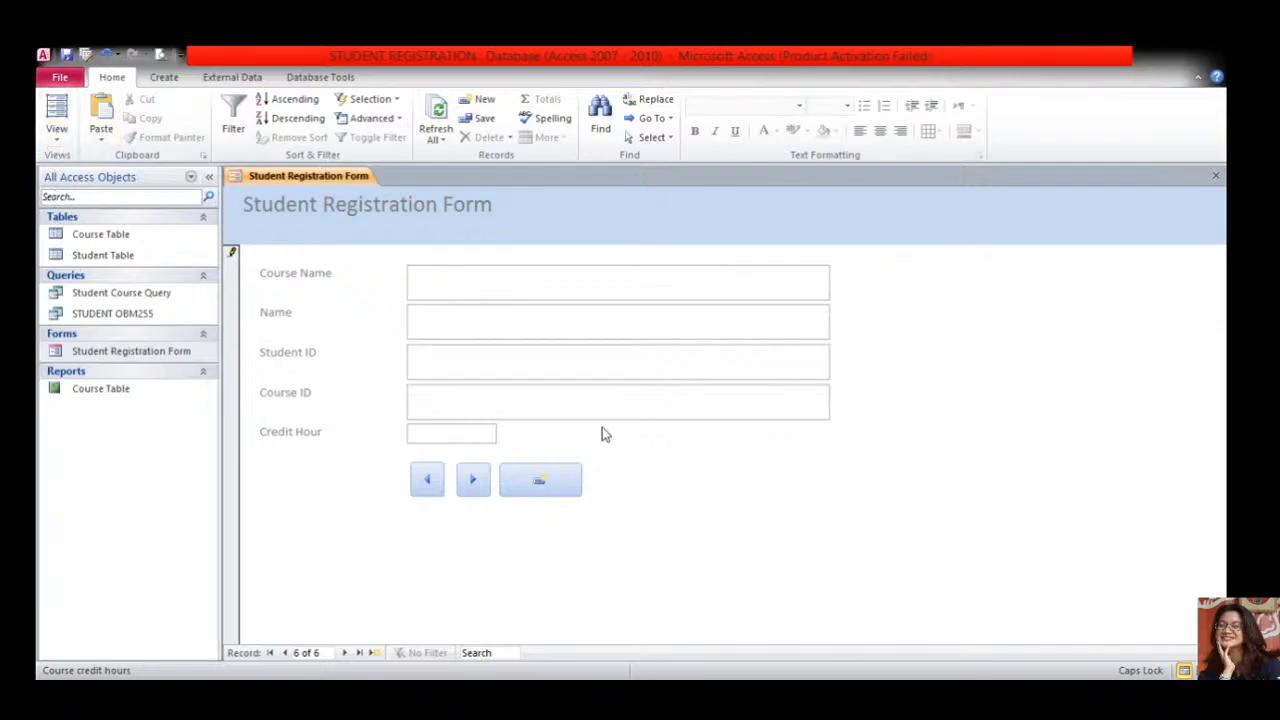
- Retype the record's Course ID so it reads OBM301
{"action": "left_click", "coordinate": [466, 366]}
{"action": "left_click", "coordinate": [455, 403]}
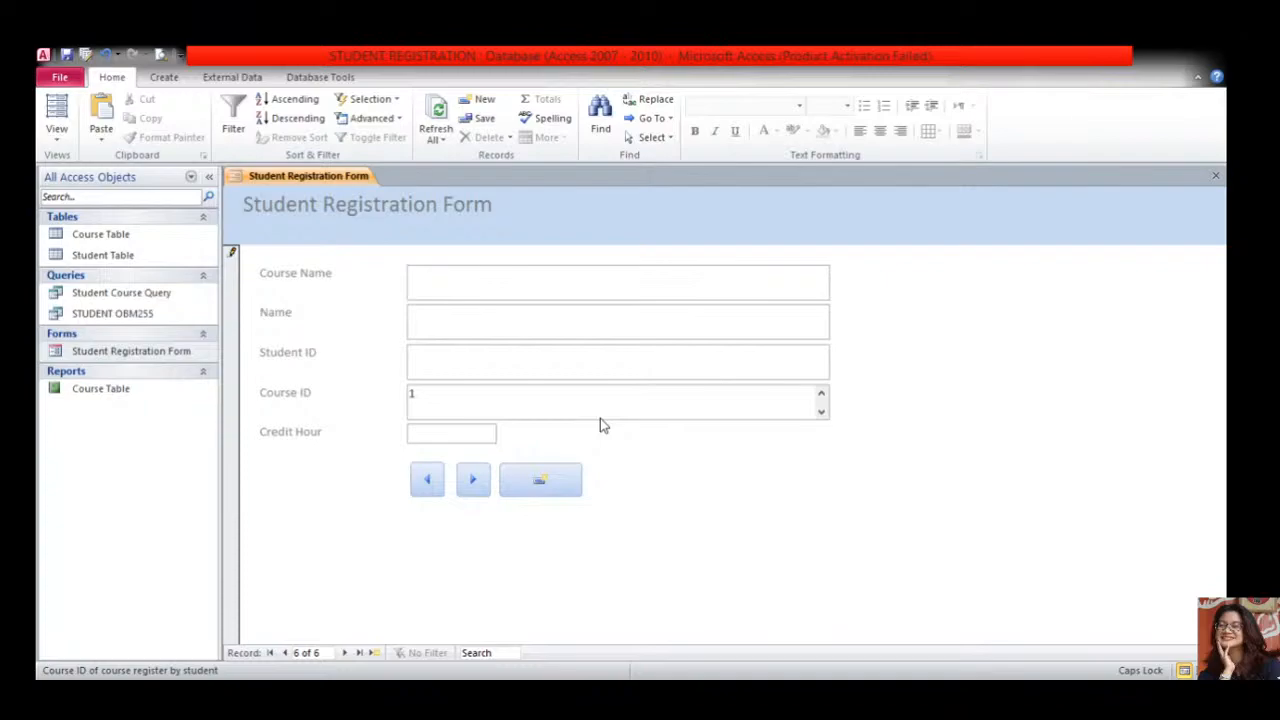
{"action": "left_click_drag", "start_coordinate": [600, 419], "coordinate": [374, 391]}
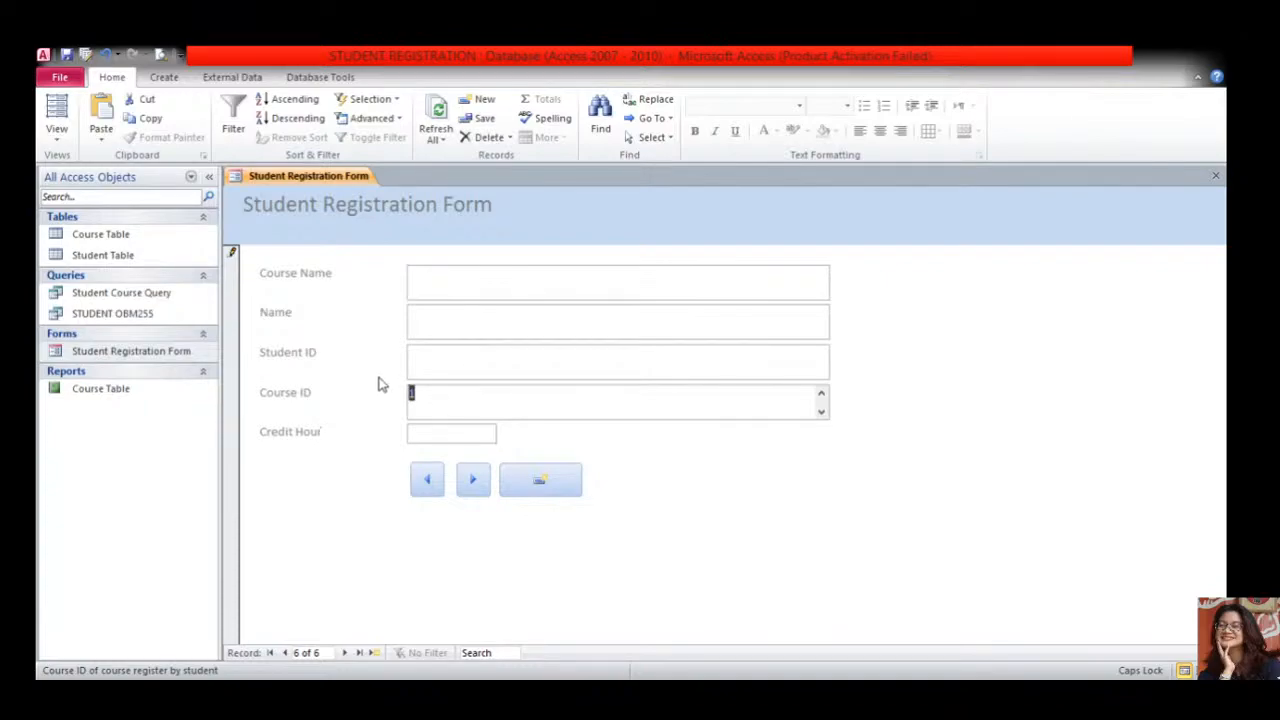
{"action": "key", "text": "Caps_Lock"}
{"action": "type", "text": "ob"}
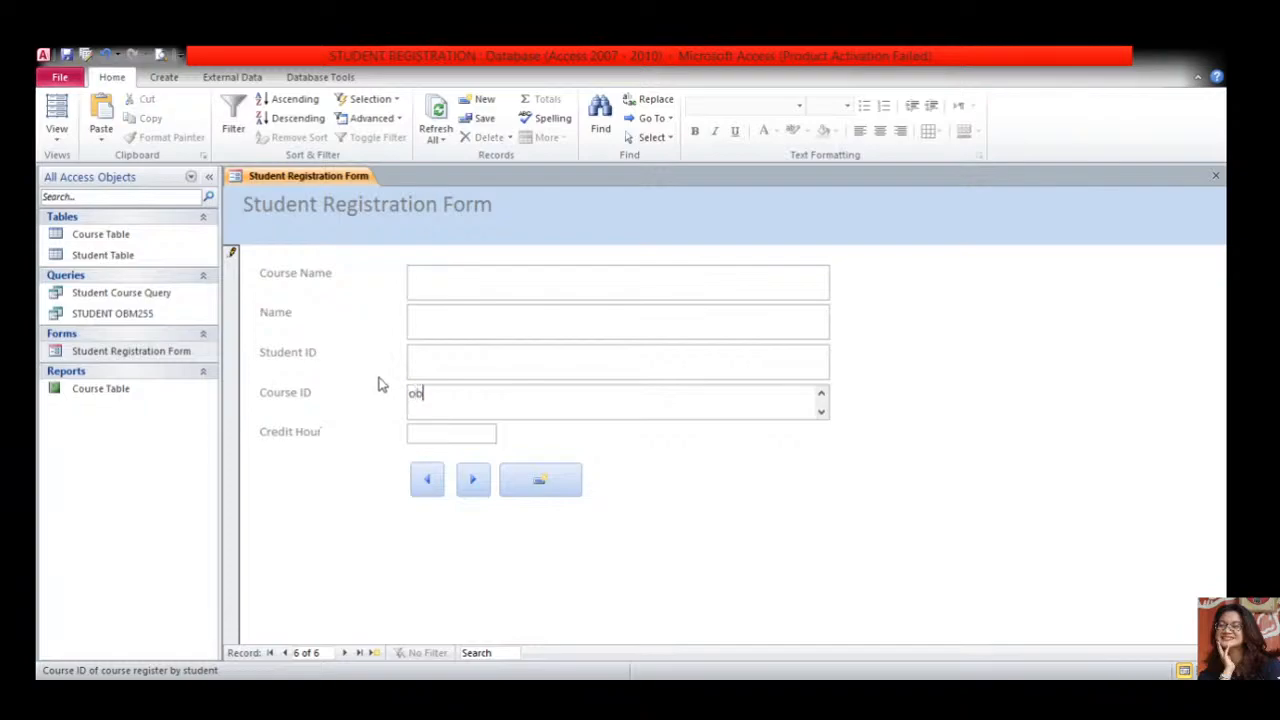
{"action": "key", "text": "Caps_Lock"}
{"action": "type", "text": "O"}
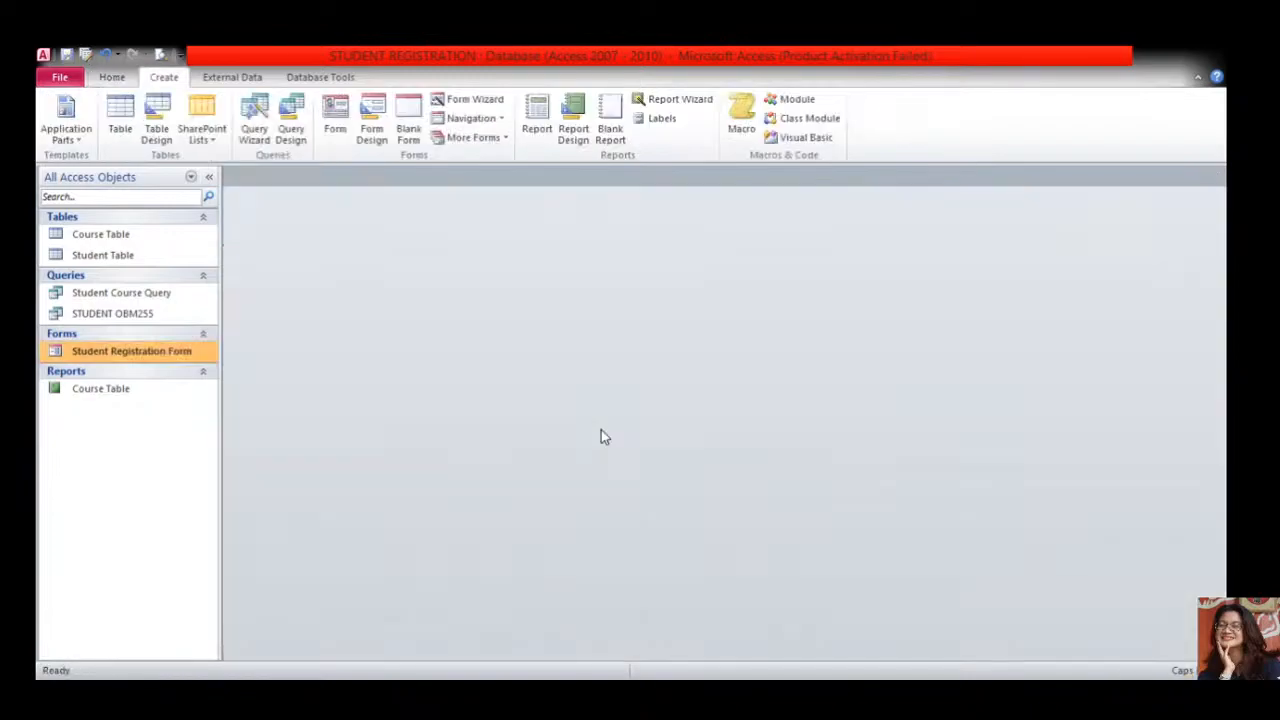
- Reopen the form in Design View and draw a fourth command button right of the new-record button
{"action": "double_click", "coordinate": [130, 352]}
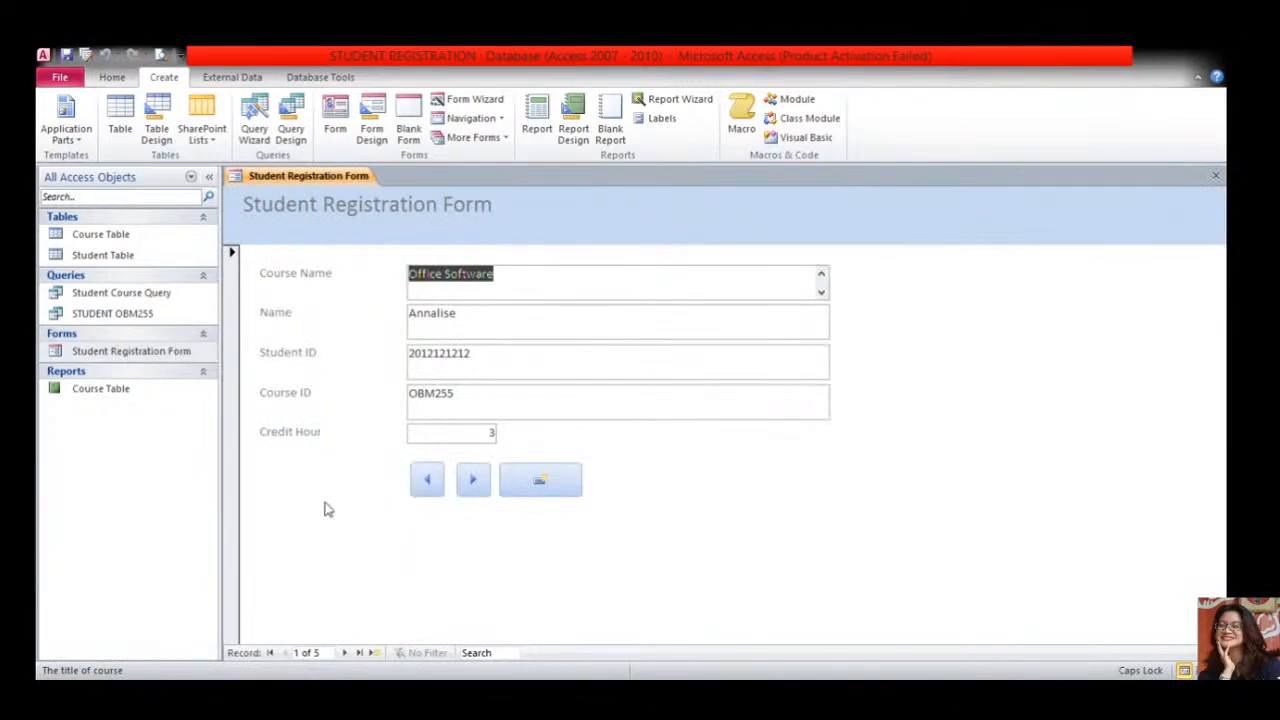
{"action": "left_click", "coordinate": [121, 80]}
{"action": "left_click", "coordinate": [55, 130]}
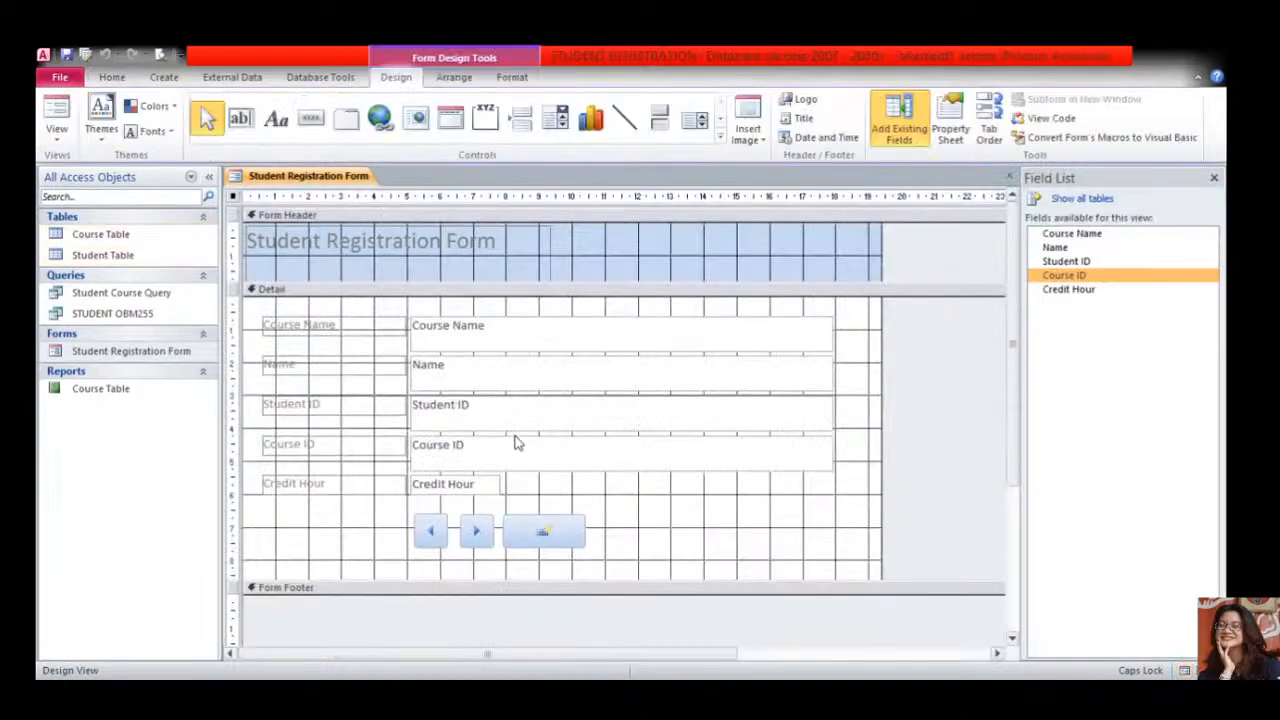
{"action": "left_click", "coordinate": [311, 118]}
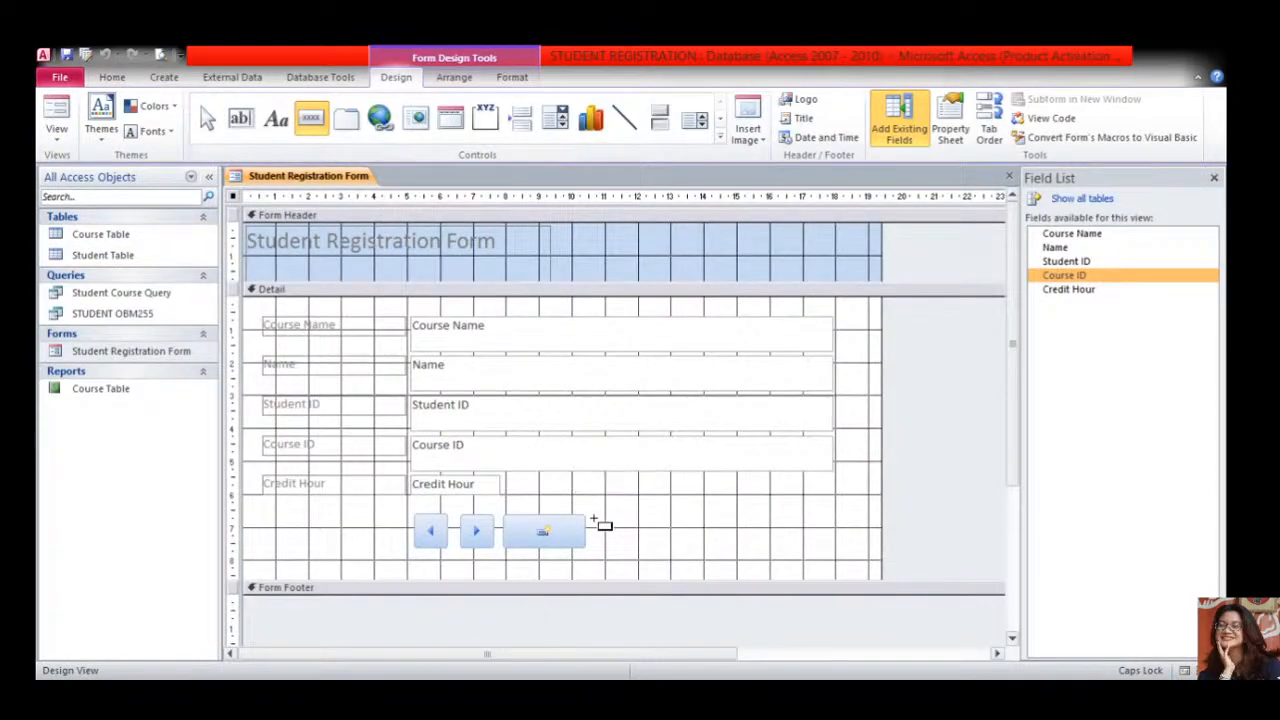
{"action": "left_click_drag", "start_coordinate": [594, 518], "coordinate": [651, 547]}
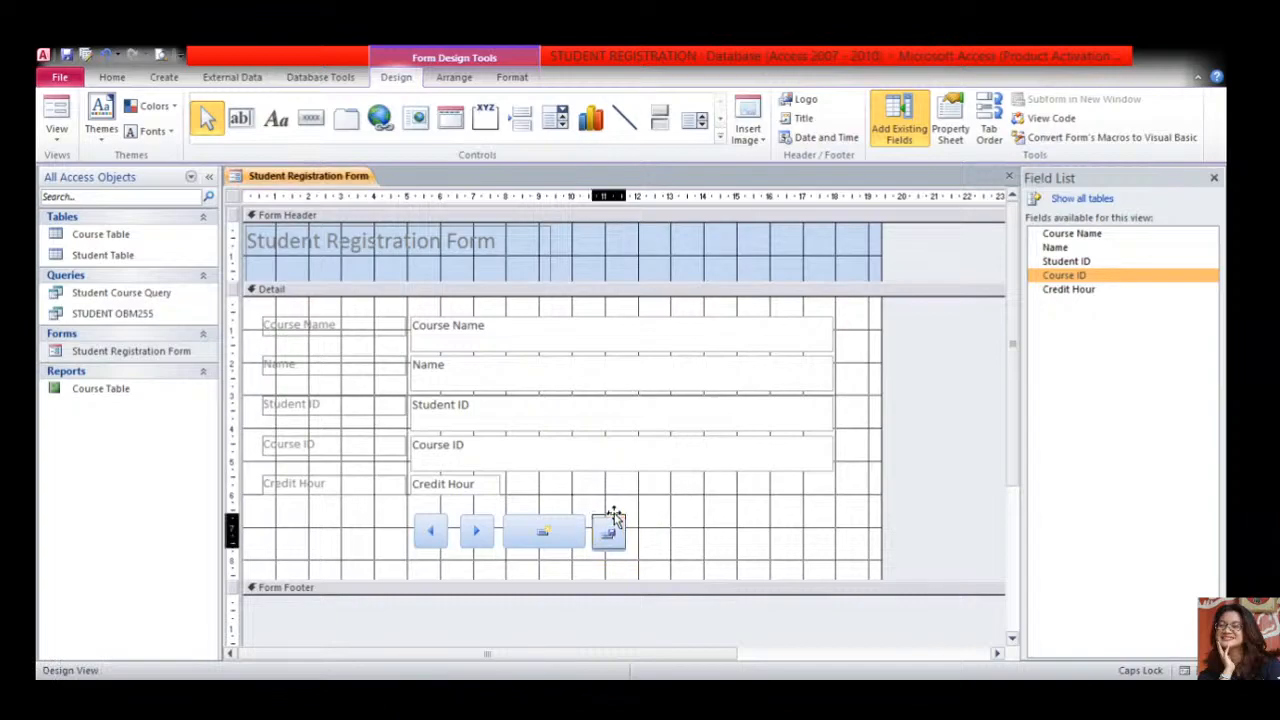
{"action": "left_click", "coordinate": [688, 542]}
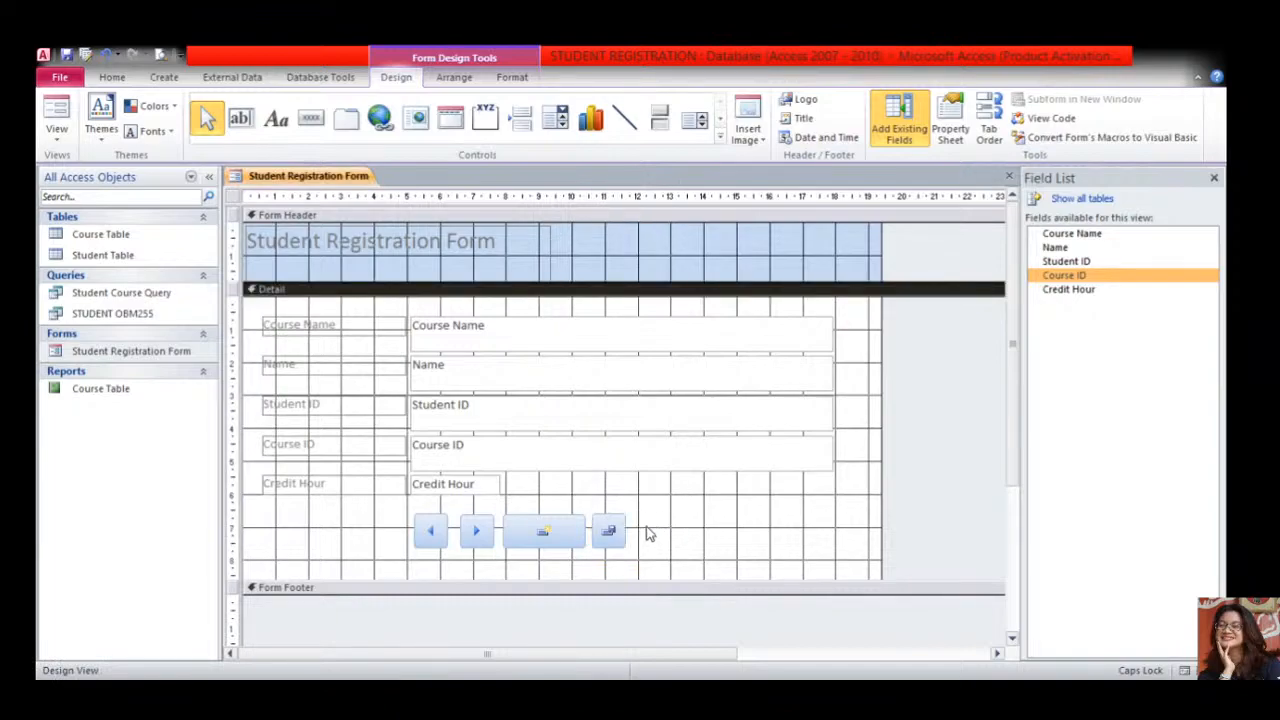
{"action": "left_click", "coordinate": [506, 451]}
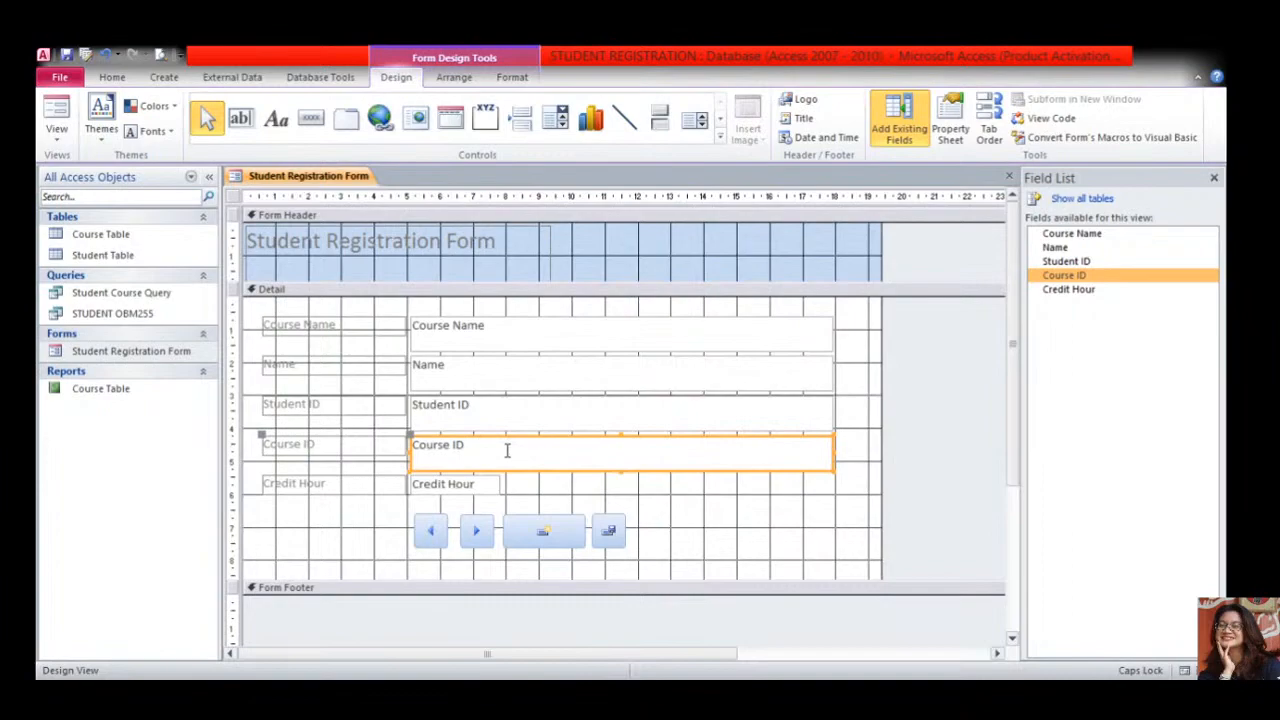
- Show all tables in the Field List, pick Course ID, and delete a trial combo box
{"action": "left_click", "coordinate": [1082, 200]}
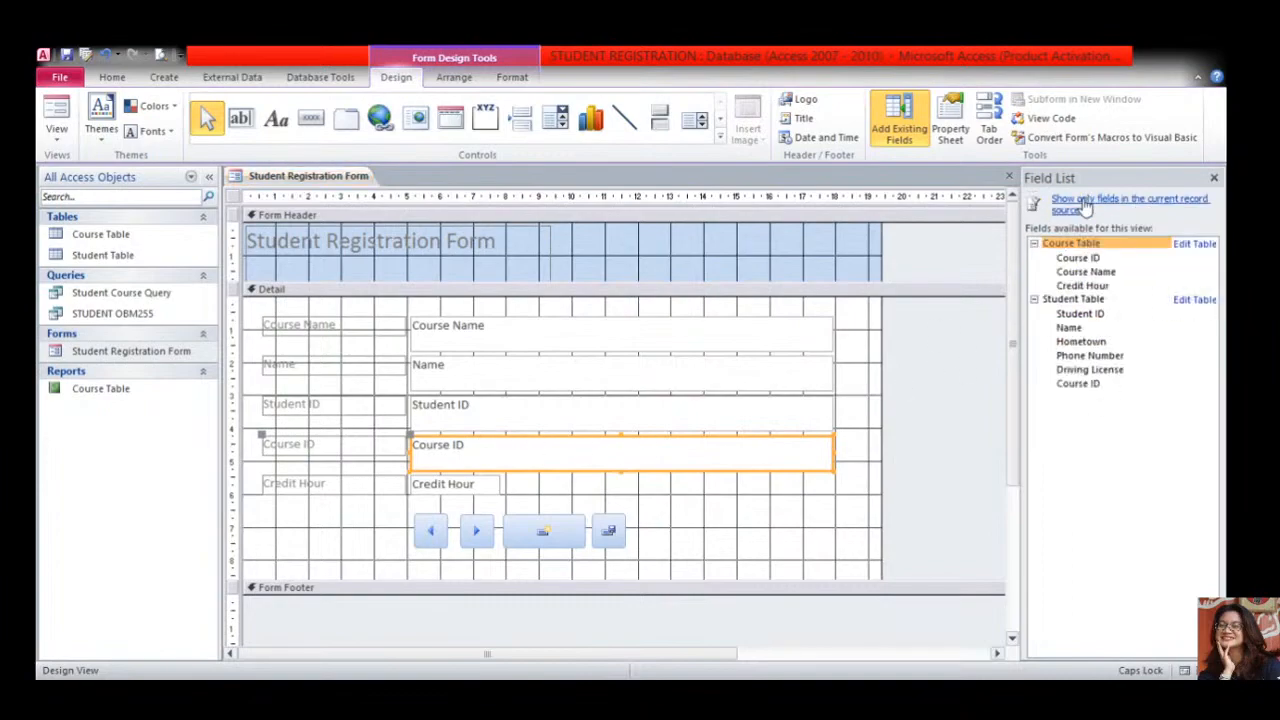
{"action": "left_click", "coordinate": [1078, 258]}
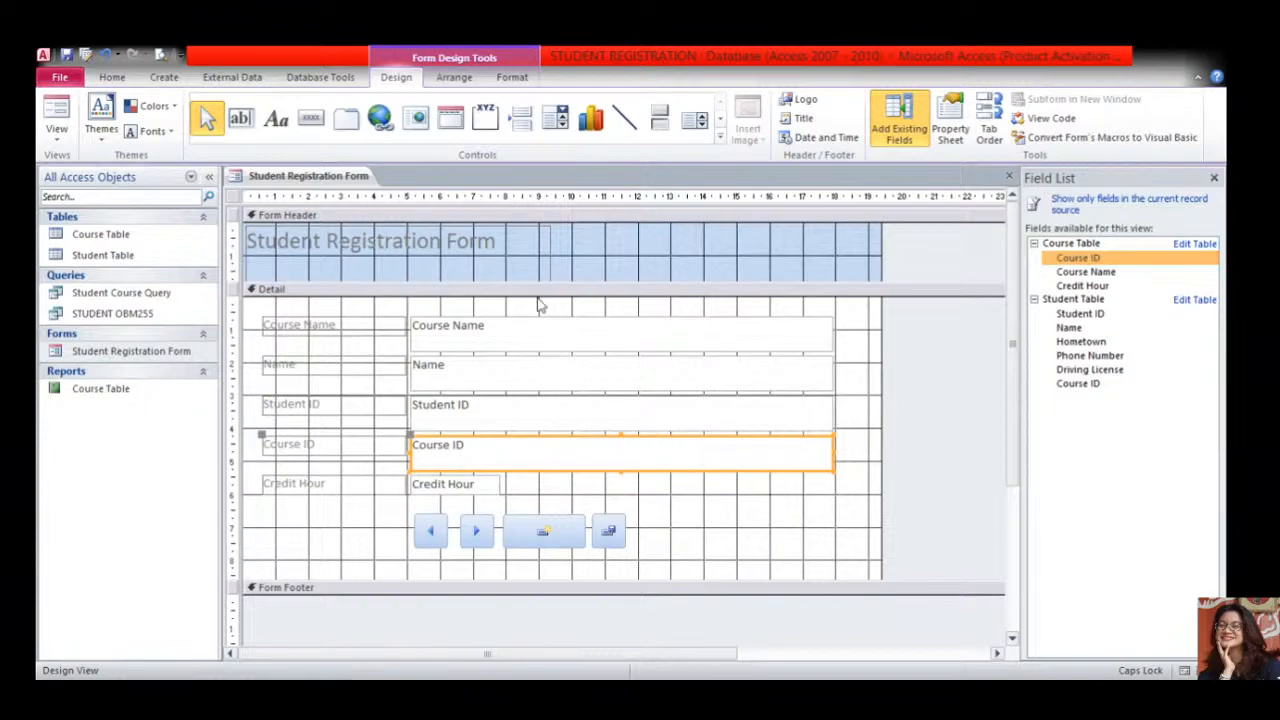
{"action": "left_click", "coordinate": [559, 120]}
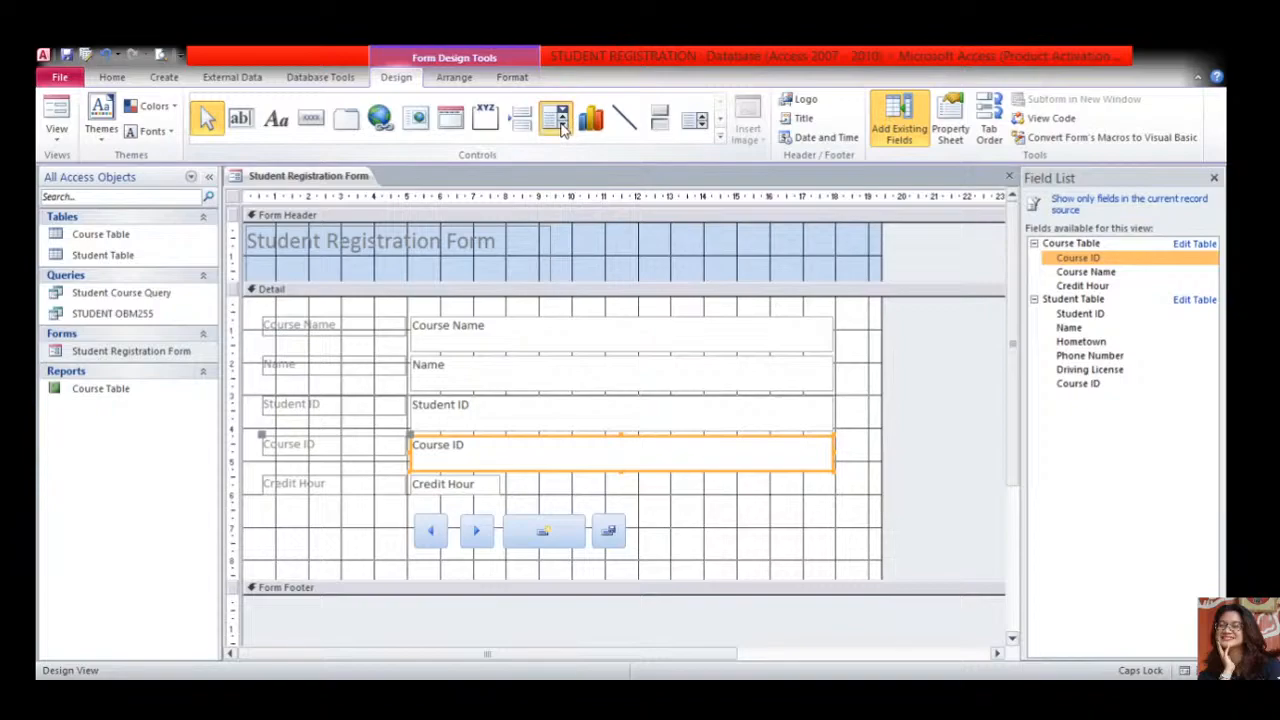
{"action": "left_click", "coordinate": [706, 460]}
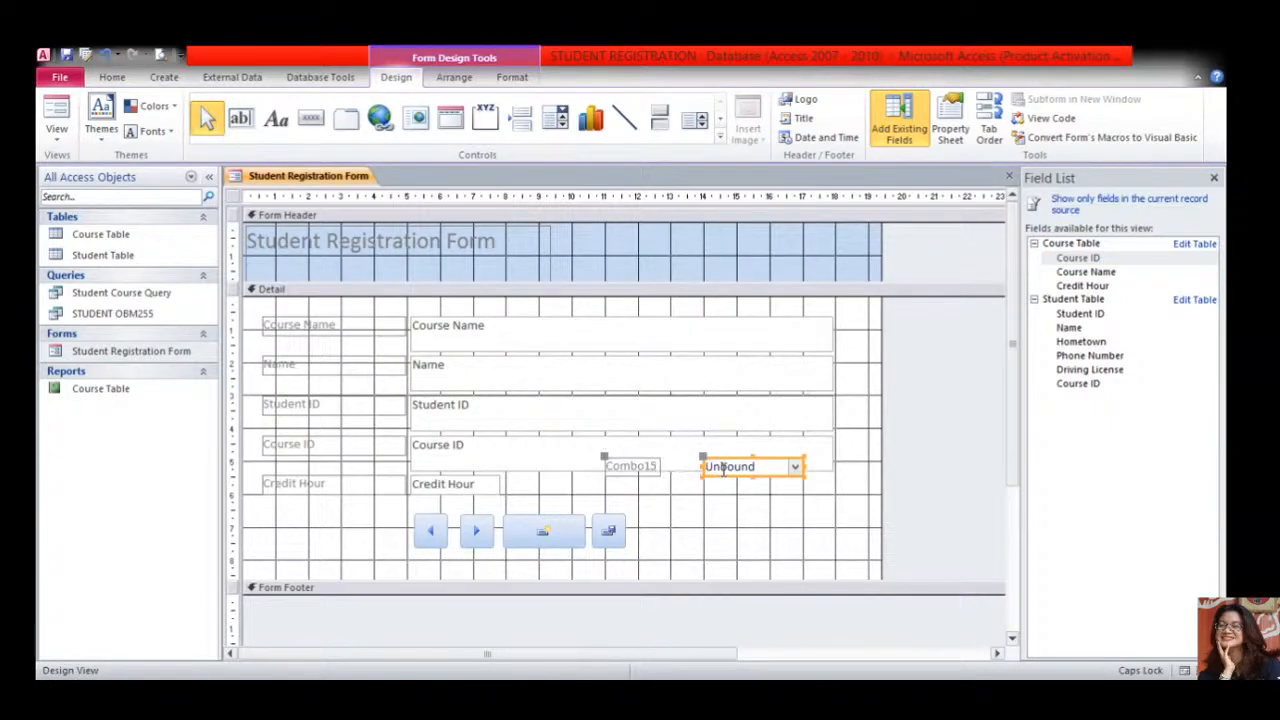
{"action": "key", "text": "Delete"}
{"action": "left_click", "coordinate": [608, 464]}
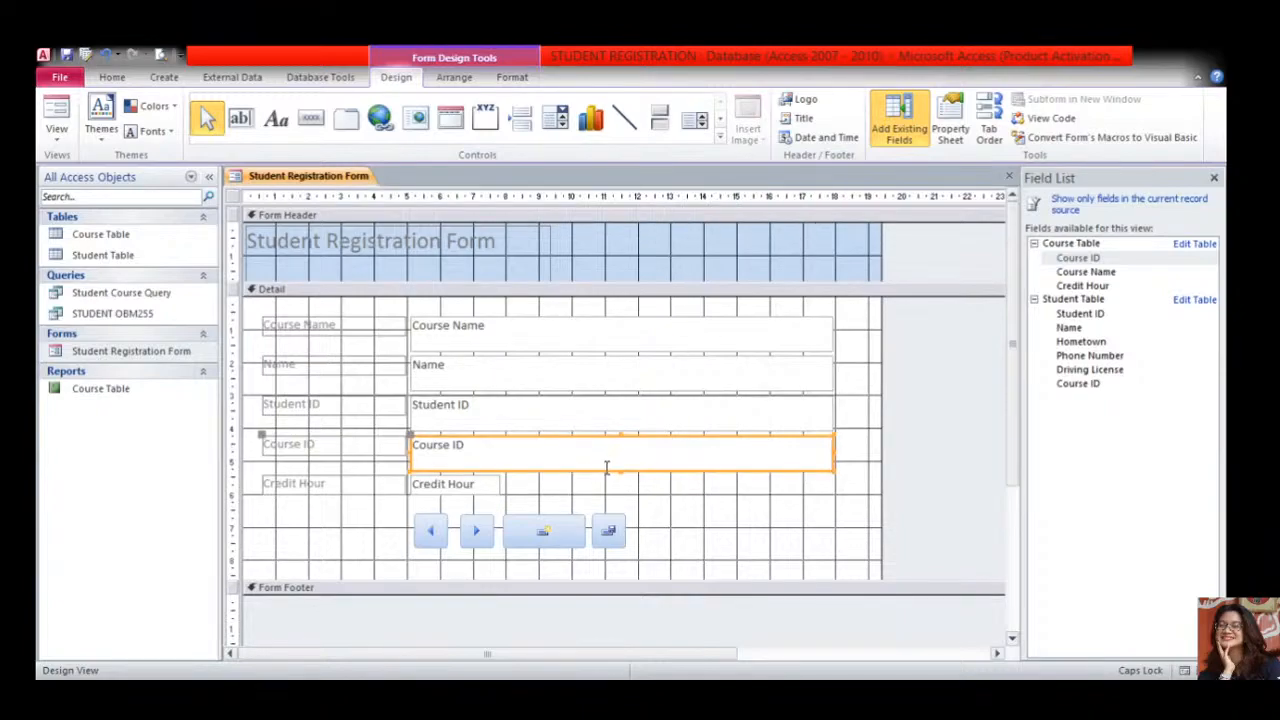
{"action": "left_click", "coordinate": [721, 120]}
{"action": "left_click", "coordinate": [720, 104]}
{"action": "left_click", "coordinate": [635, 485]}
- Widen the Course Table's Course ID and Course Name columns and expand OBM310's enrolled students
{"action": "double_click", "coordinate": [100, 234]}
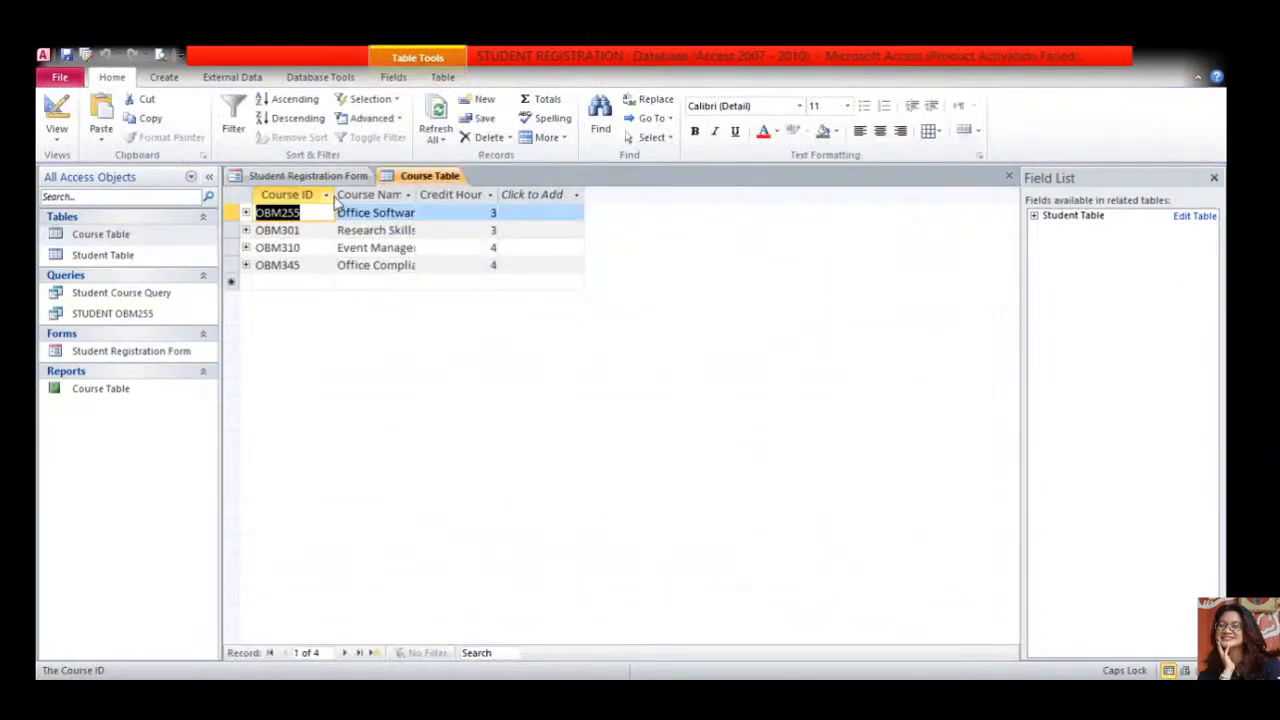
{"action": "left_click", "coordinate": [331, 196]}
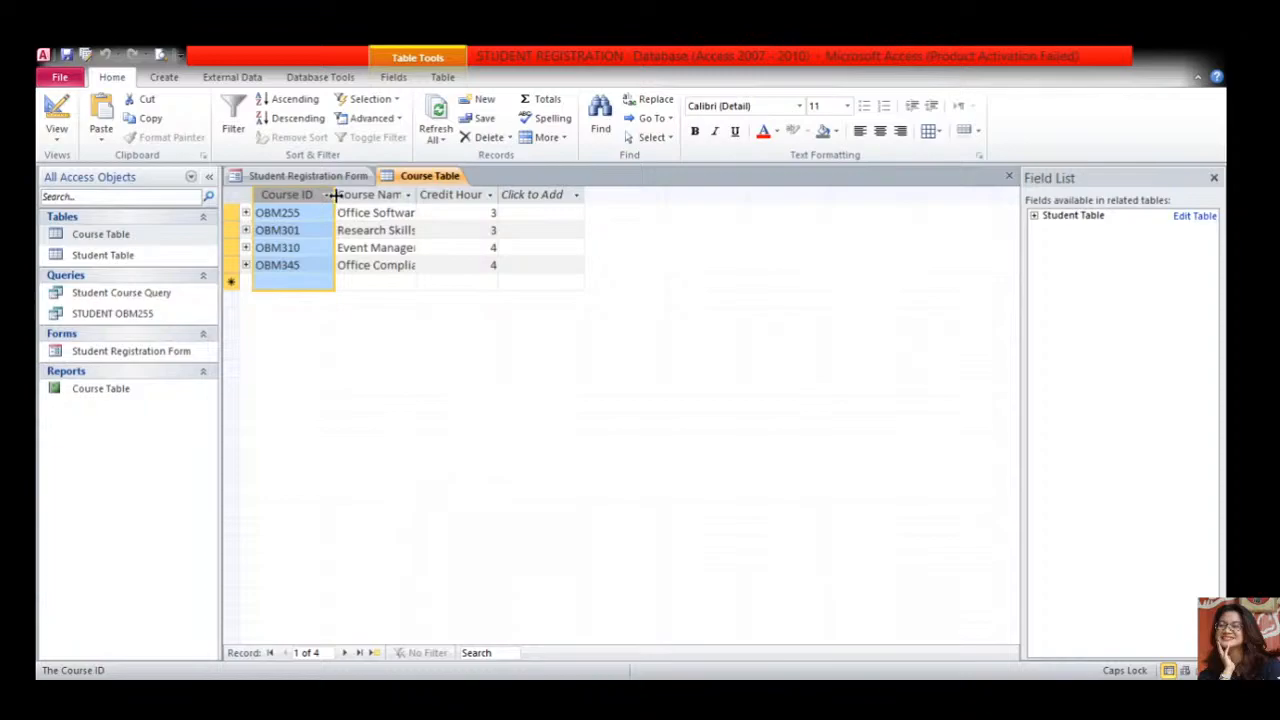
{"action": "left_click_drag", "start_coordinate": [334, 194], "coordinate": [351, 197]}
{"action": "left_click_drag", "start_coordinate": [429, 194], "coordinate": [442, 196]}
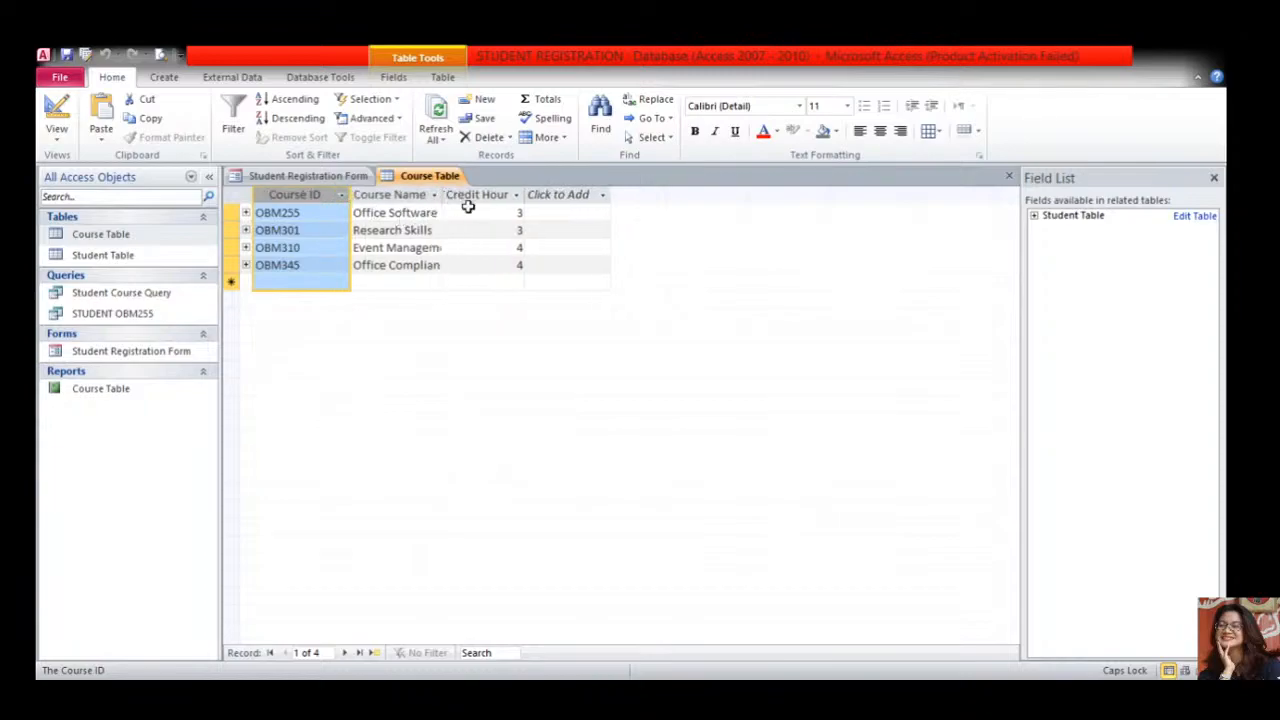
{"action": "left_click", "coordinate": [245, 248]}
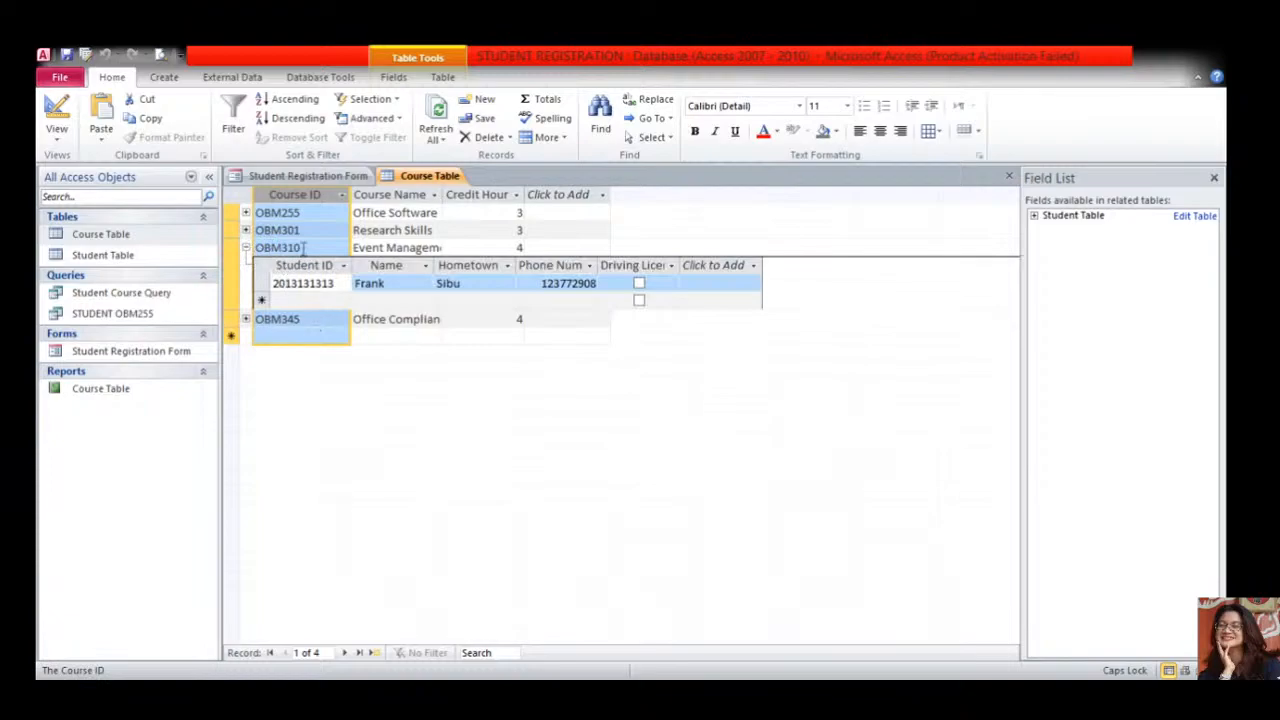
{"action": "left_click_drag", "start_coordinate": [302, 248], "coordinate": [256, 248]}
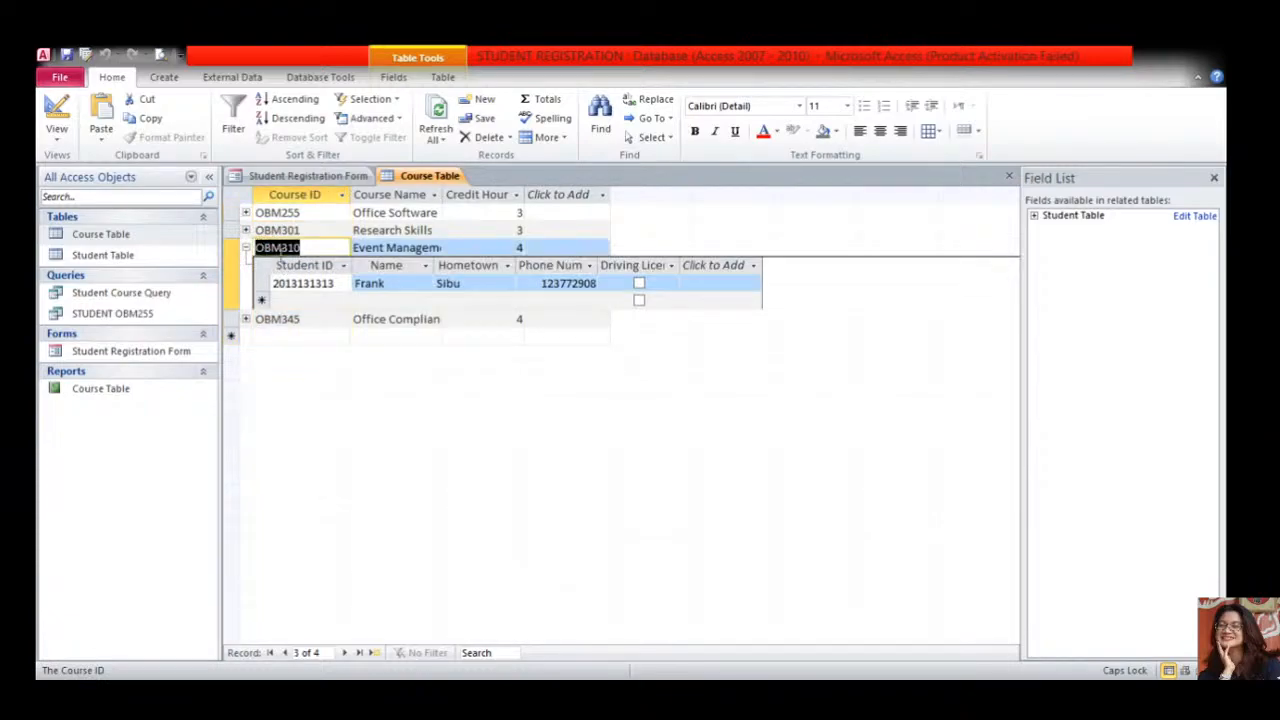
{"action": "left_click", "coordinate": [308, 176]}
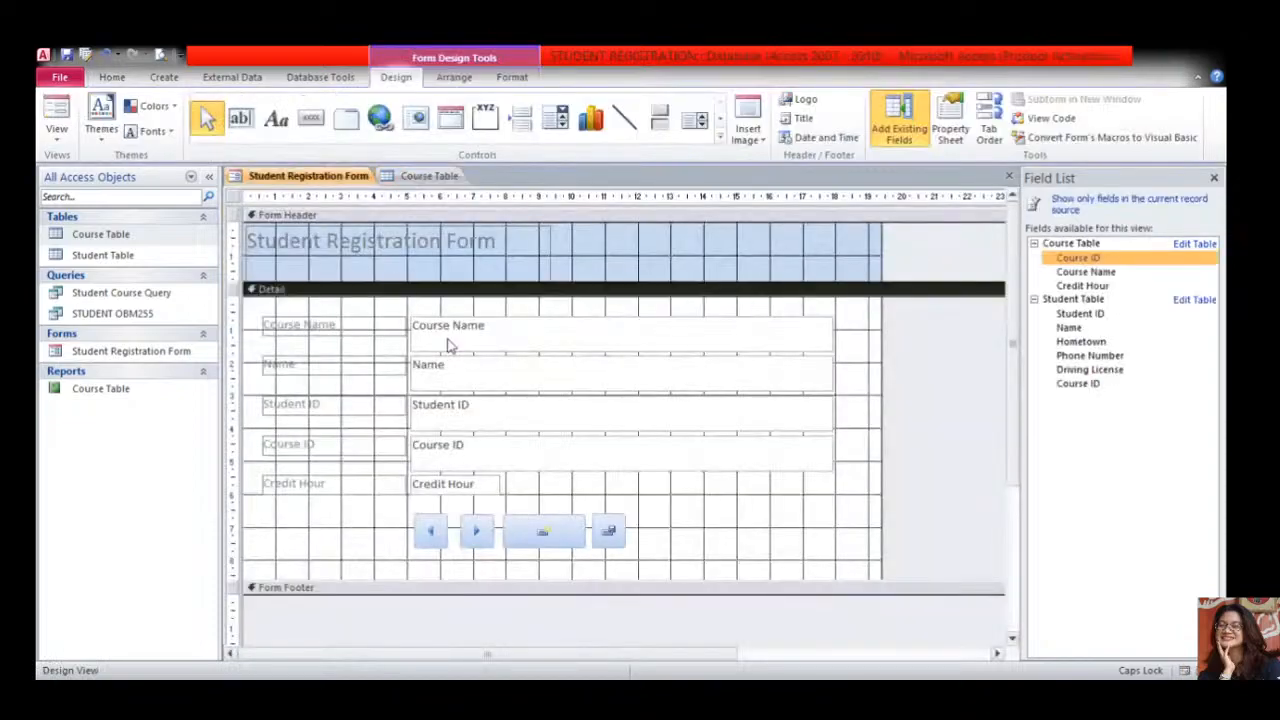
- Enter and save a new record with Course ID OBM310, name P, student ID 0, 3 credit hours
{"action": "left_click", "coordinate": [56, 115]}
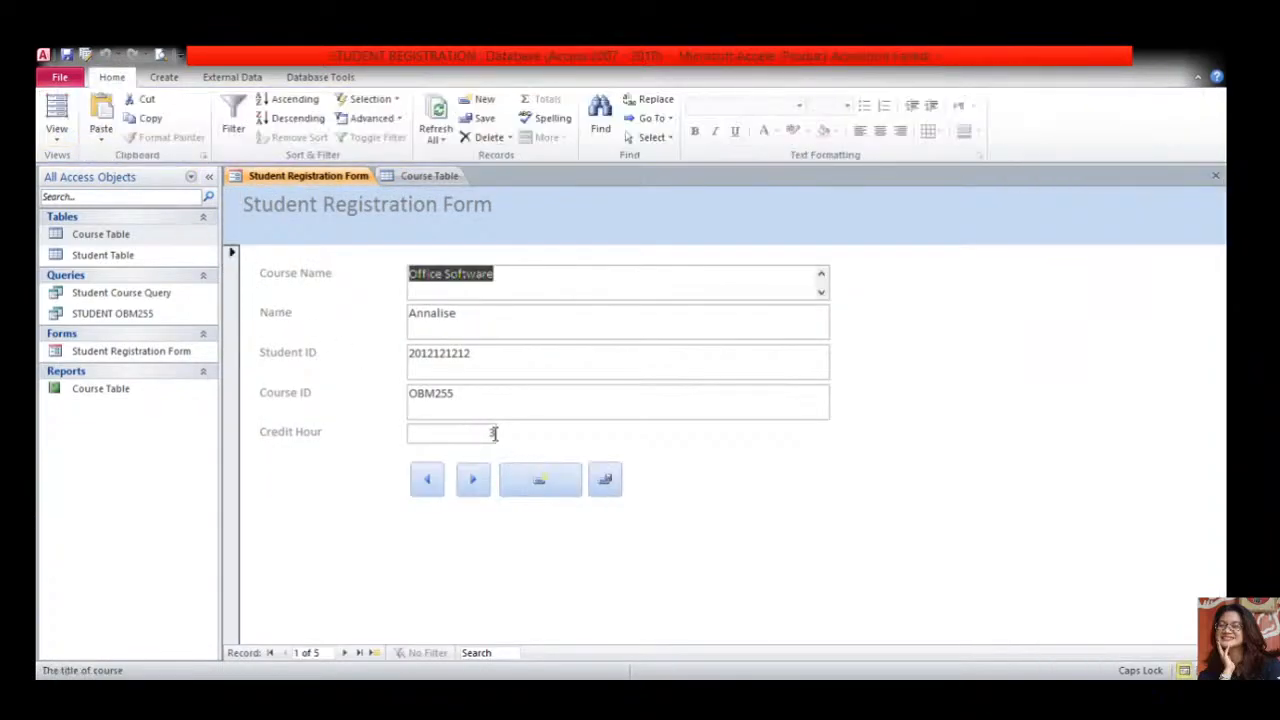
{"action": "left_click", "coordinate": [536, 482]}
{"action": "left_click", "coordinate": [457, 404]}
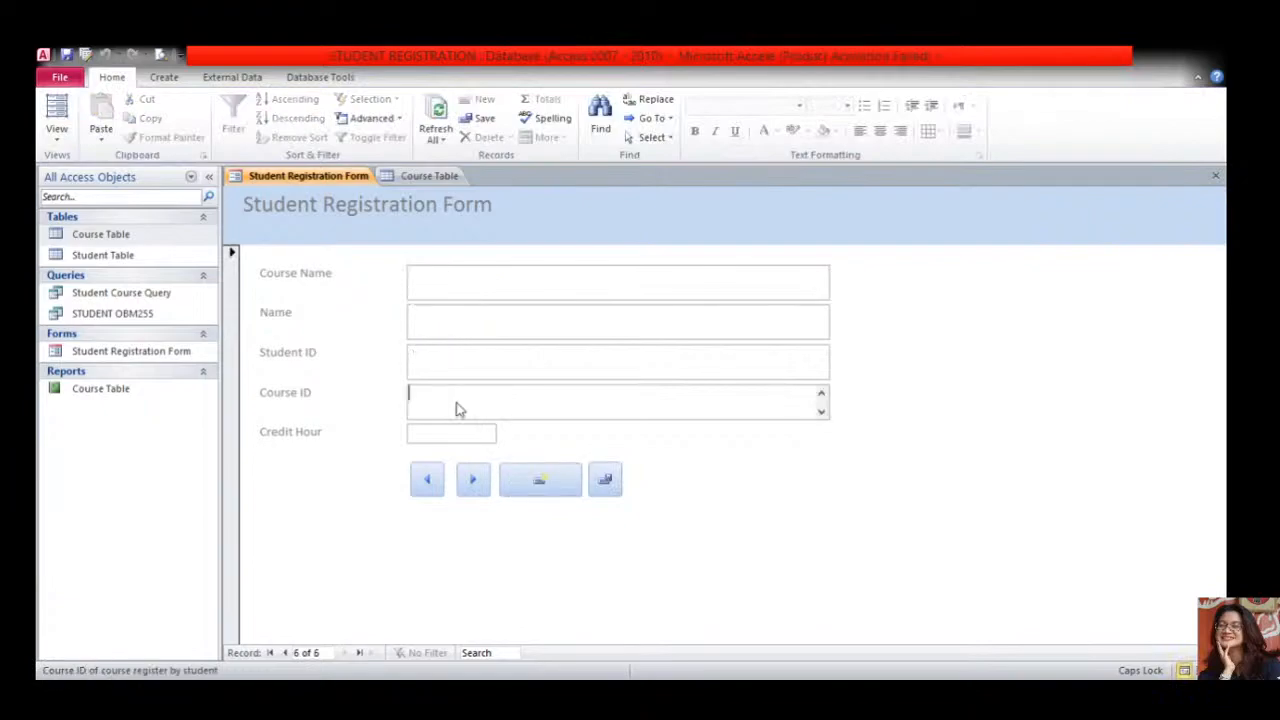
{"action": "left_click", "coordinate": [821, 398]}
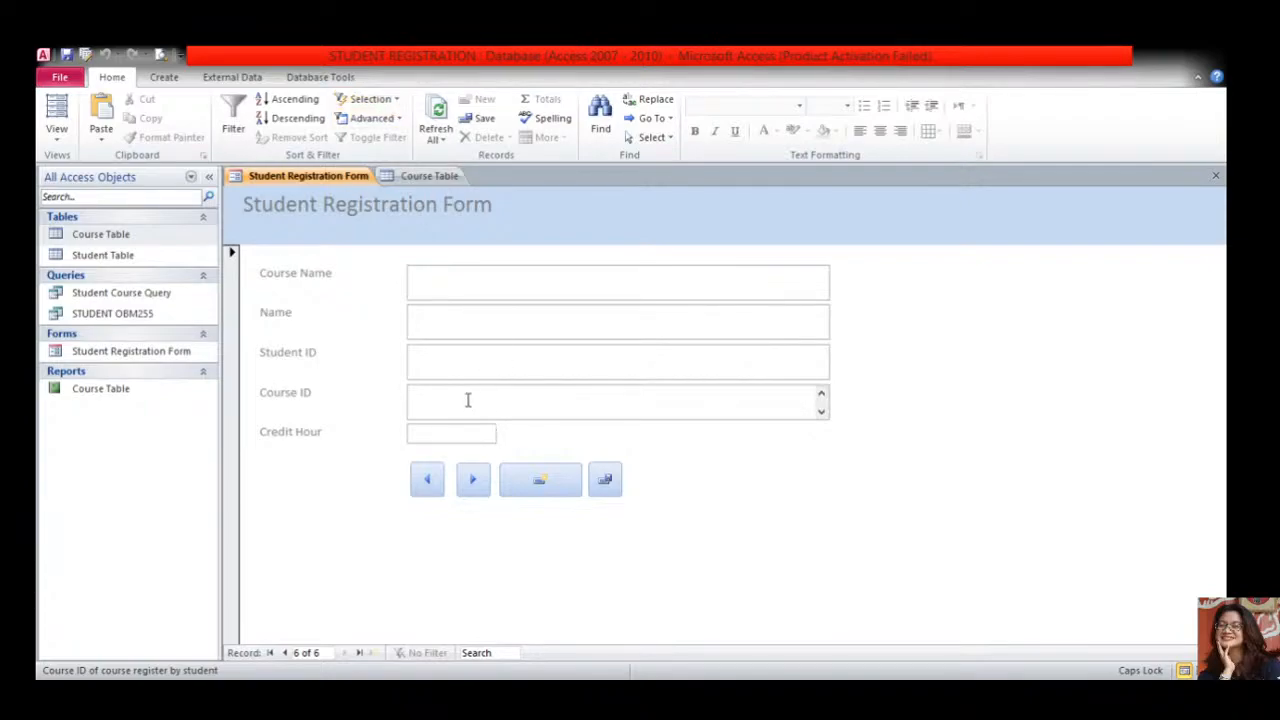
{"action": "type", "text": "OBM310"}
{"action": "left_click", "coordinate": [538, 488]}
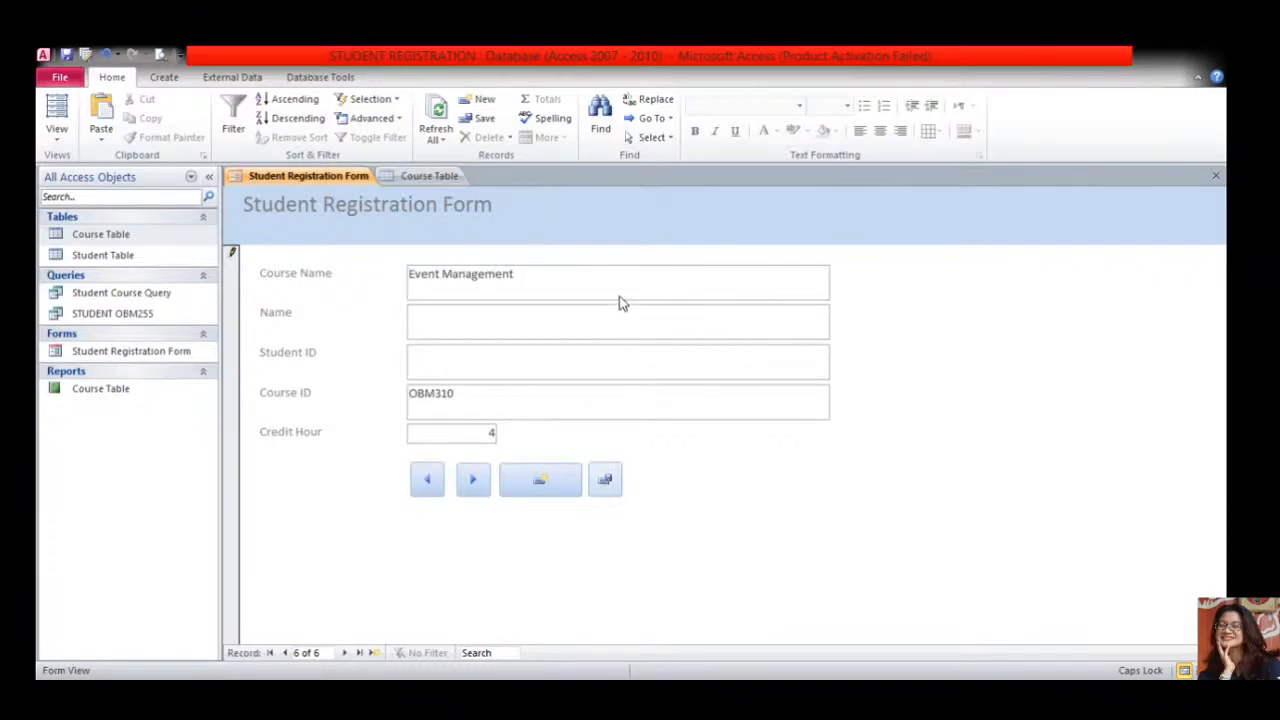
{"action": "left_click", "coordinate": [581, 308]}
{"action": "type", "text": "P"}
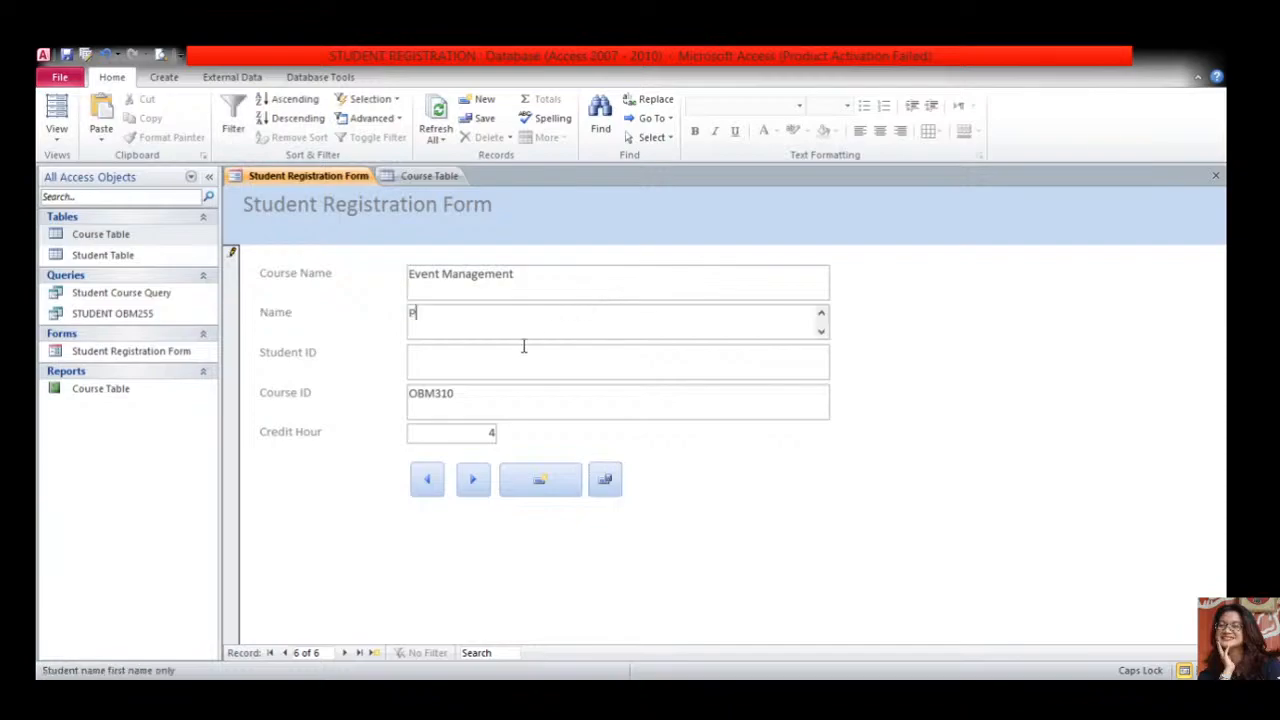
{"action": "left_click", "coordinate": [495, 355]}
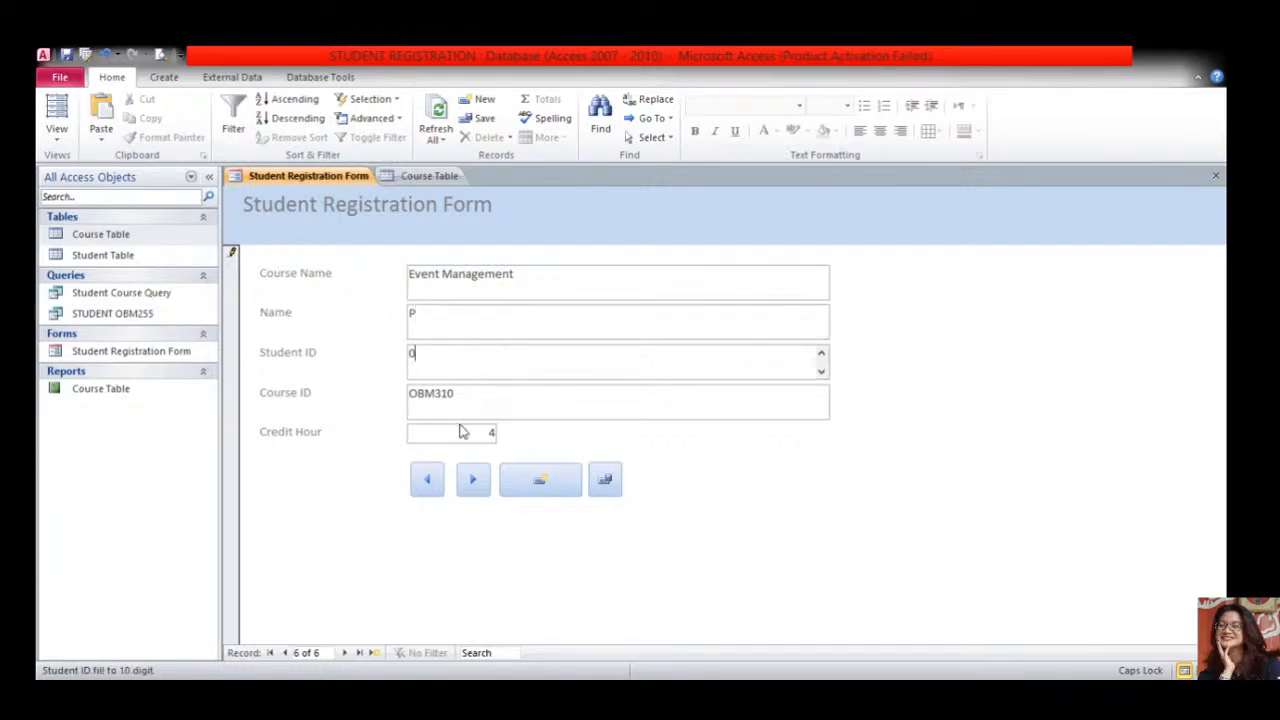
{"action": "double_click", "coordinate": [492, 433]}
{"action": "type", "text": "3"}
{"action": "left_click", "coordinate": [604, 481]}
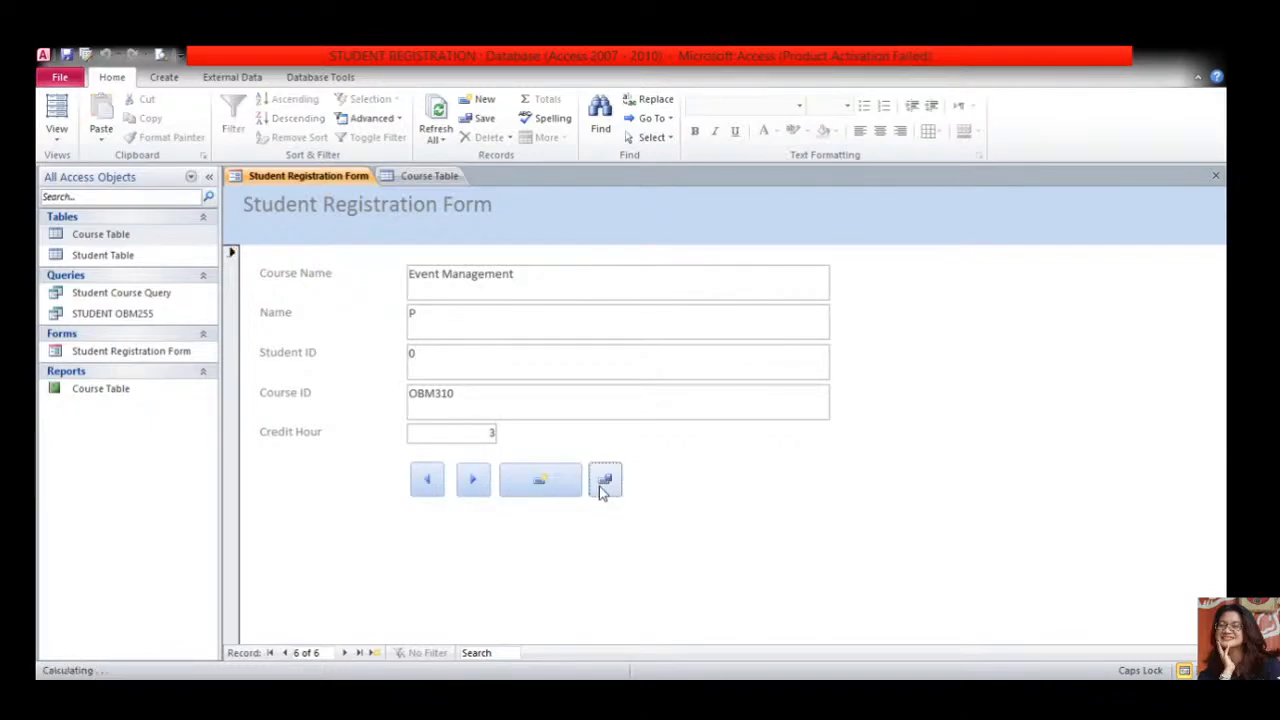
- Browse back to the Office Compliance record, then forward to Event Management
{"action": "left_click", "coordinate": [345, 652]}
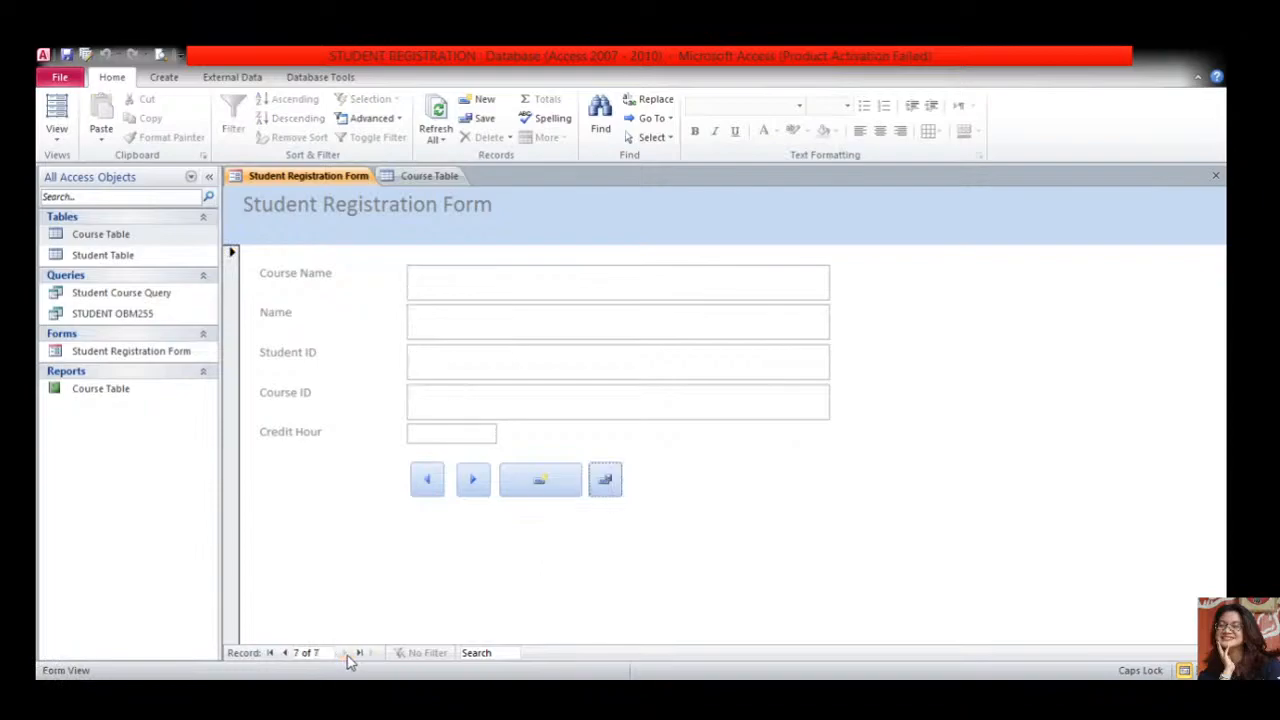
{"action": "left_click", "coordinate": [285, 652]}
{"action": "left_click", "coordinate": [285, 652]}
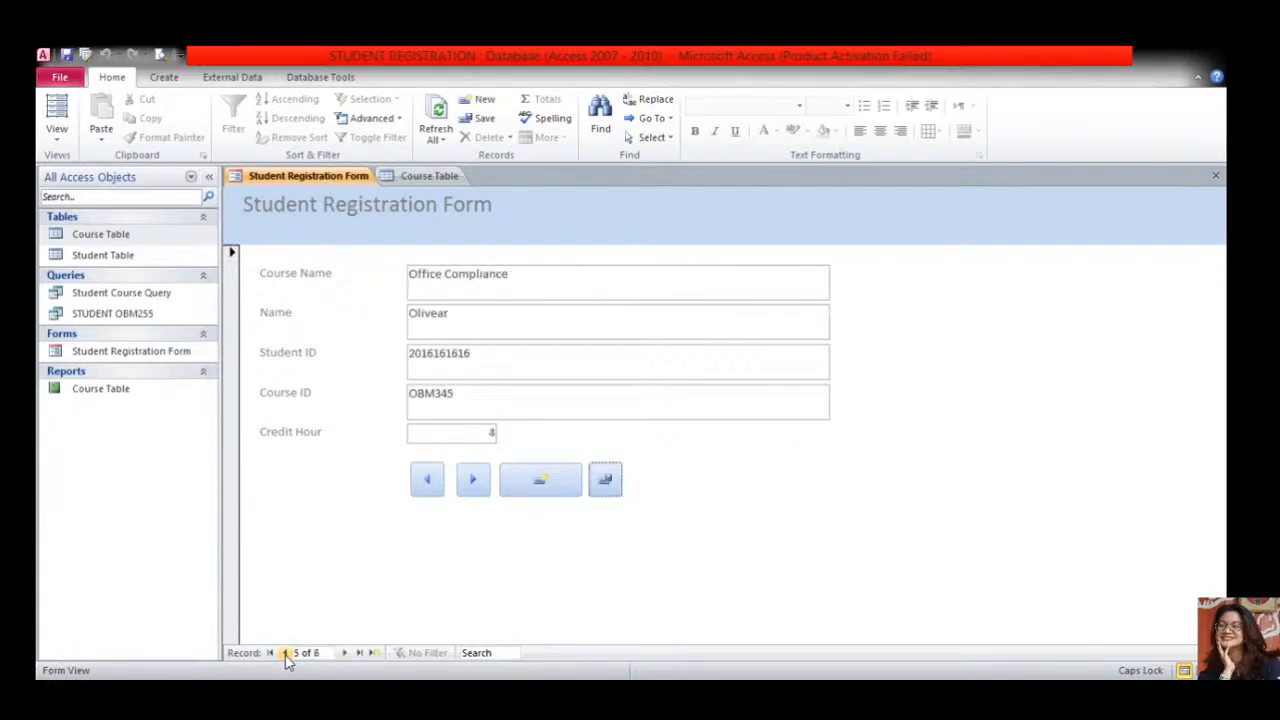
{"action": "left_click", "coordinate": [345, 652]}
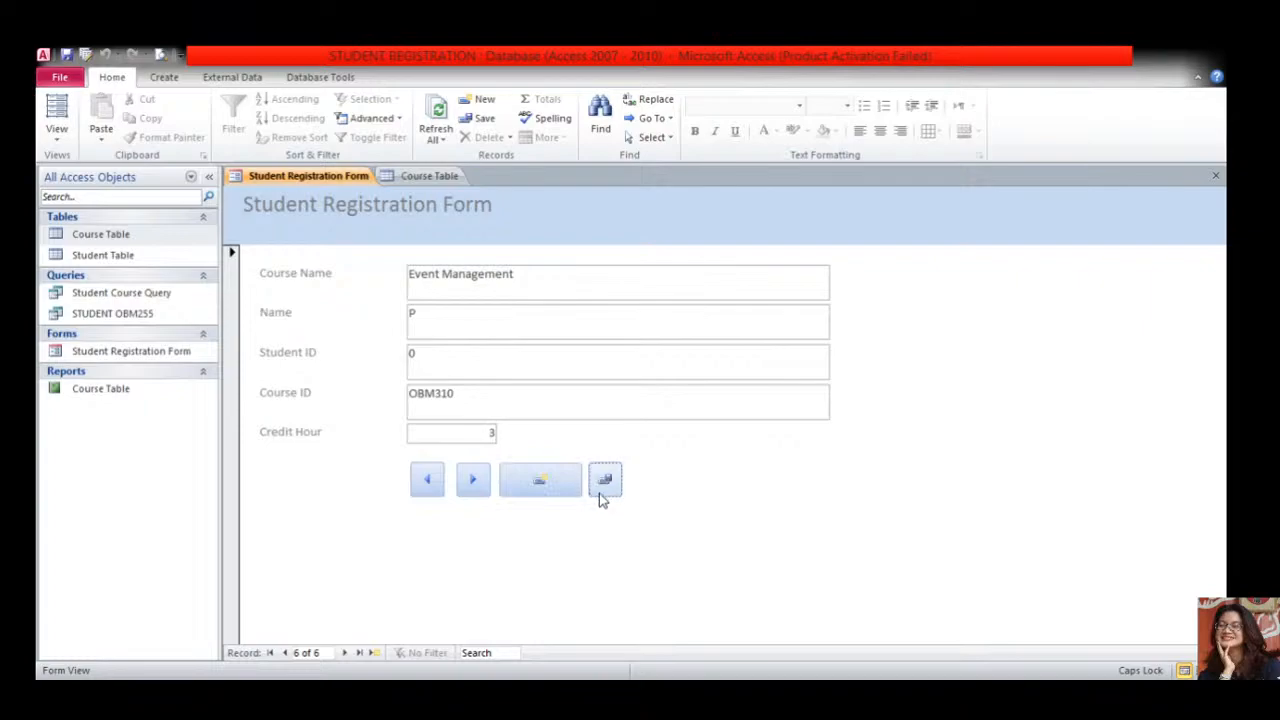
- Verify student ID 0, name P, is linked under OBM310 in the Course Table, then close it
{"action": "left_click", "coordinate": [165, 79]}
{"action": "left_click", "coordinate": [216, 79]}
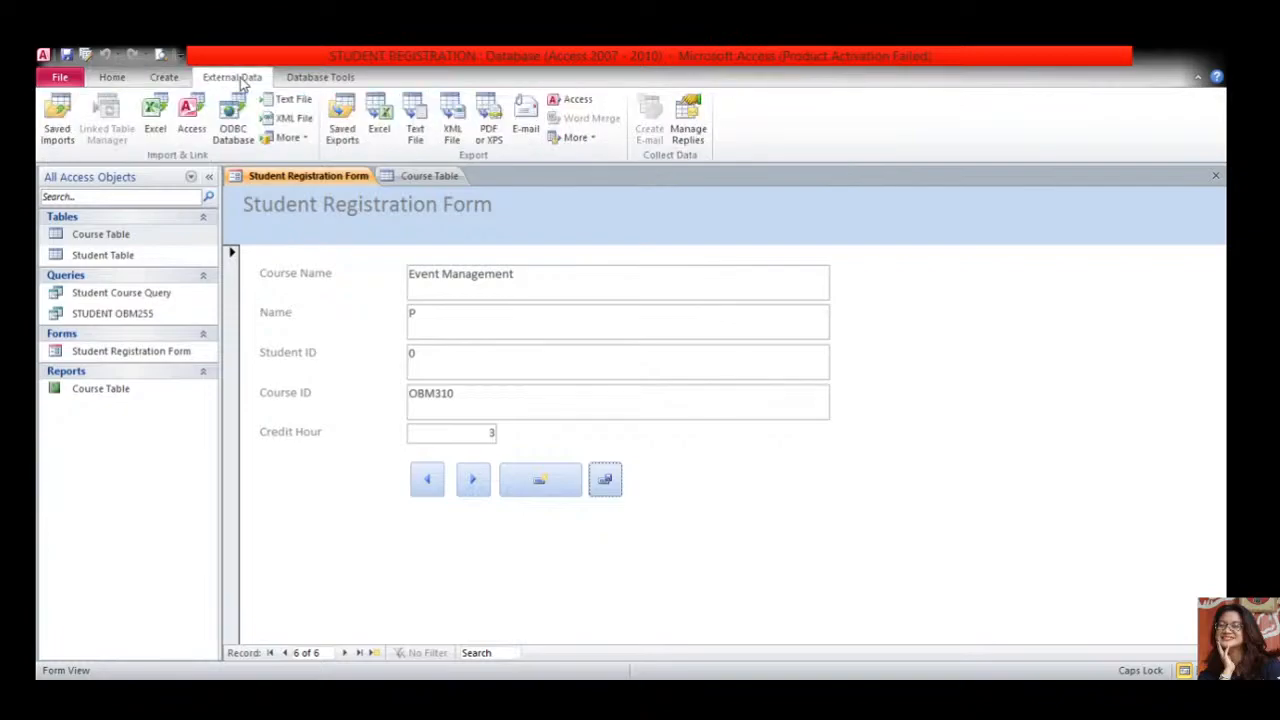
{"action": "left_click", "coordinate": [168, 80]}
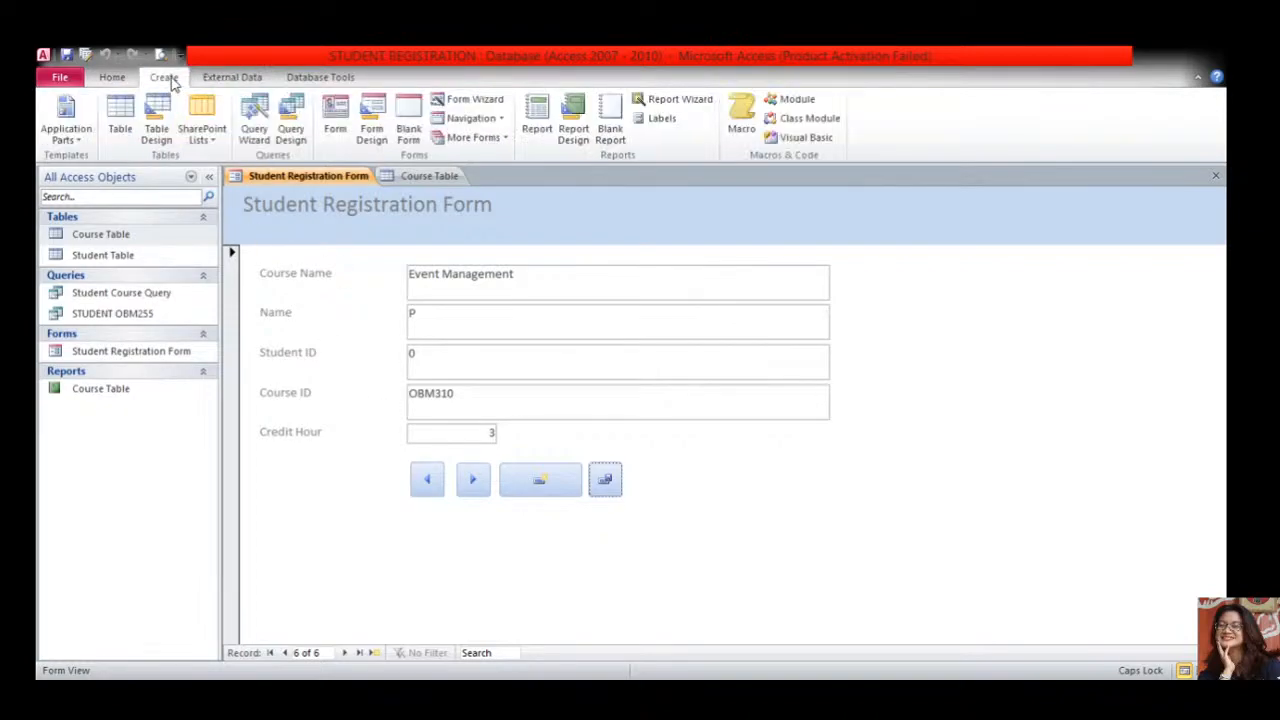
{"action": "left_click", "coordinate": [112, 79]}
{"action": "left_click", "coordinate": [164, 79]}
{"action": "left_click", "coordinate": [228, 82]}
{"action": "left_click", "coordinate": [312, 79]}
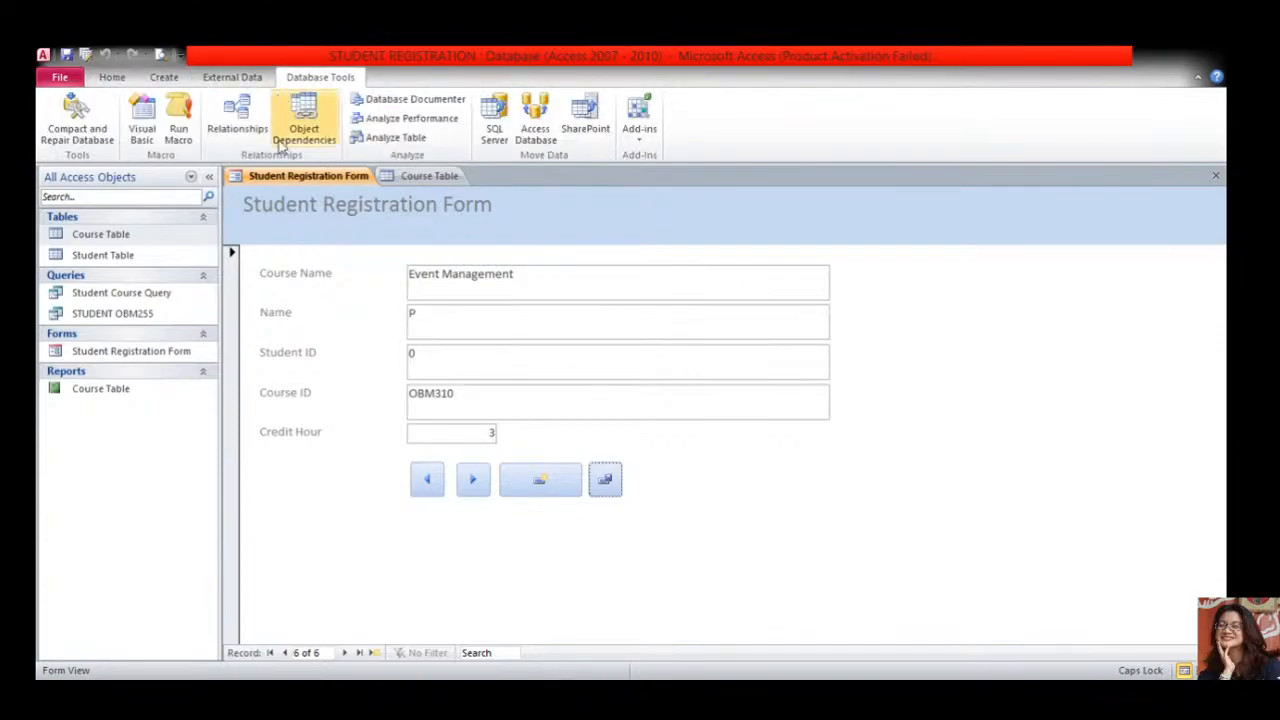
{"action": "scroll", "coordinate": [166, 77], "scroll_direction": "up", "scroll_amount": 2}
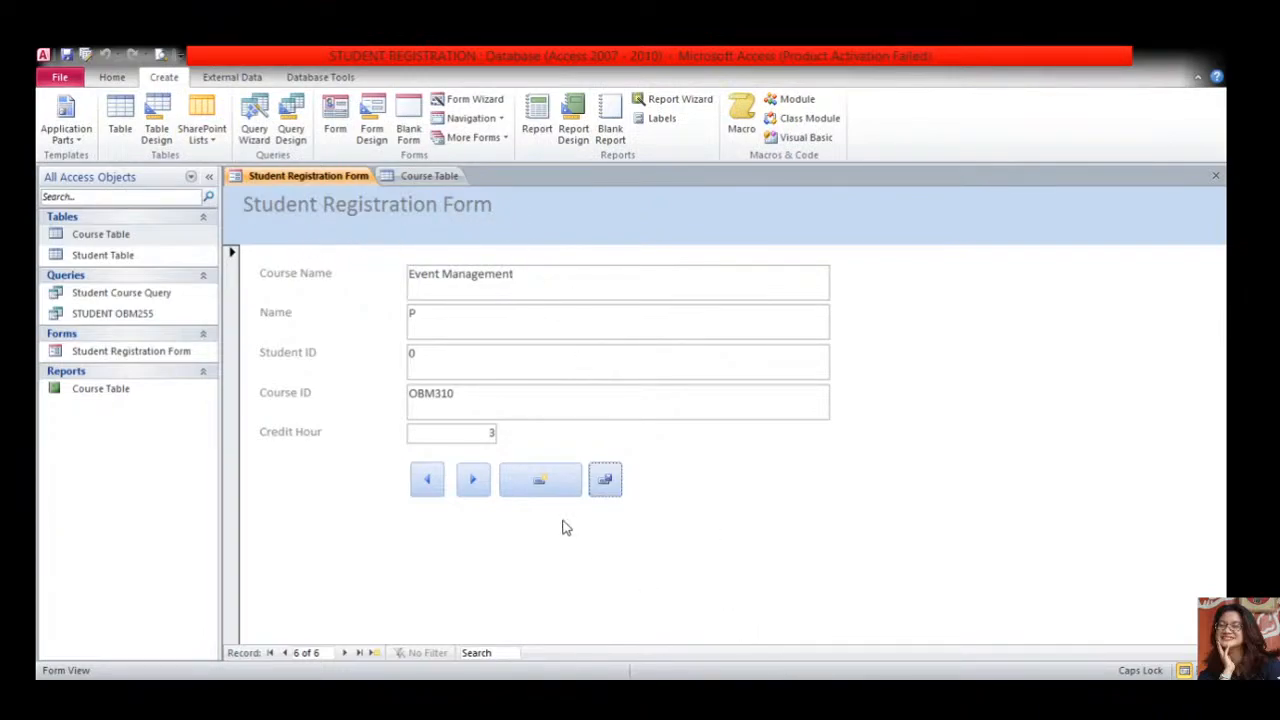
{"action": "left_click", "coordinate": [415, 176]}
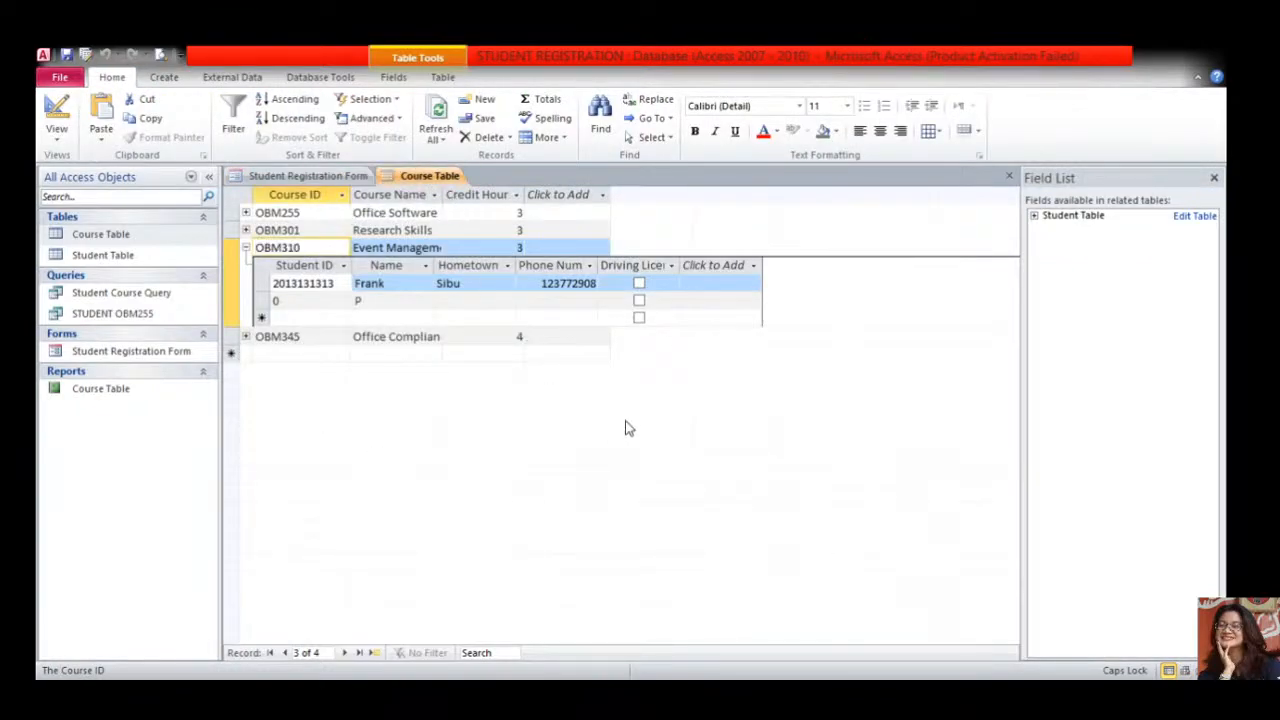
{"action": "key", "text": "ctrl+w"}
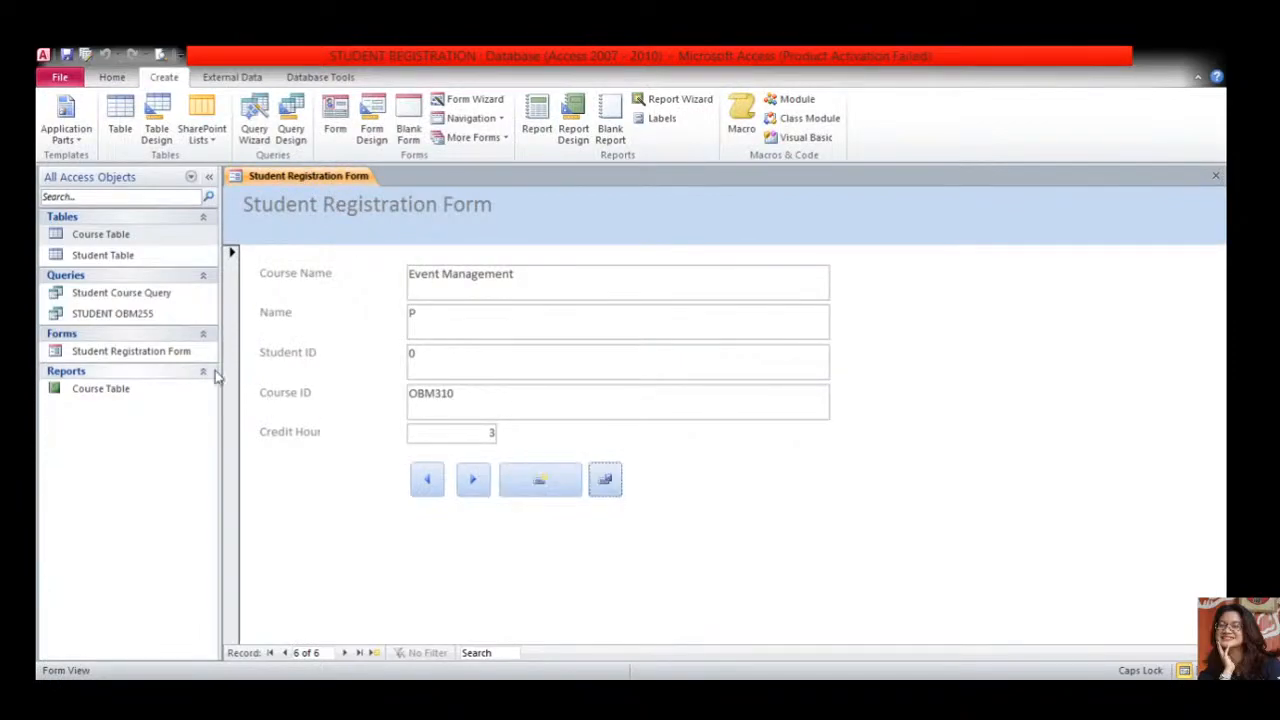
- Bring the Student Registration Form to the front and switch it to Design View
{"action": "double_click", "coordinate": [174, 352]}
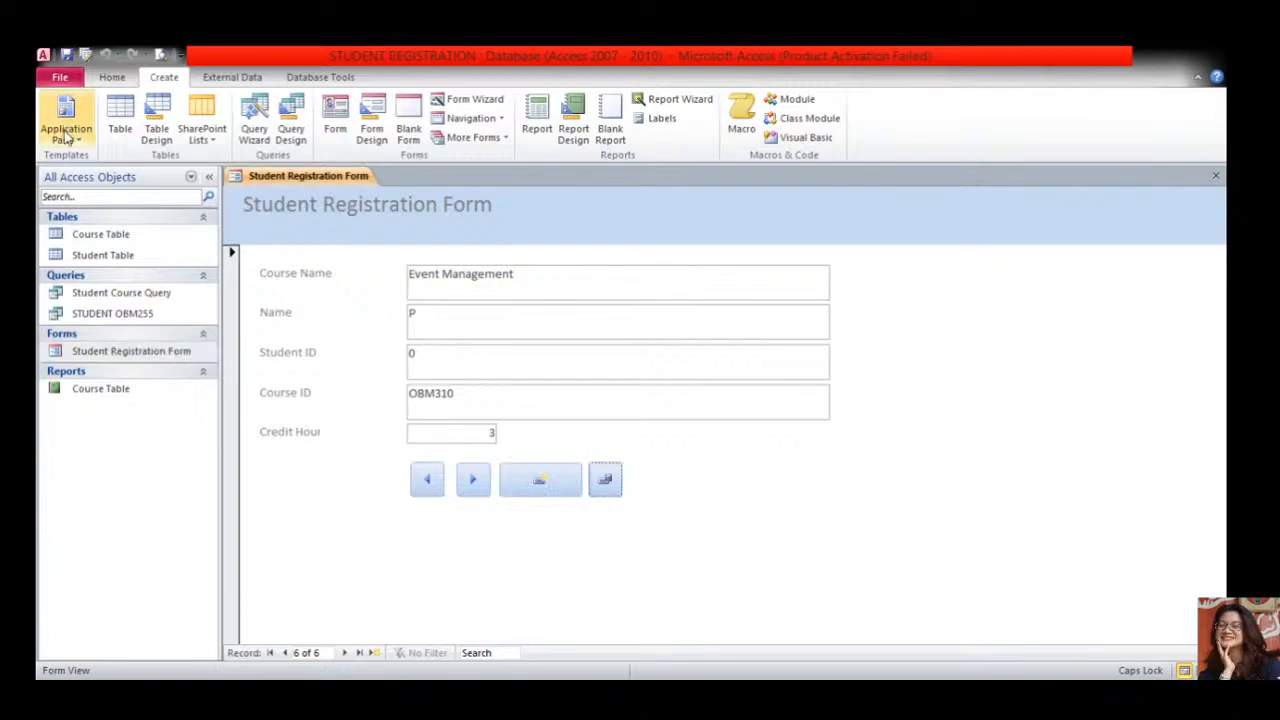
{"action": "left_click", "coordinate": [112, 78]}
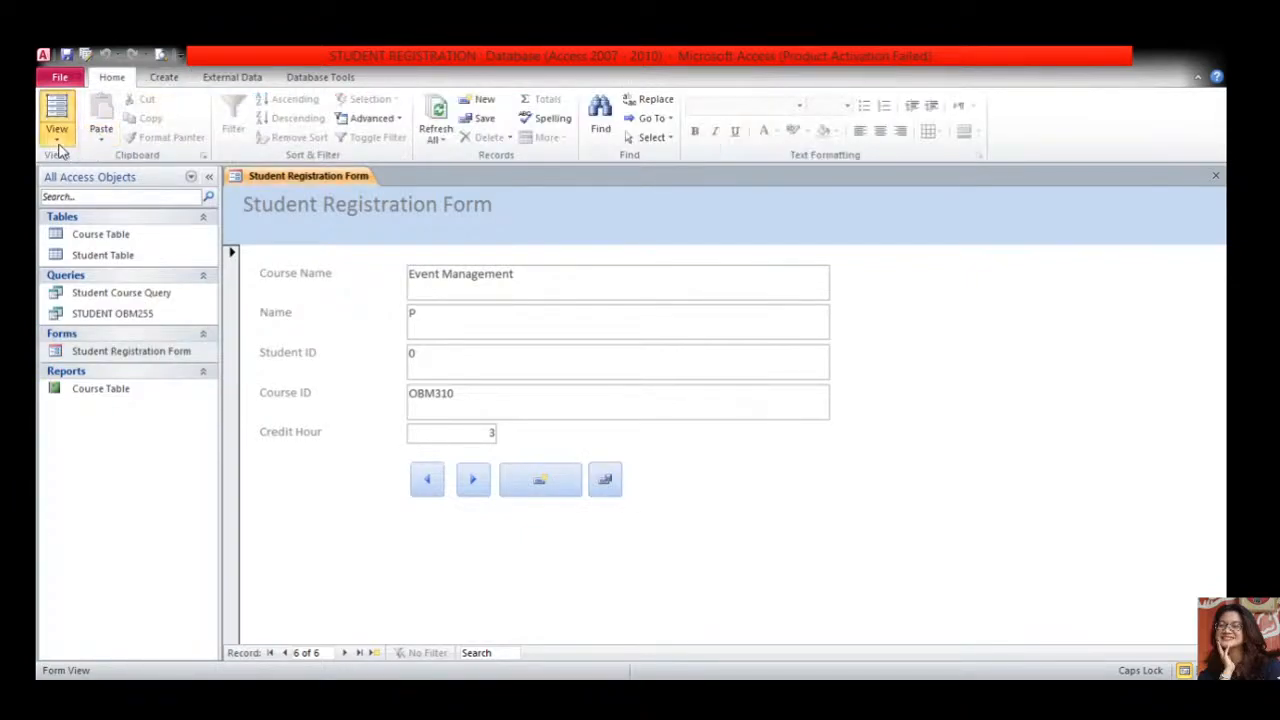
{"action": "left_click", "coordinate": [70, 258]}
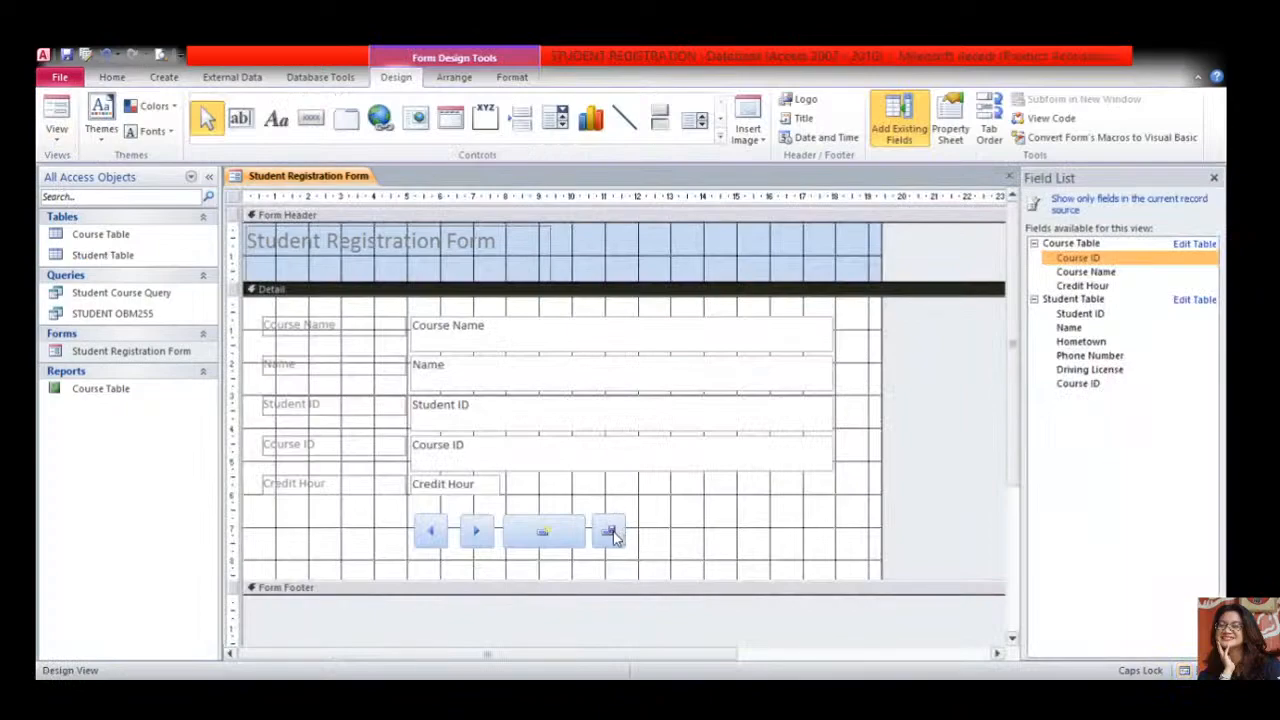
{"action": "left_click", "coordinate": [613, 534]}
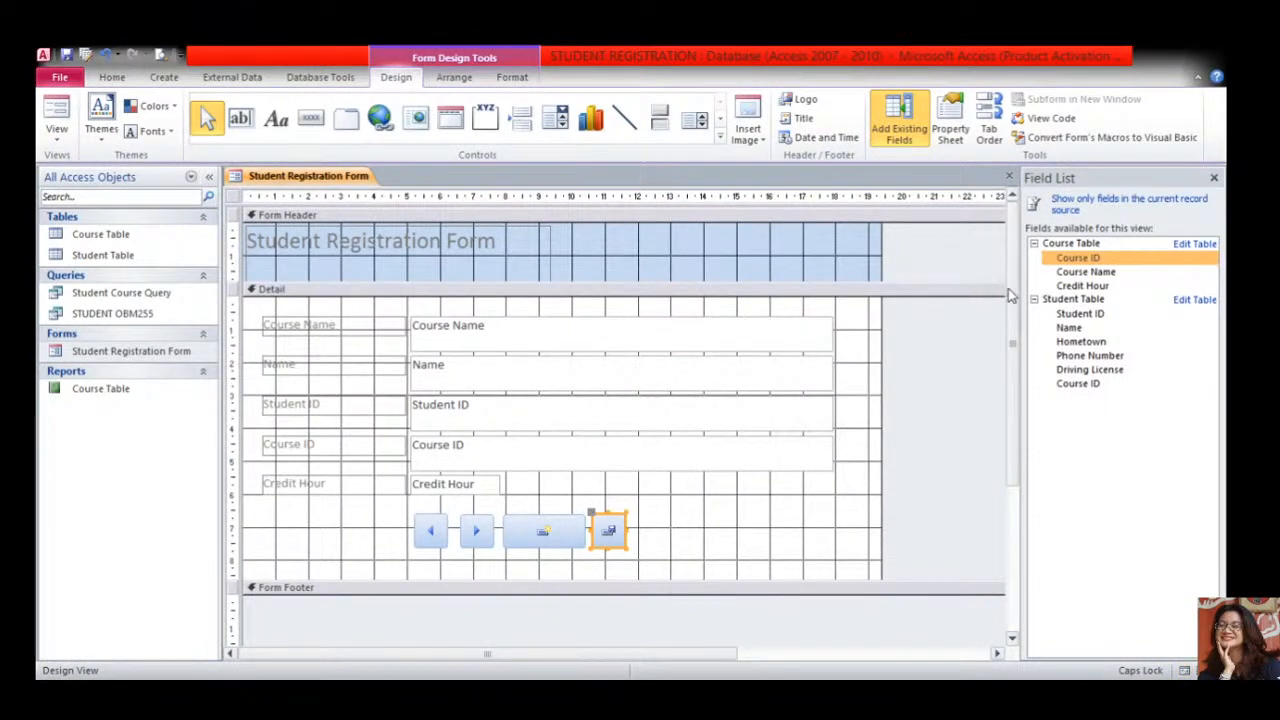
- Add a trial Command17 button to the form, then delete it
{"action": "left_click", "coordinate": [318, 121]}
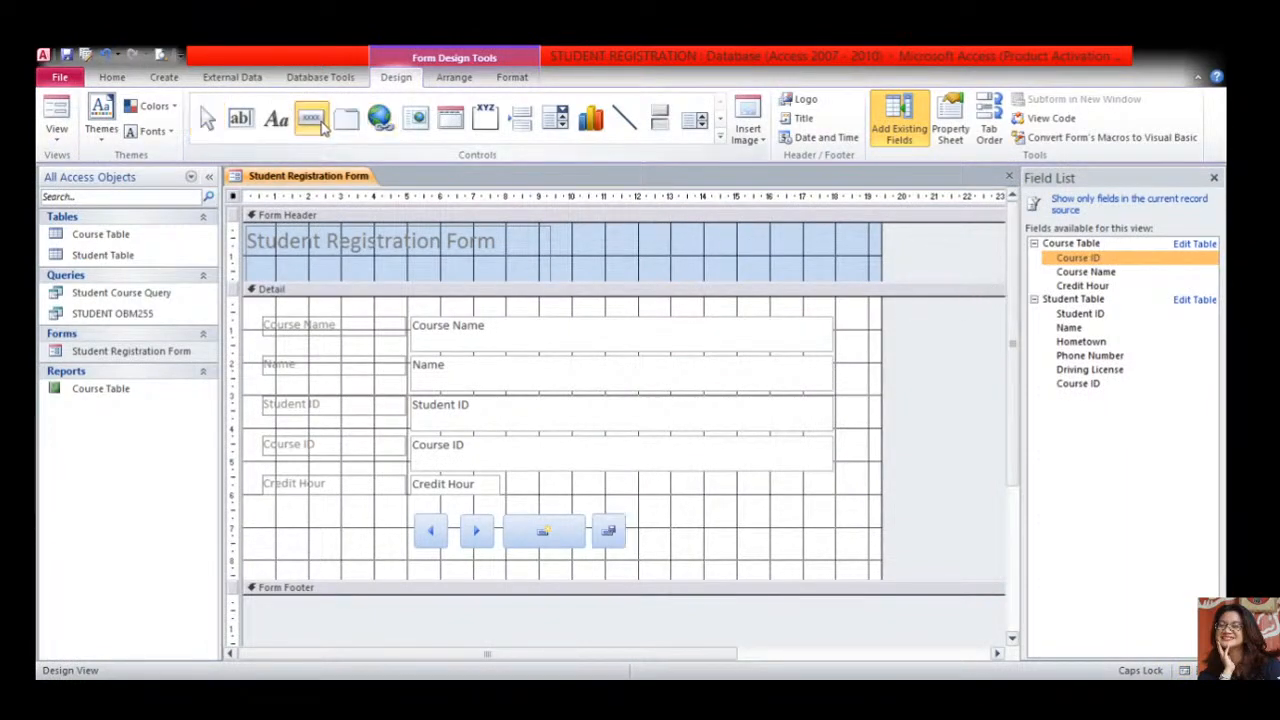
{"action": "left_click", "coordinate": [666, 489]}
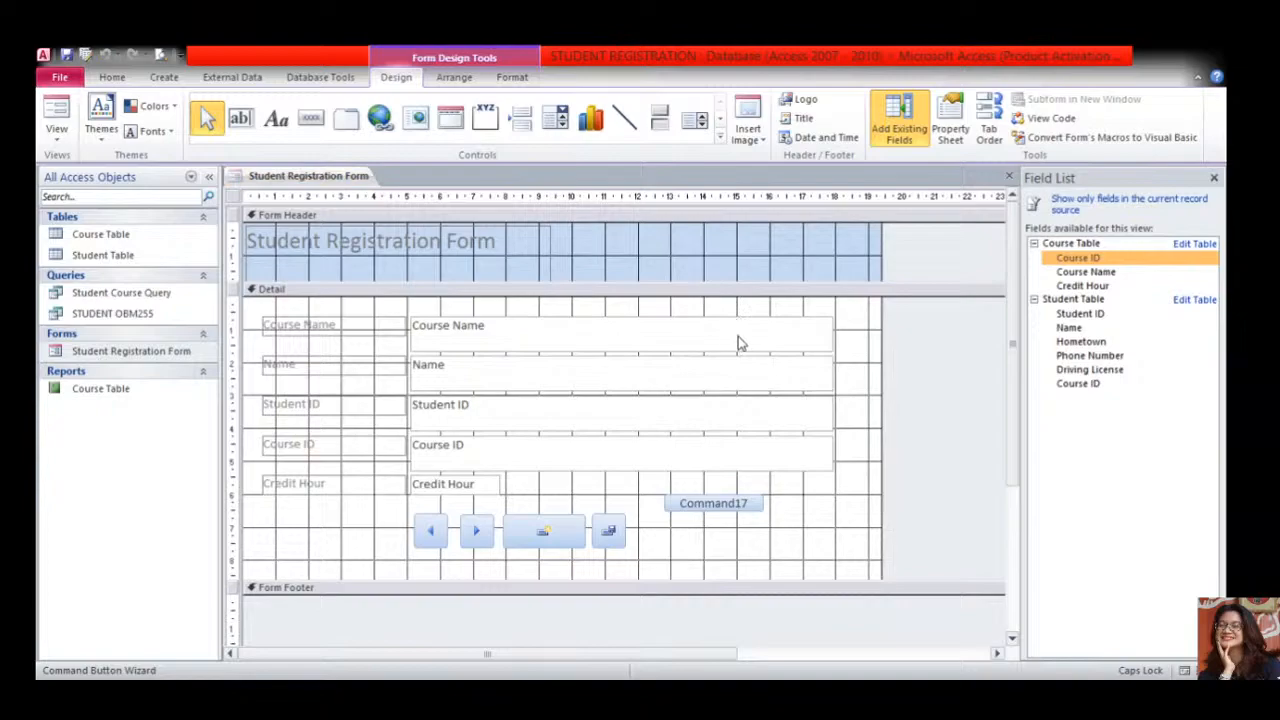
{"action": "left_click", "coordinate": [670, 495]}
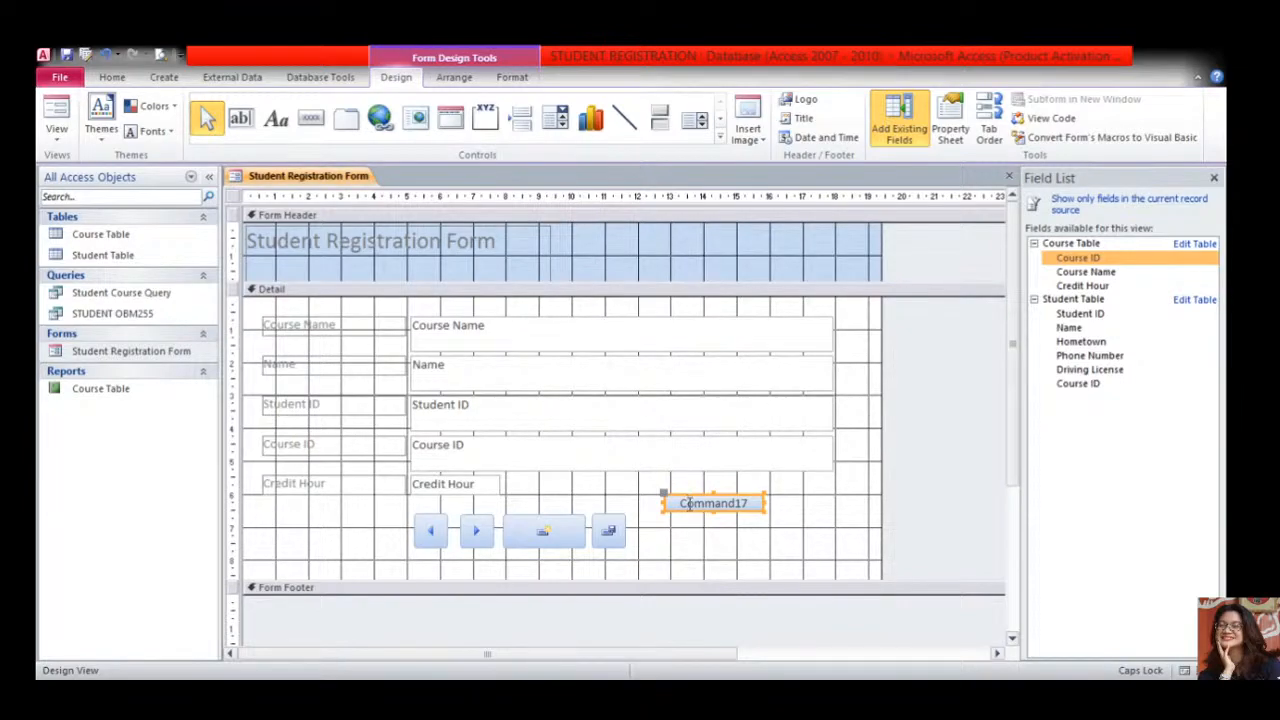
{"action": "key", "text": "Delete"}
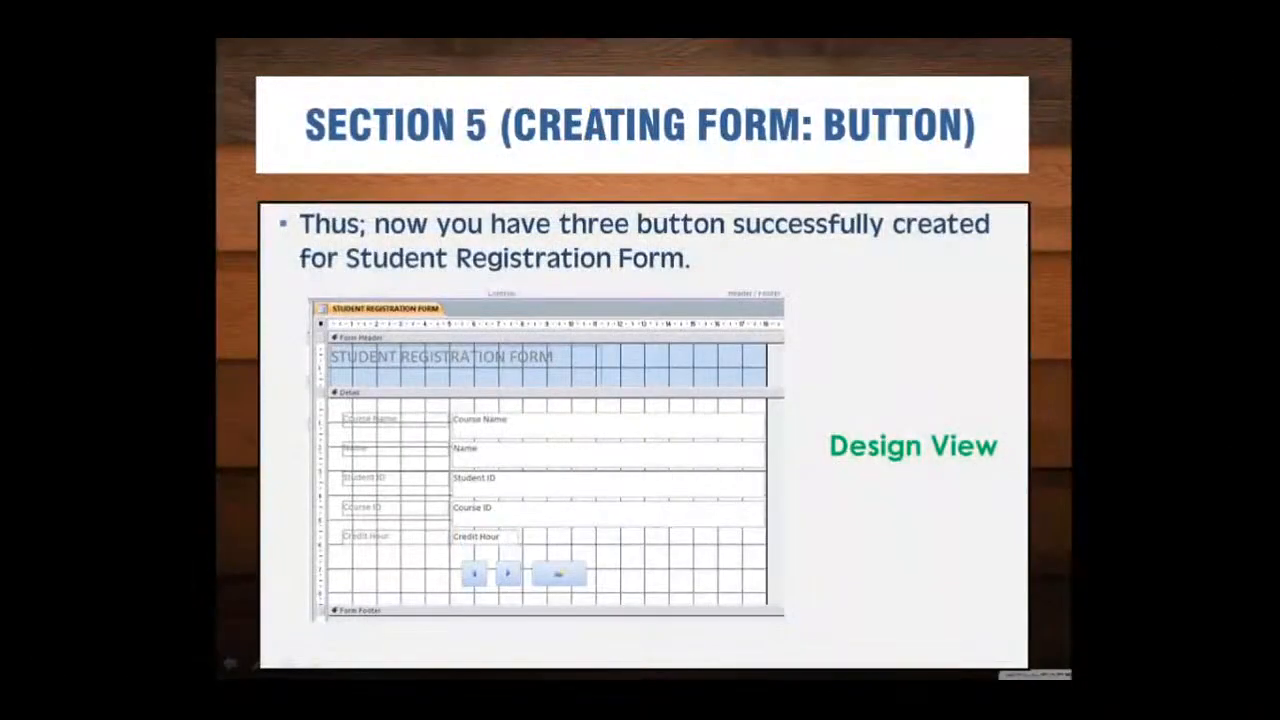
- Advance to the Section 5 slide on testing previous, next and add-record buttons in Form View
{"action": "left_click", "coordinate": [433, 380]}
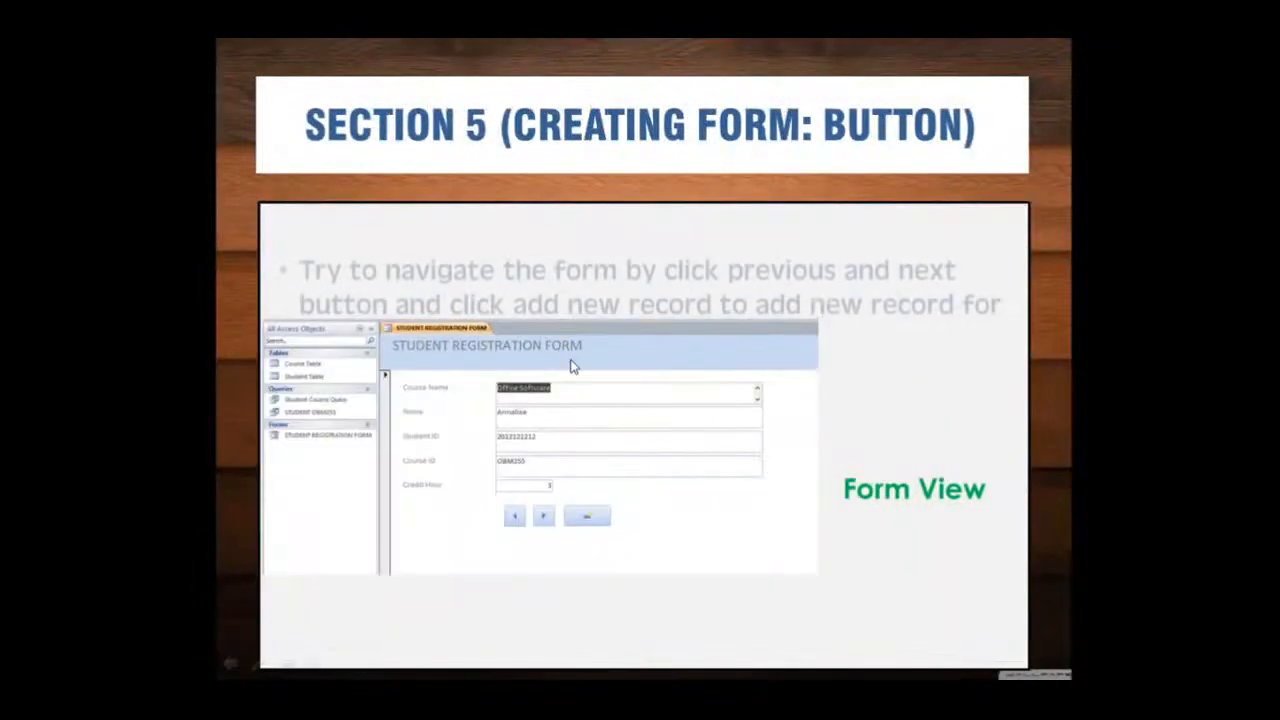
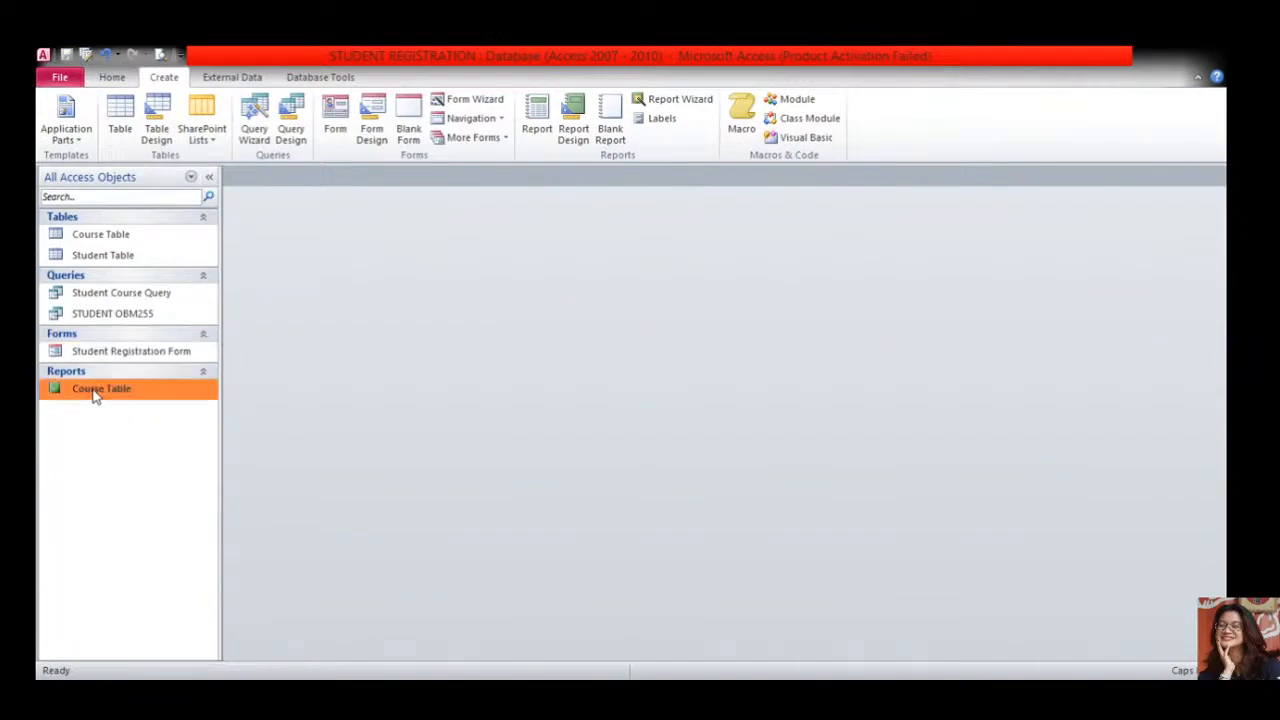
- Check the Course Table report, then build COURSE TABLE NEW with the Report Wizard, grouped by course name
{"action": "double_click", "coordinate": [100, 400]}
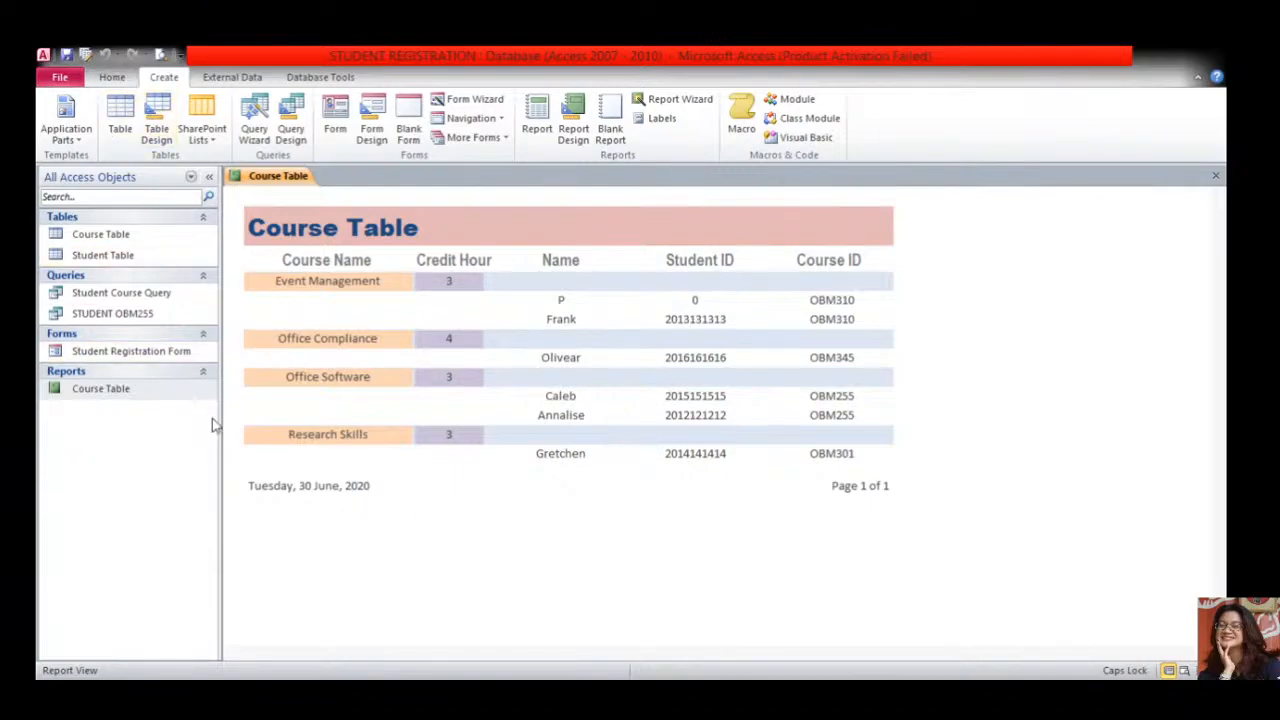
{"action": "left_click", "coordinate": [281, 209]}
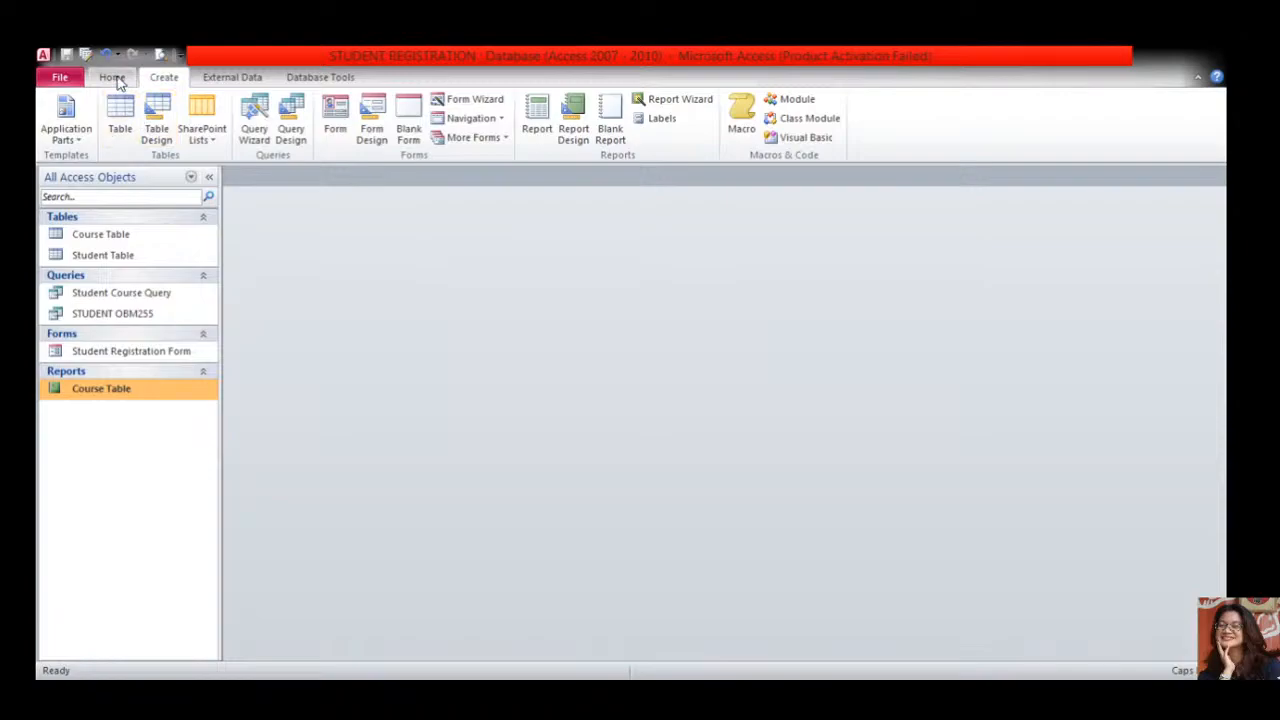
{"action": "left_click", "coordinate": [118, 81]}
{"action": "left_click", "coordinate": [157, 80]}
{"action": "left_click", "coordinate": [697, 108]}
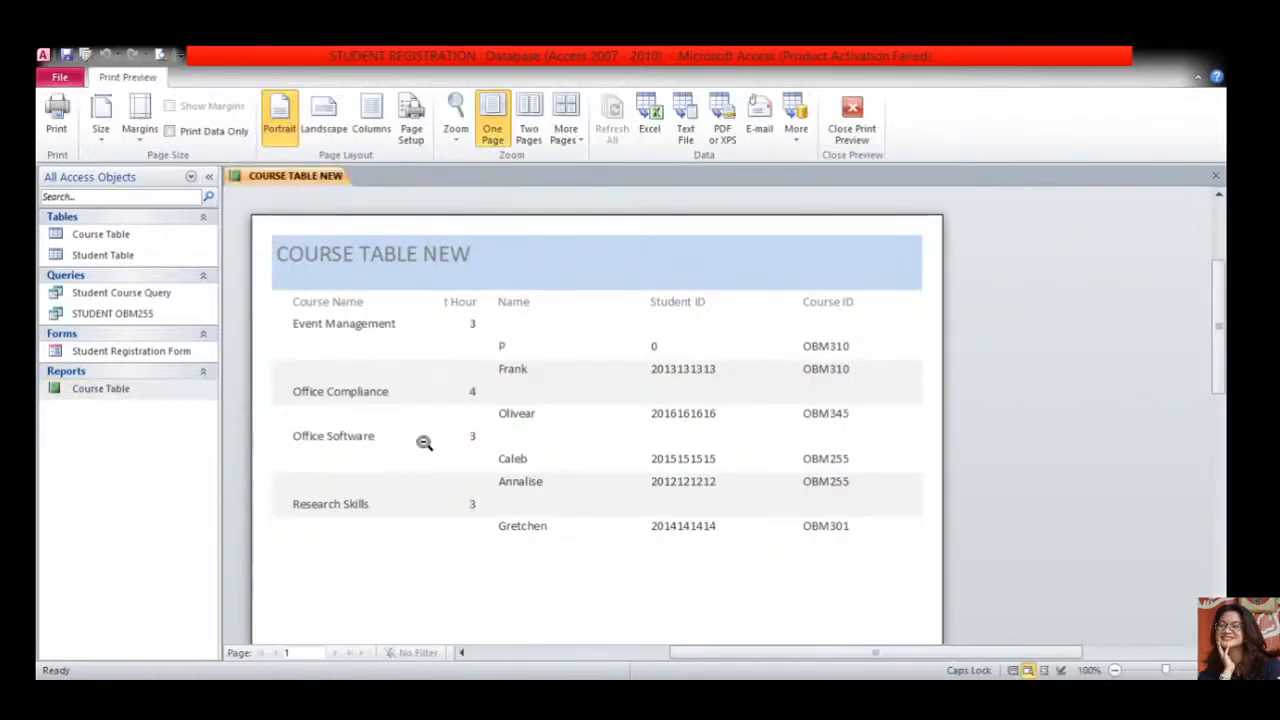
- Zoom the COURSE TABLE NEW preview out and back in, scroll across it, and select it in the navigation pane
{"action": "left_click", "coordinate": [490, 328]}
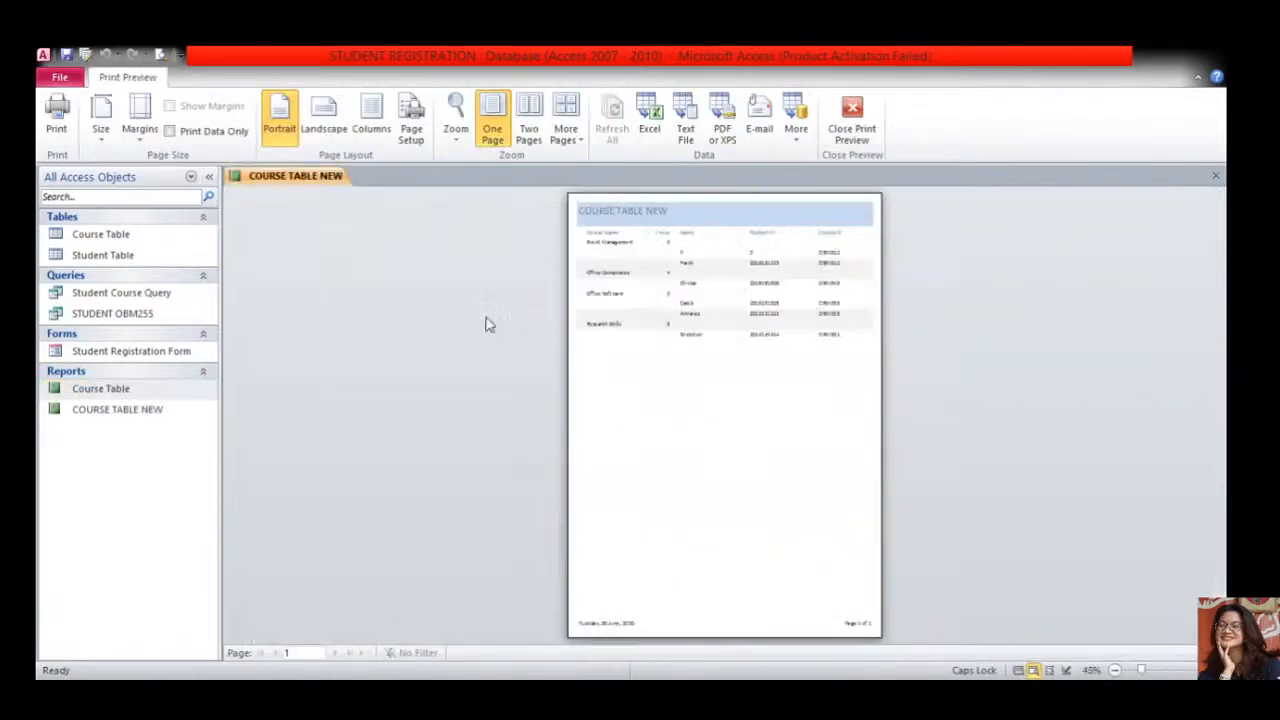
{"action": "left_click", "coordinate": [644, 298]}
{"action": "scroll", "coordinate": [829, 377], "scroll_direction": "up", "scroll_amount": 3}
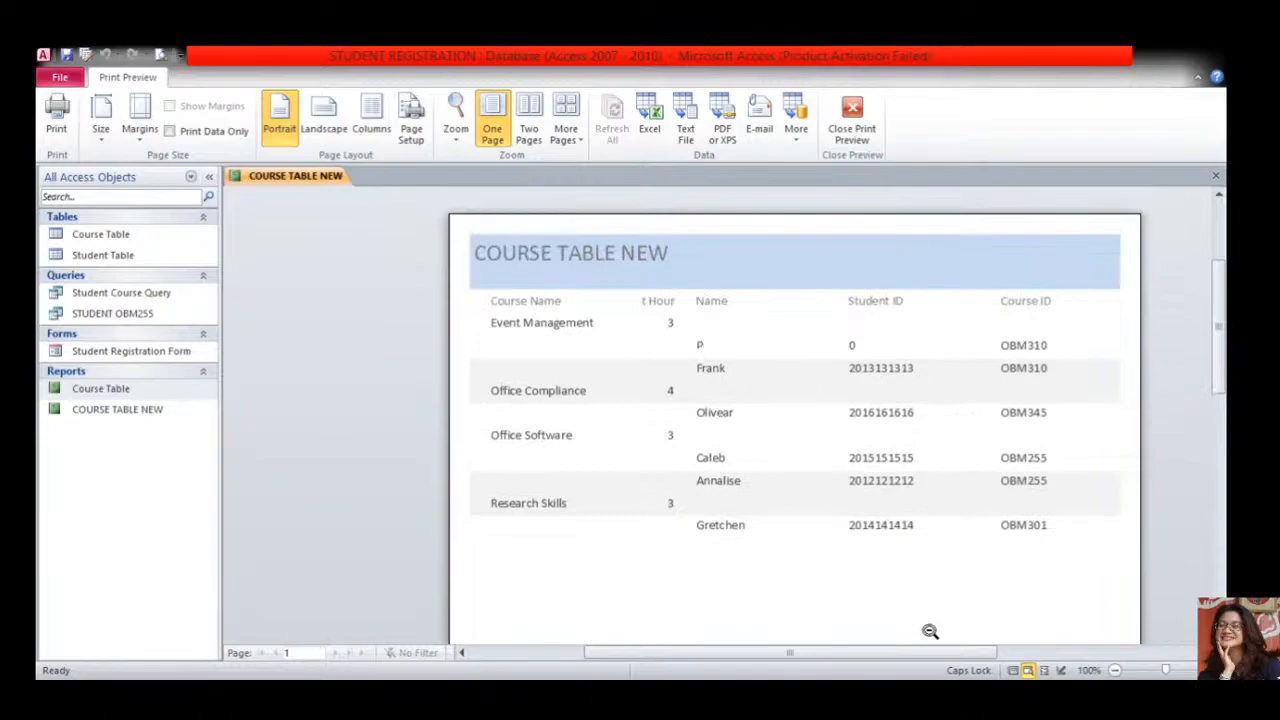
{"action": "left_click_drag", "start_coordinate": [921, 652], "coordinate": [993, 648]}
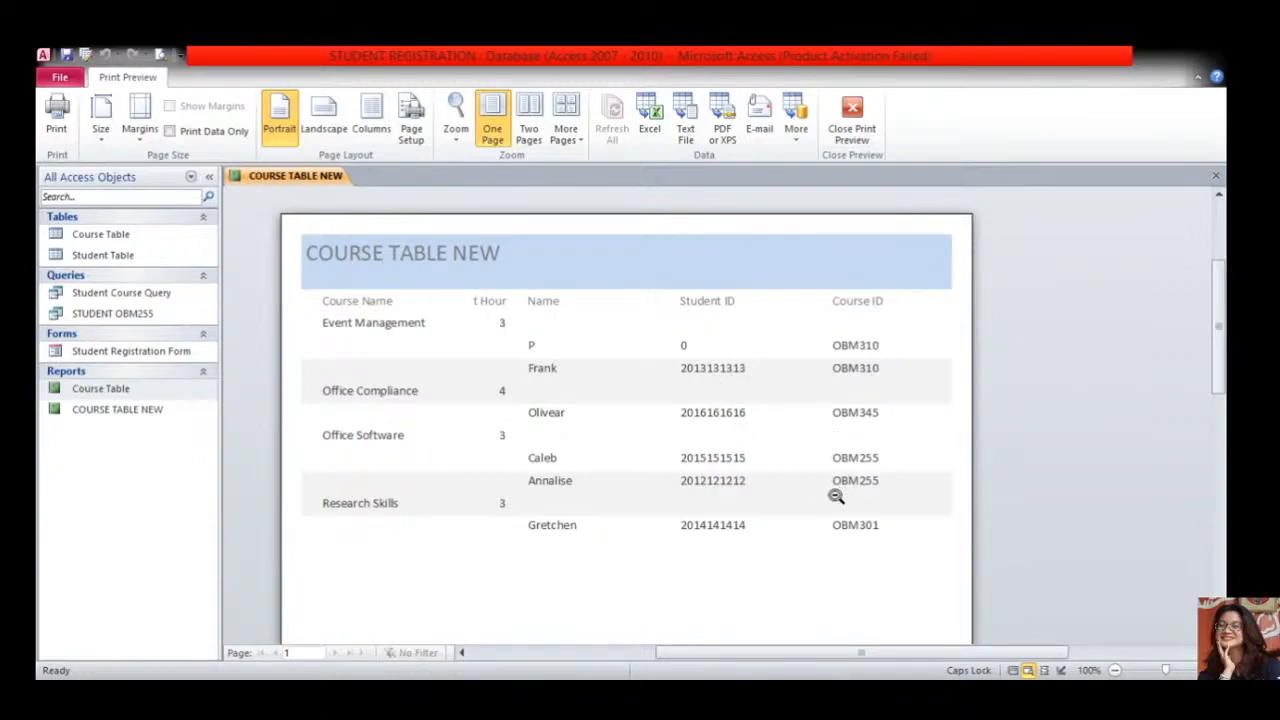
{"action": "left_click", "coordinate": [165, 418]}
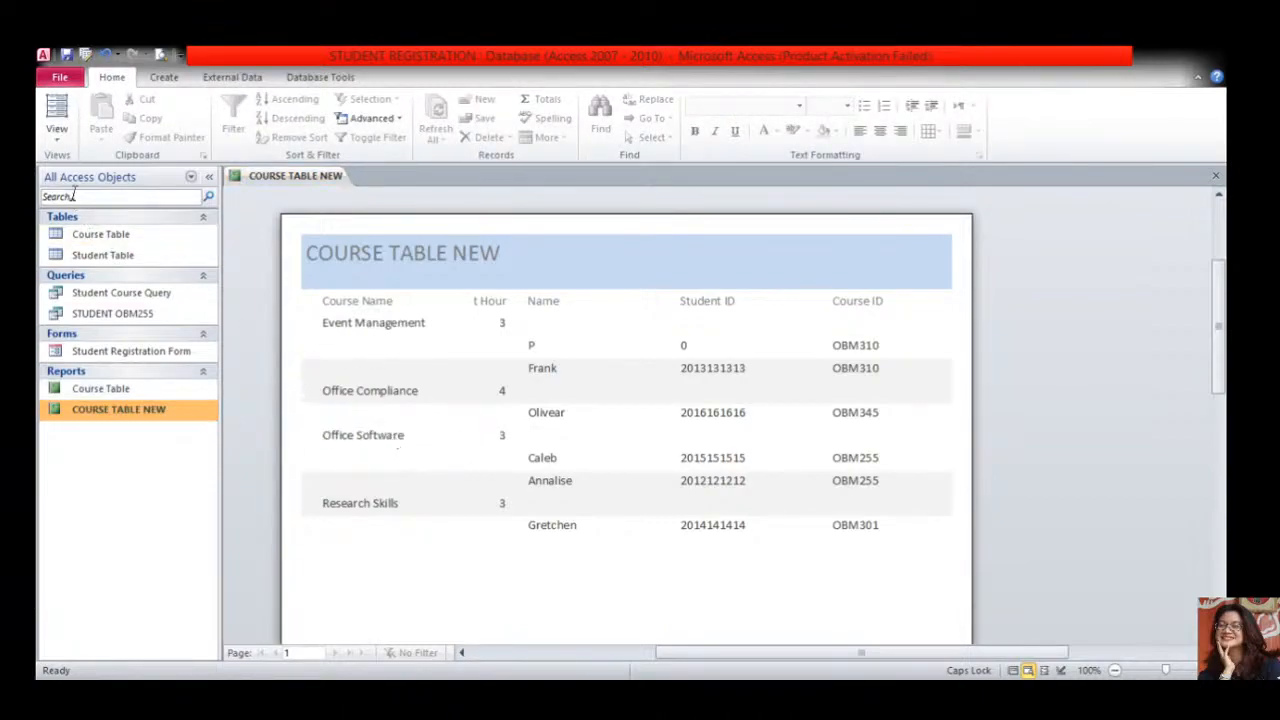
- In Layout View, centre the Course Name header, narrow its column, and centre the Credit Hour header and values
{"action": "left_click", "coordinate": [58, 143]}
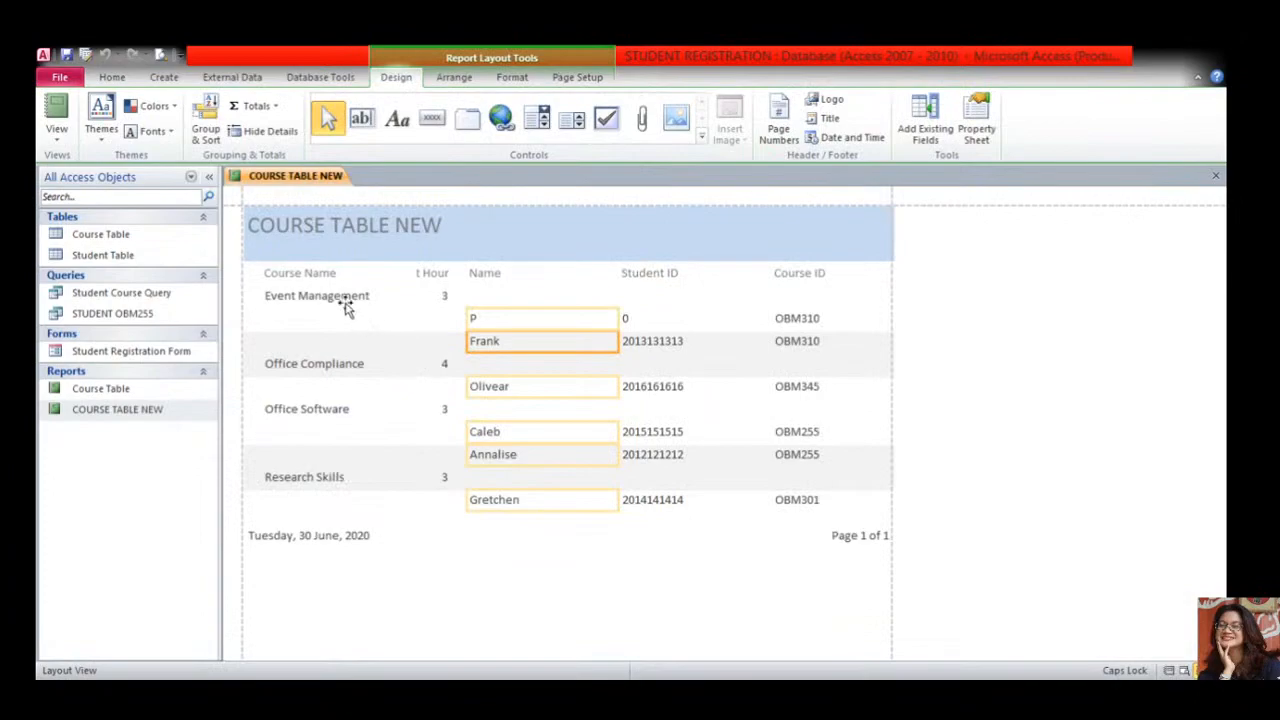
{"action": "left_click", "coordinate": [428, 273]}
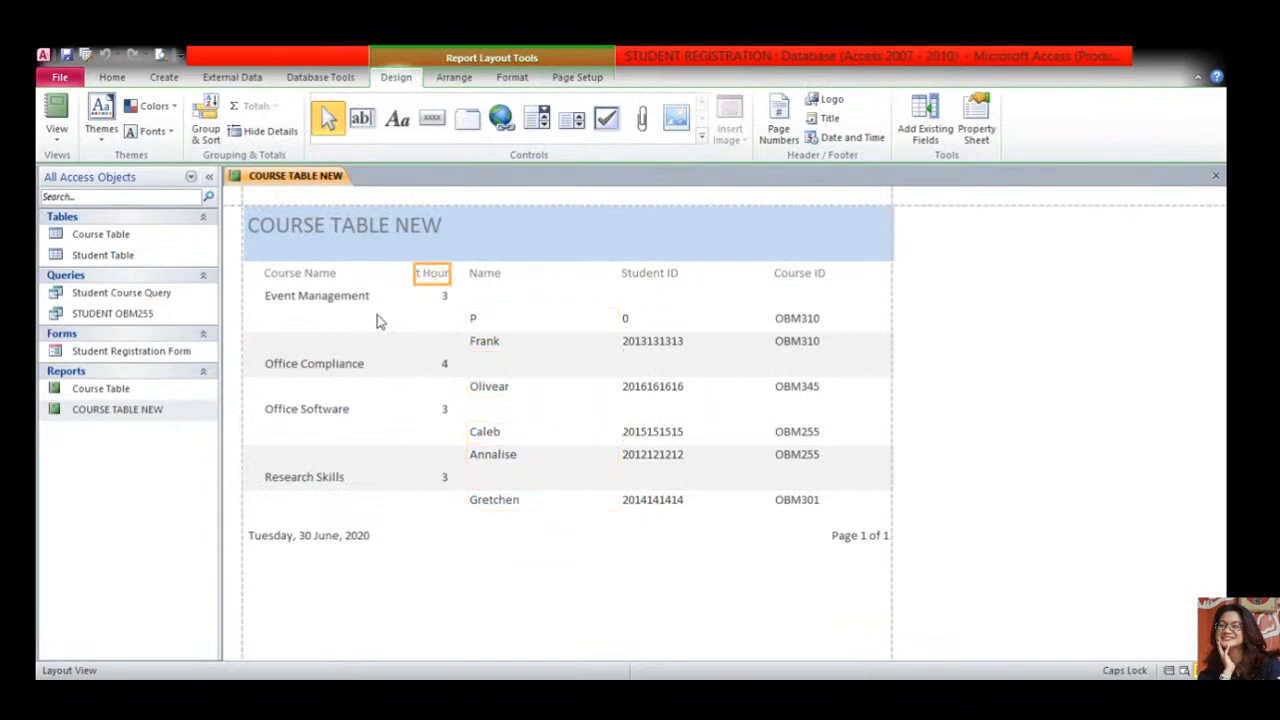
{"action": "left_click", "coordinate": [313, 275]}
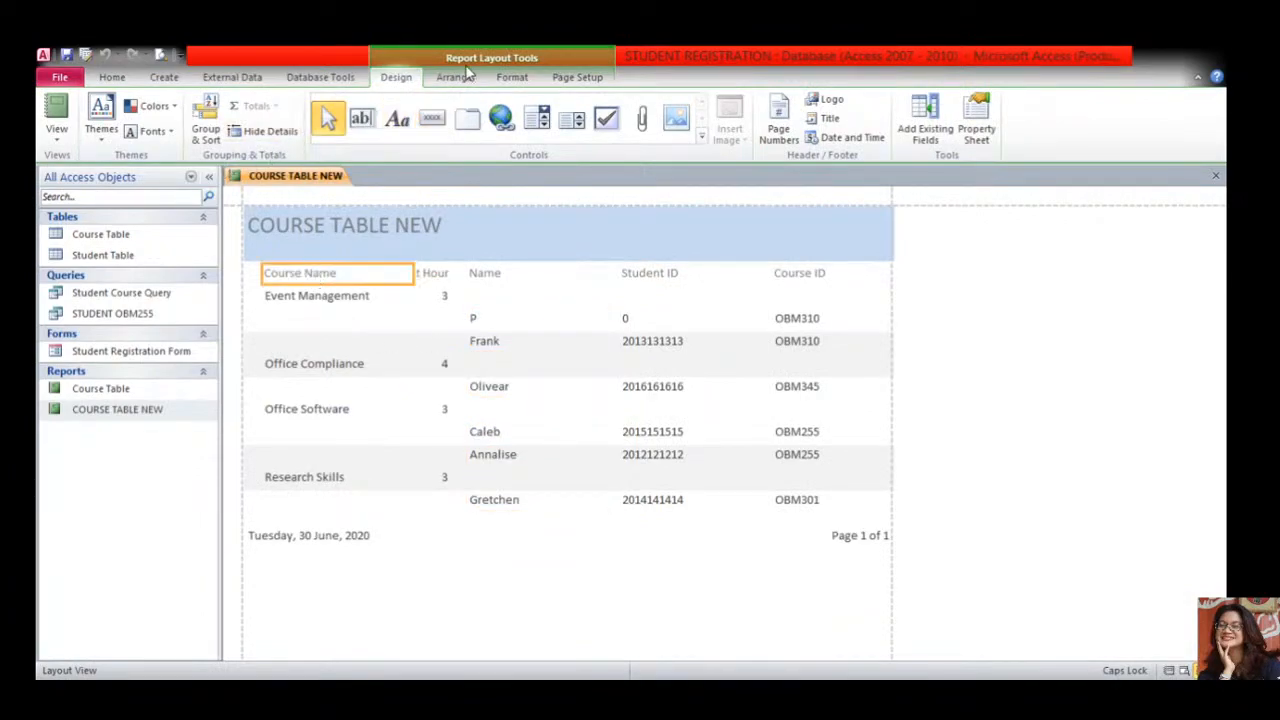
{"action": "left_click", "coordinate": [513, 78]}
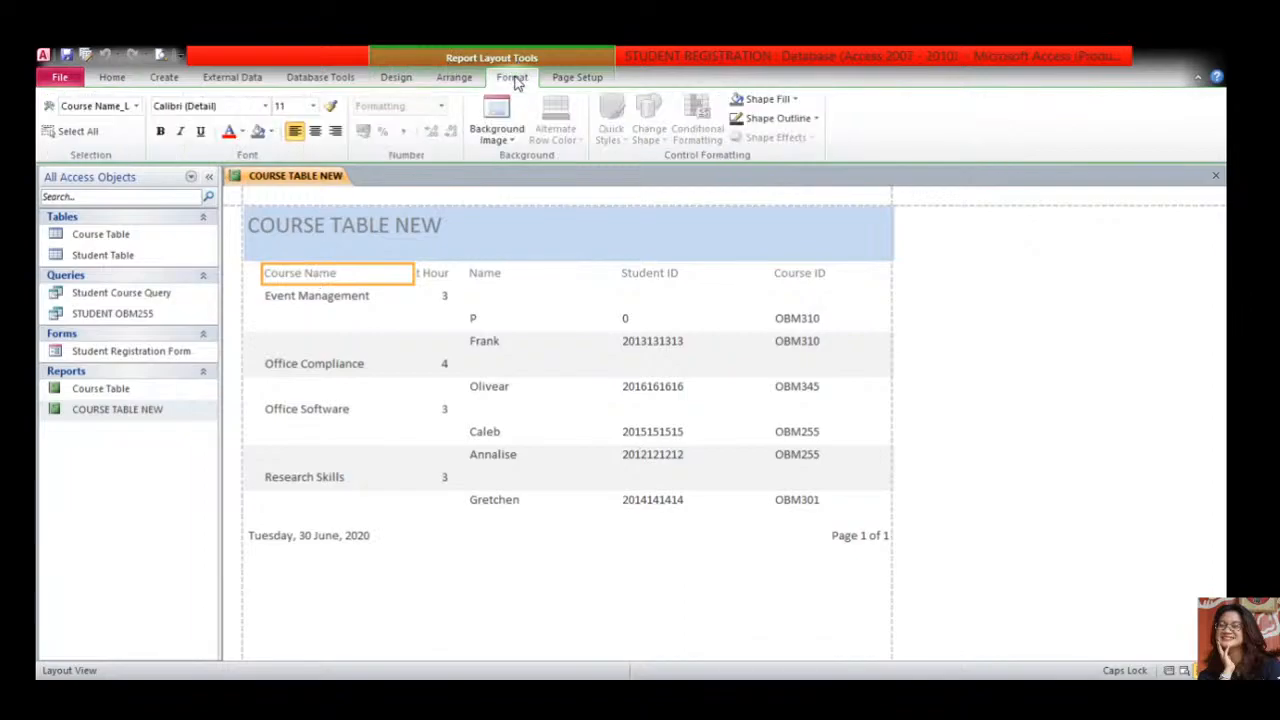
{"action": "left_click", "coordinate": [315, 131]}
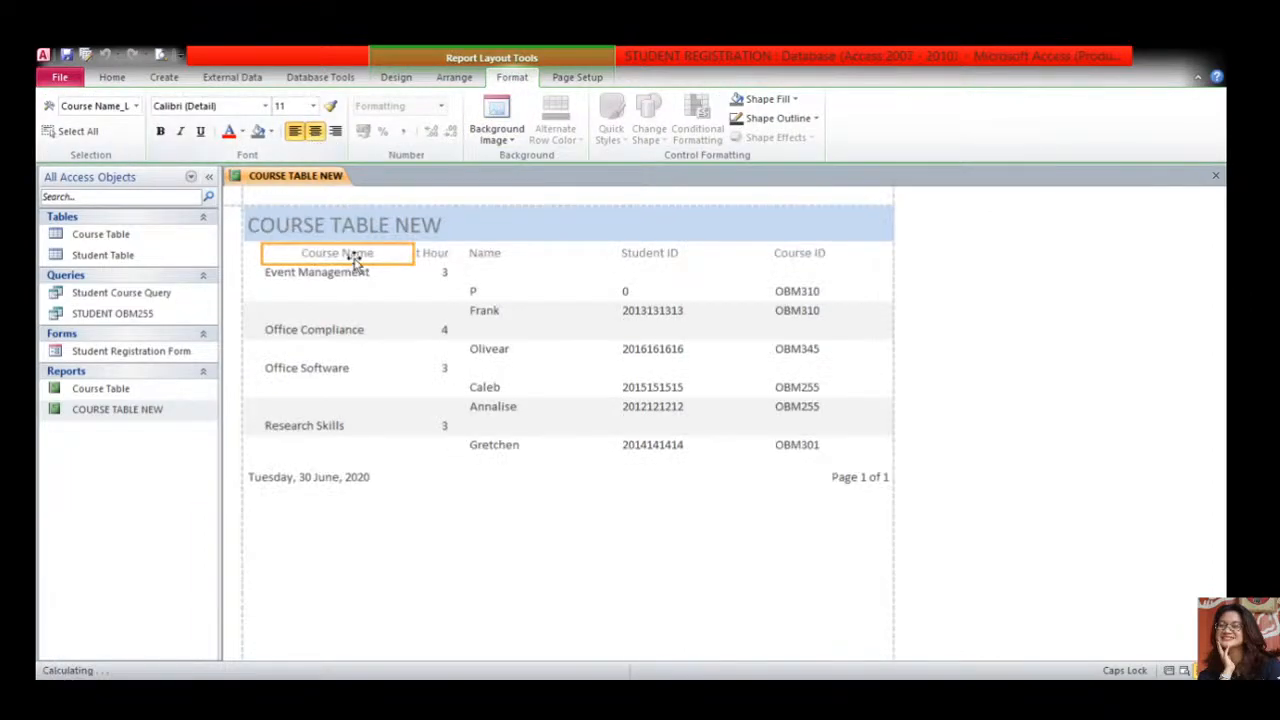
{"action": "left_click", "coordinate": [440, 255]}
{"action": "left_click", "coordinate": [382, 255]}
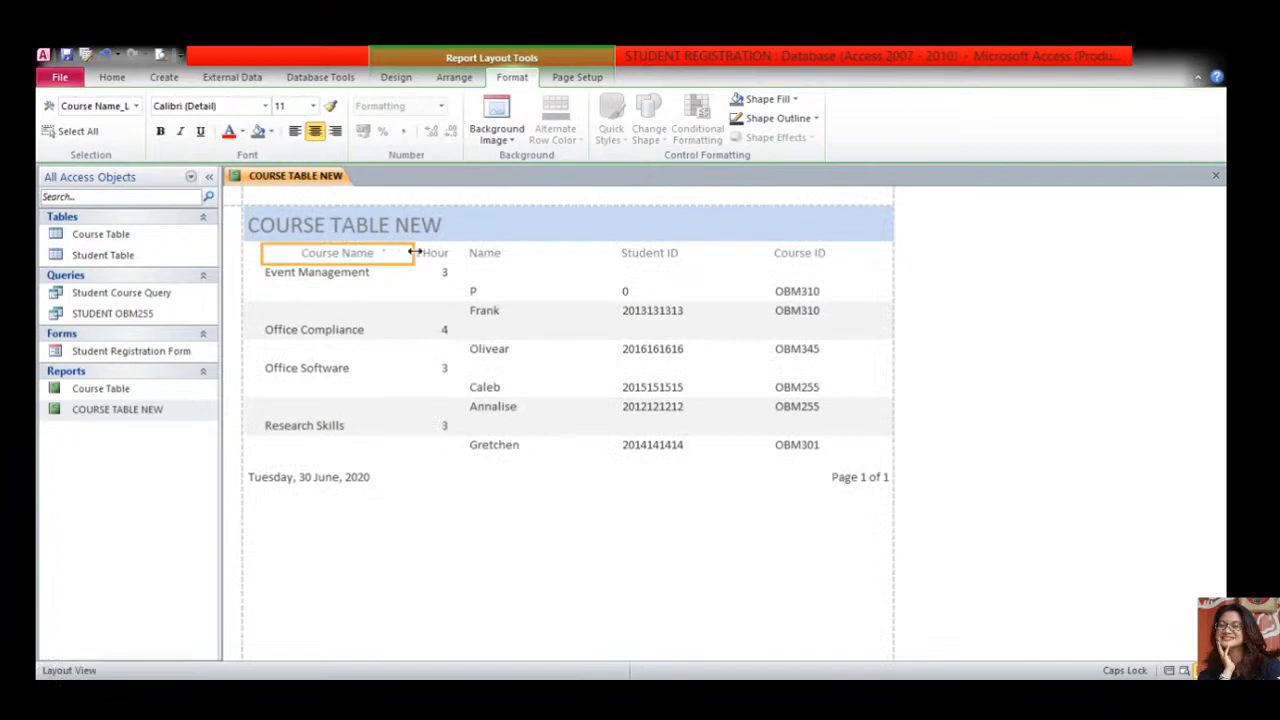
{"action": "left_click_drag", "start_coordinate": [413, 252], "coordinate": [467, 254]}
{"action": "left_click", "coordinate": [424, 254]}
{"action": "left_click", "coordinate": [430, 272]}
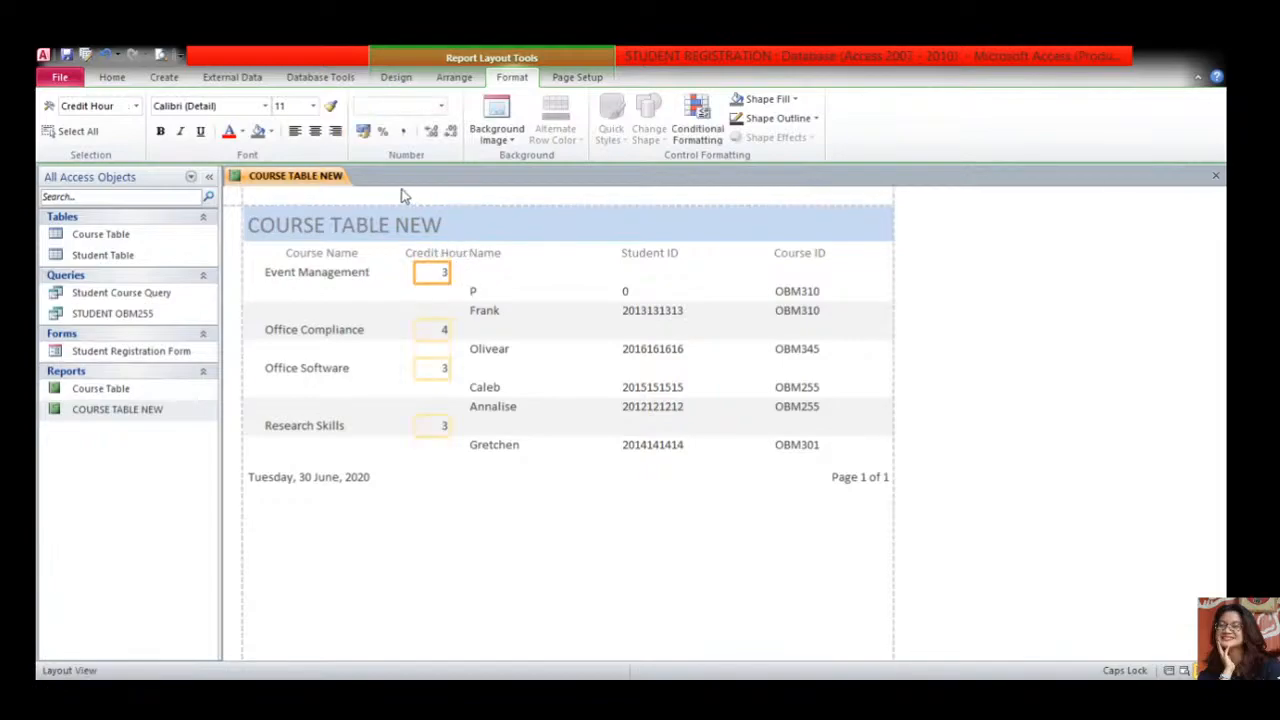
{"action": "left_click", "coordinate": [315, 131]}
{"action": "left_click", "coordinate": [425, 254]}
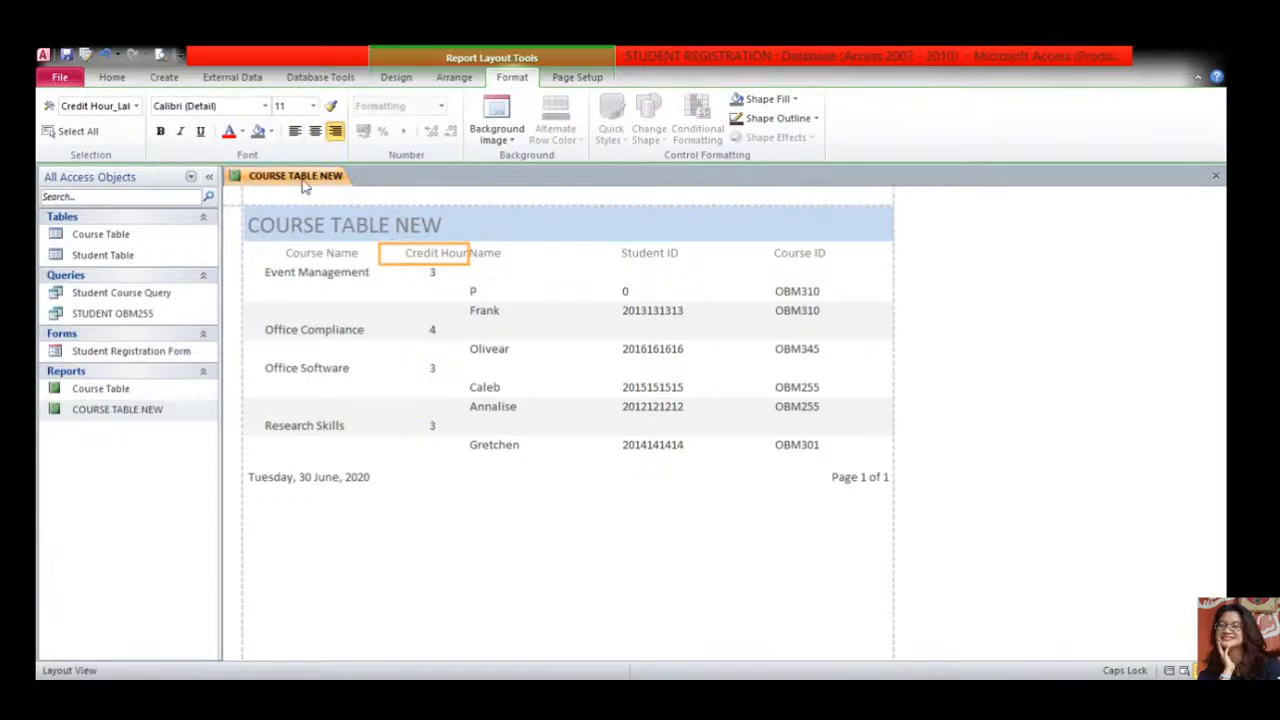
{"action": "left_click", "coordinate": [315, 131]}
- Centre the Name header and values, and resize the Name header so the text sits centred
{"action": "left_click", "coordinate": [497, 254]}
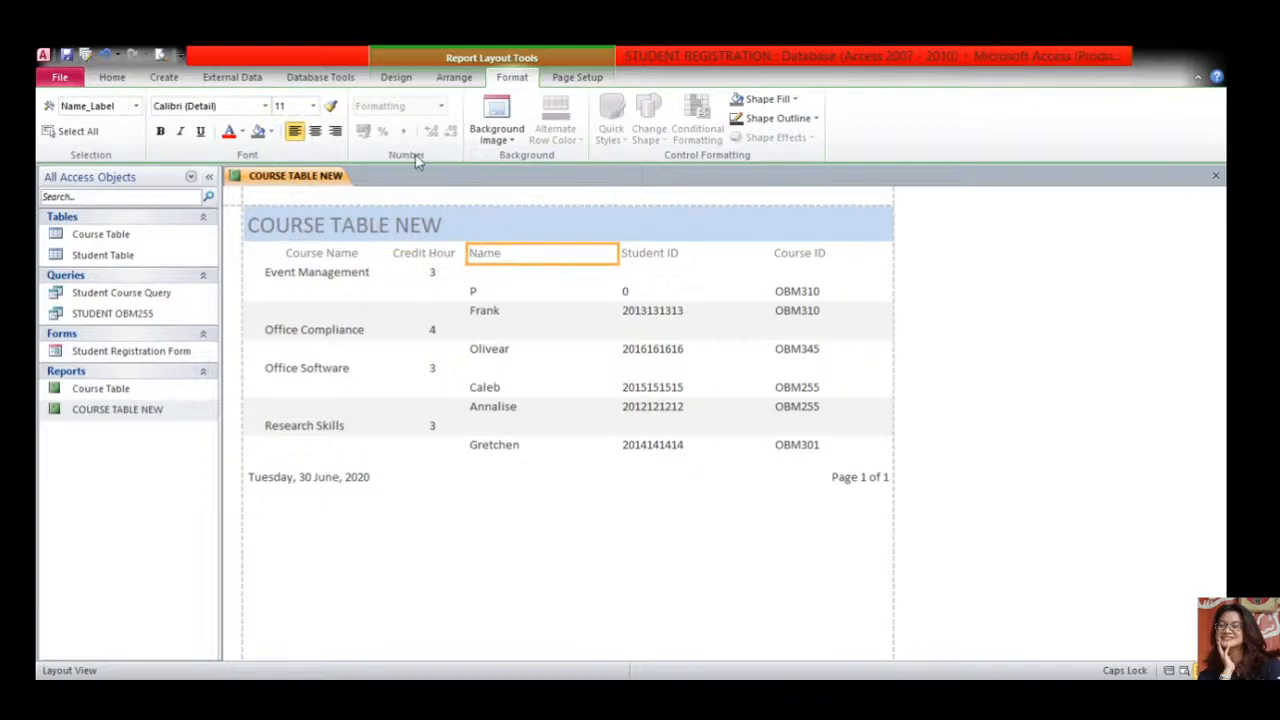
{"action": "left_click", "coordinate": [320, 134]}
{"action": "left_click", "coordinate": [518, 293]}
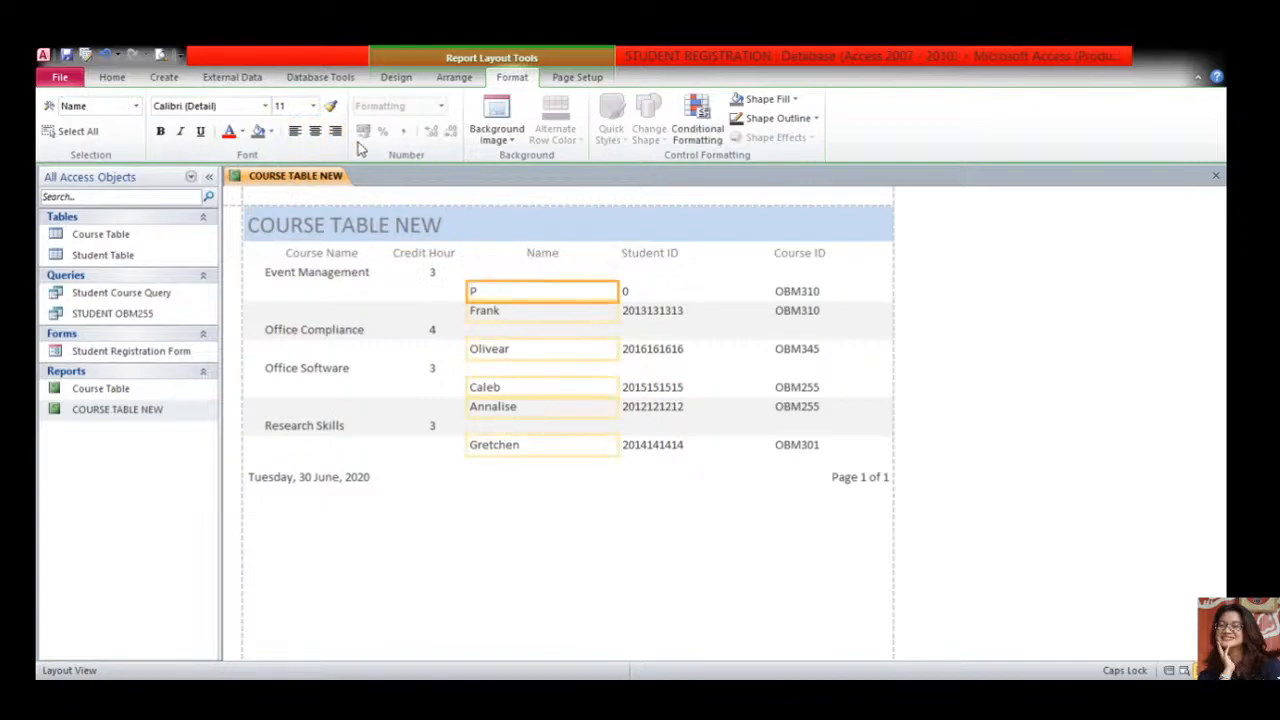
{"action": "left_click", "coordinate": [315, 131]}
{"action": "left_click", "coordinate": [566, 253]}
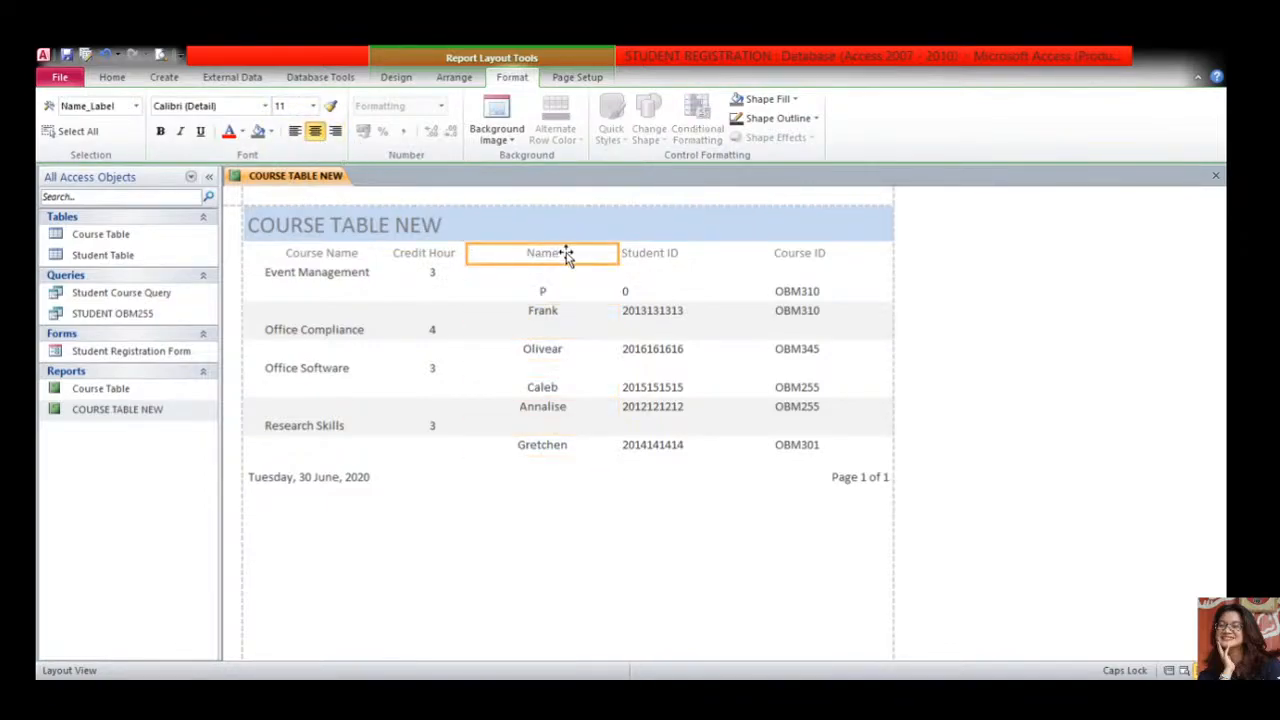
{"action": "left_click_drag", "start_coordinate": [616, 253], "coordinate": [572, 253]}
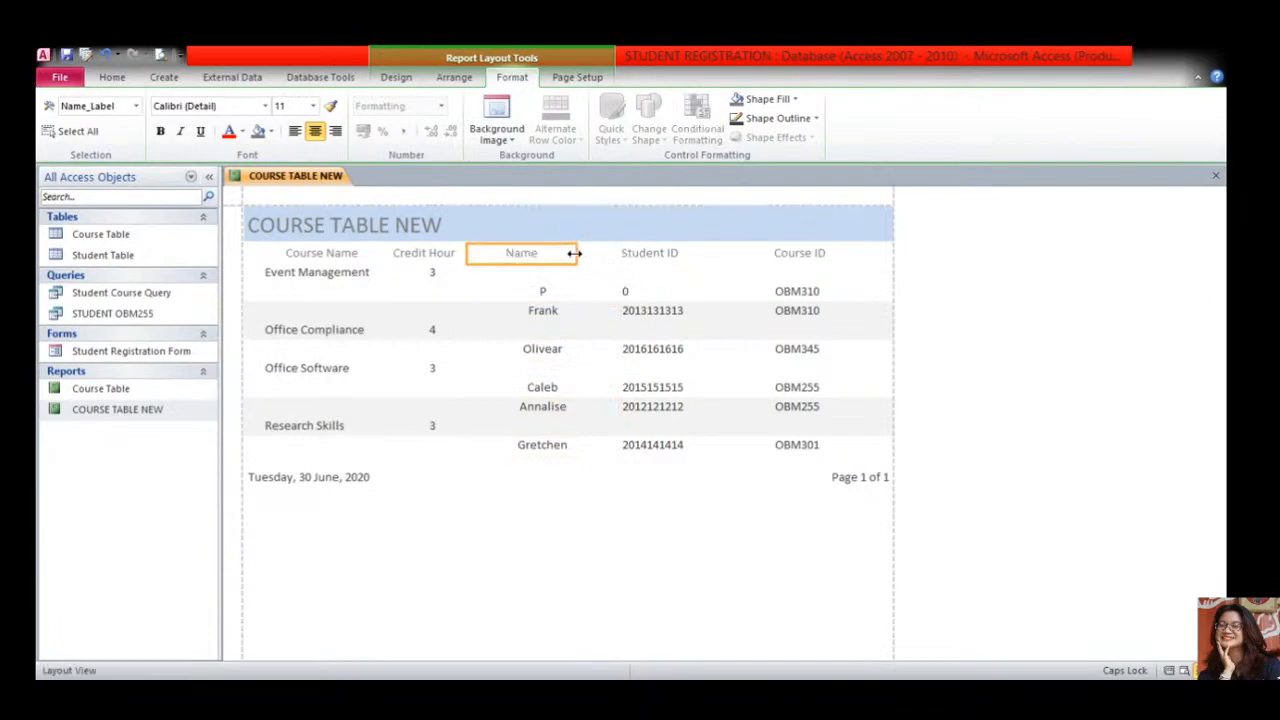
{"action": "left_click_drag", "start_coordinate": [468, 255], "coordinate": [489, 253]}
{"action": "left_click", "coordinate": [563, 291]}
{"action": "left_click", "coordinate": [545, 254]}
{"action": "left_click_drag", "start_coordinate": [575, 255], "coordinate": [612, 254]}
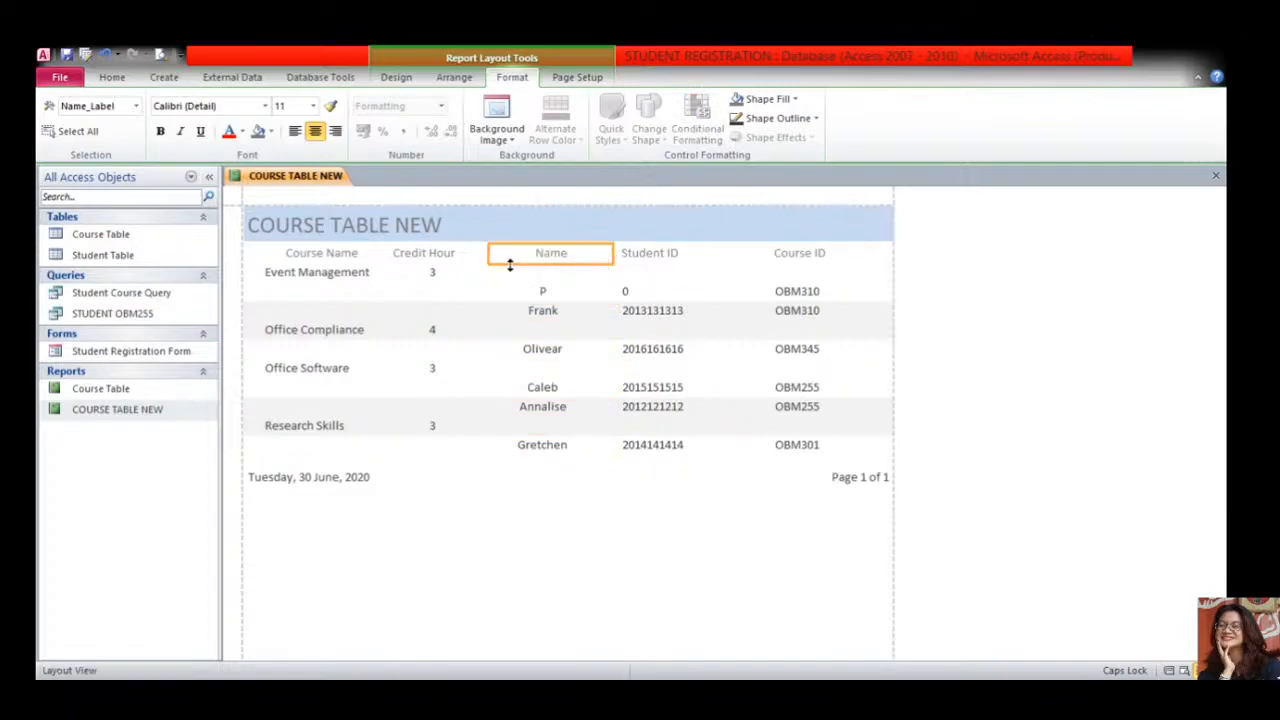
{"action": "left_click_drag", "start_coordinate": [486, 252], "coordinate": [476, 252]}
- Centre the Student ID and Course ID headers and their value cells
{"action": "left_click", "coordinate": [638, 253]}
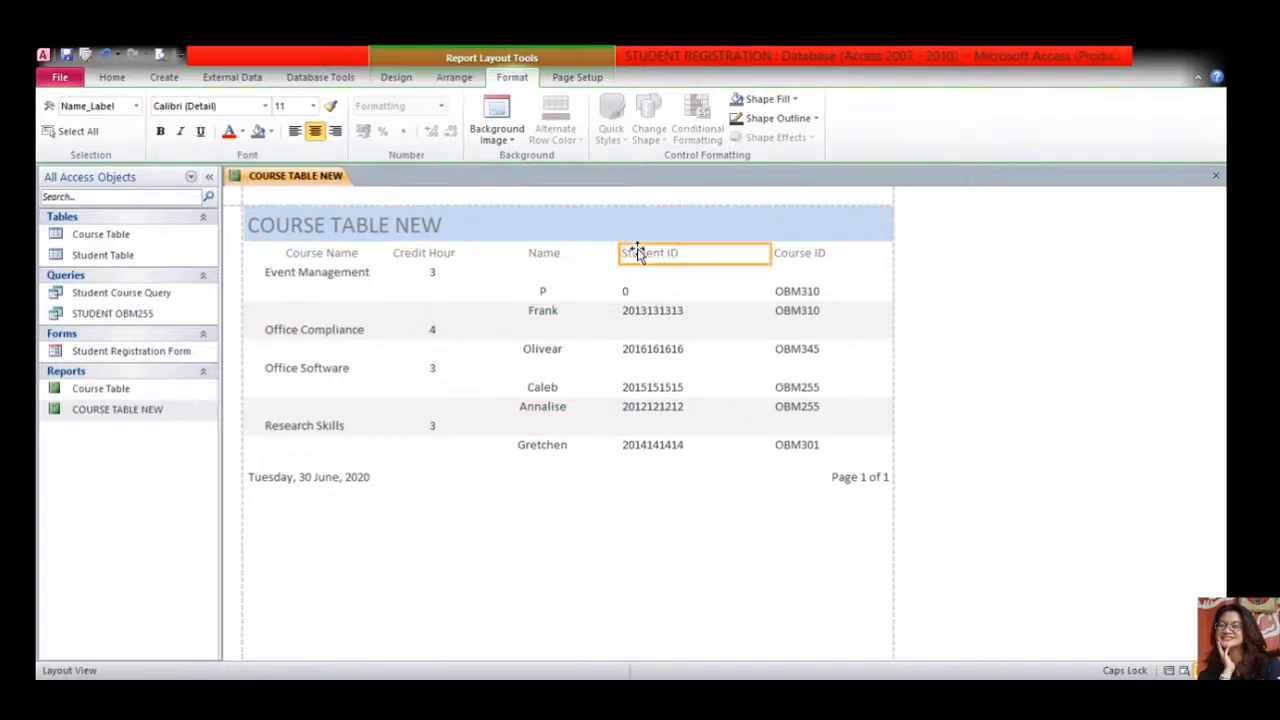
{"action": "left_click", "coordinate": [315, 131]}
{"action": "left_click", "coordinate": [790, 255]}
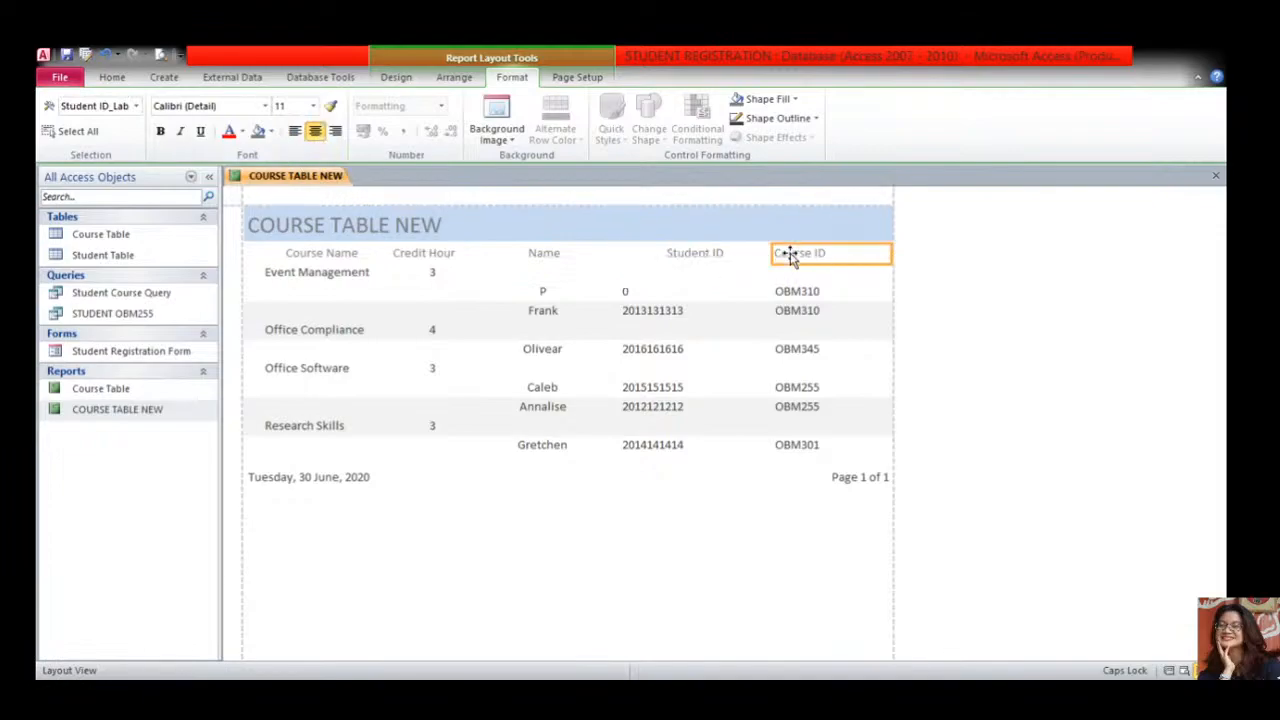
{"action": "left_click", "coordinate": [315, 131]}
{"action": "left_click", "coordinate": [670, 292]}
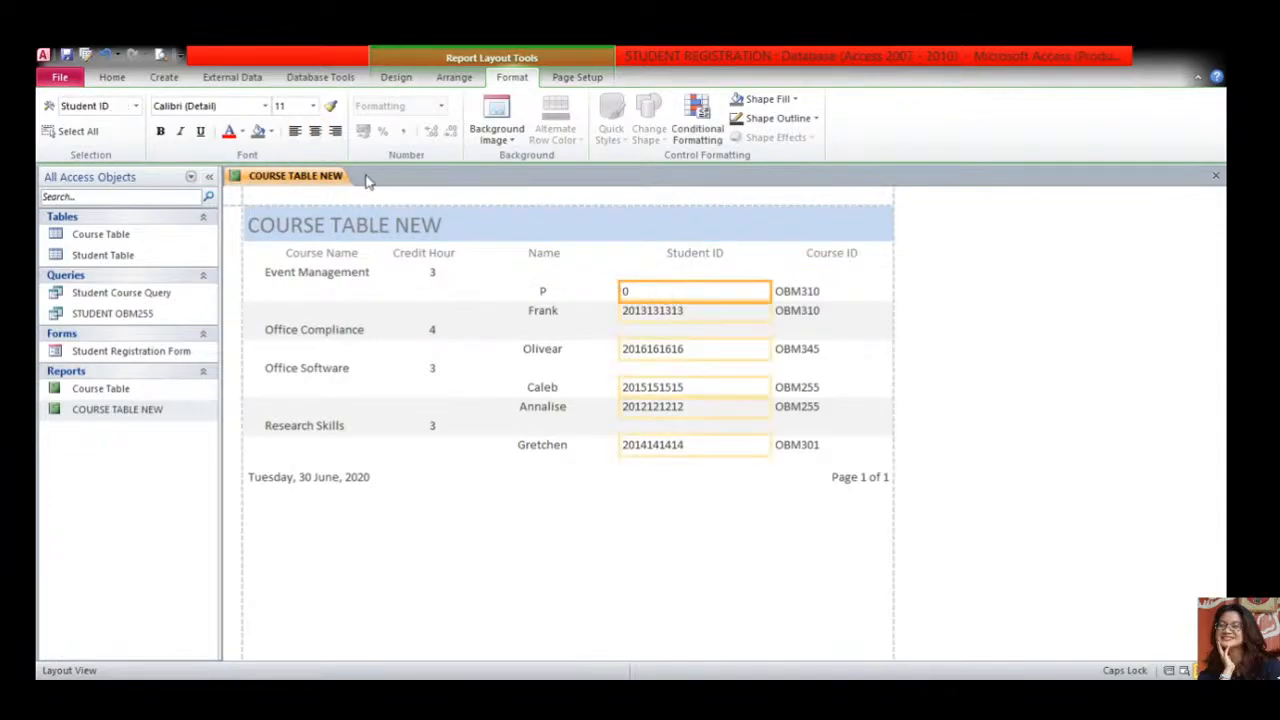
{"action": "left_click", "coordinate": [315, 131]}
{"action": "left_click", "coordinate": [794, 292]}
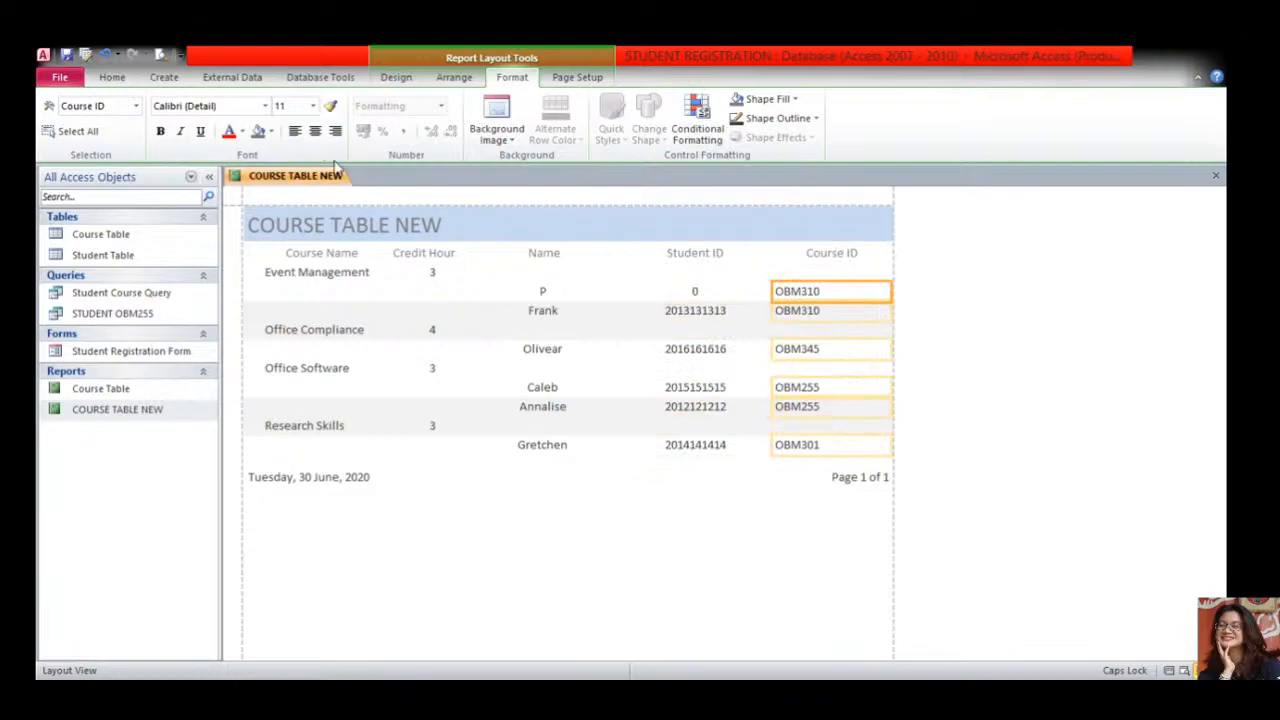
{"action": "left_click", "coordinate": [315, 131]}
- Narrow the Student ID header and resize the Course ID header and data fields to line up
{"action": "left_click", "coordinate": [690, 260]}
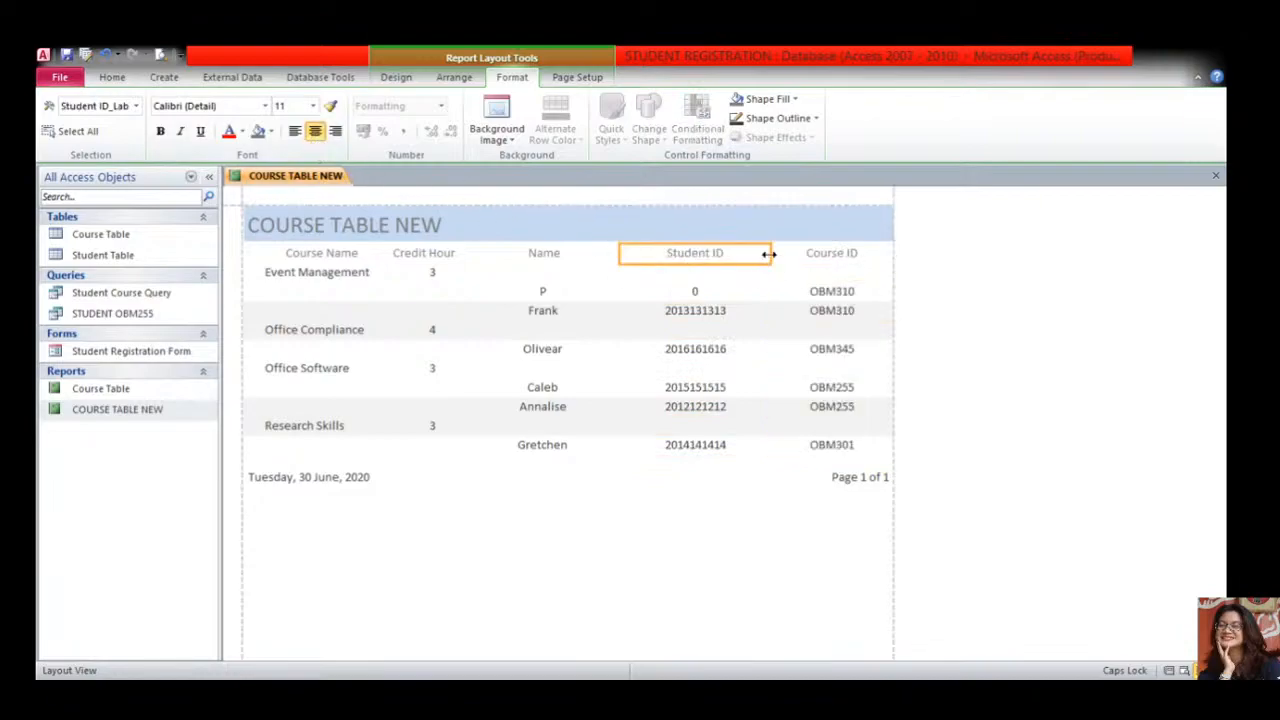
{"action": "left_click_drag", "start_coordinate": [768, 254], "coordinate": [732, 291]}
{"action": "left_click", "coordinate": [723, 295]}
{"action": "left_click", "coordinate": [735, 293]}
{"action": "left_click", "coordinate": [721, 291]}
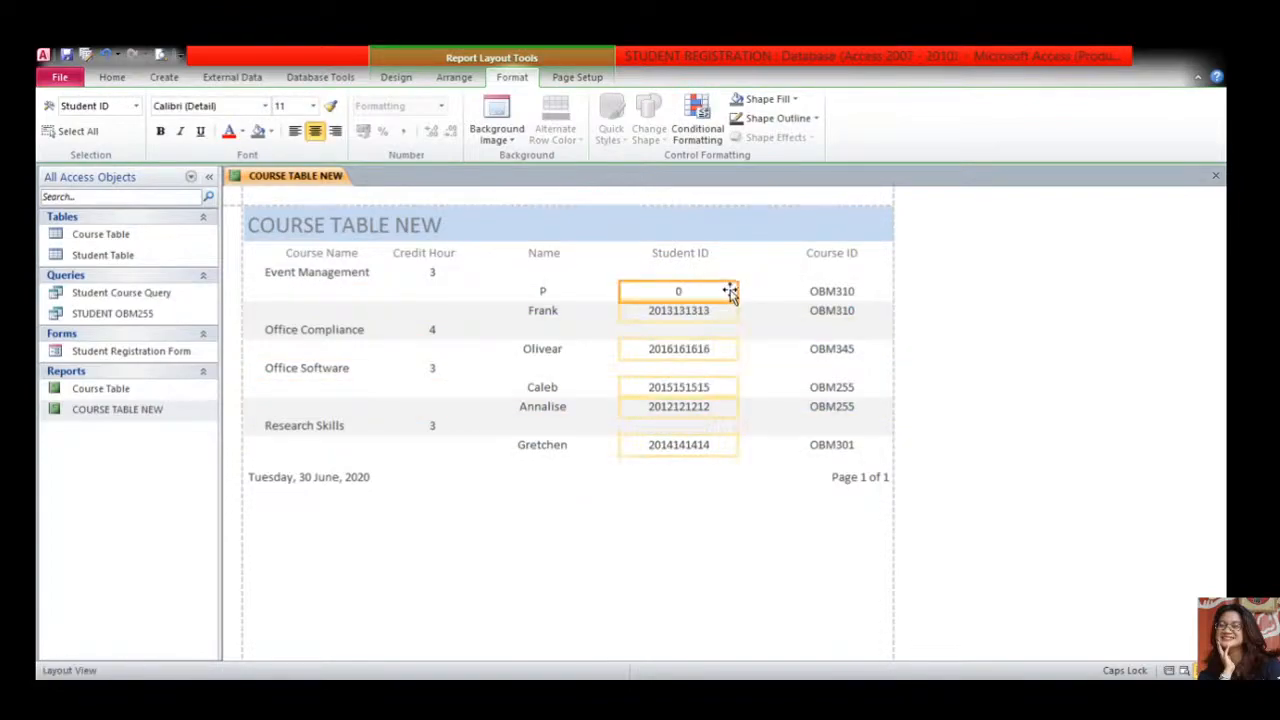
{"action": "left_click", "coordinate": [812, 257]}
{"action": "left_click_drag", "start_coordinate": [771, 252], "coordinate": [742, 254]}
{"action": "left_click_drag", "start_coordinate": [888, 254], "coordinate": [859, 254]}
{"action": "left_click", "coordinate": [838, 300]}
{"action": "left_click_drag", "start_coordinate": [771, 291], "coordinate": [749, 290]}
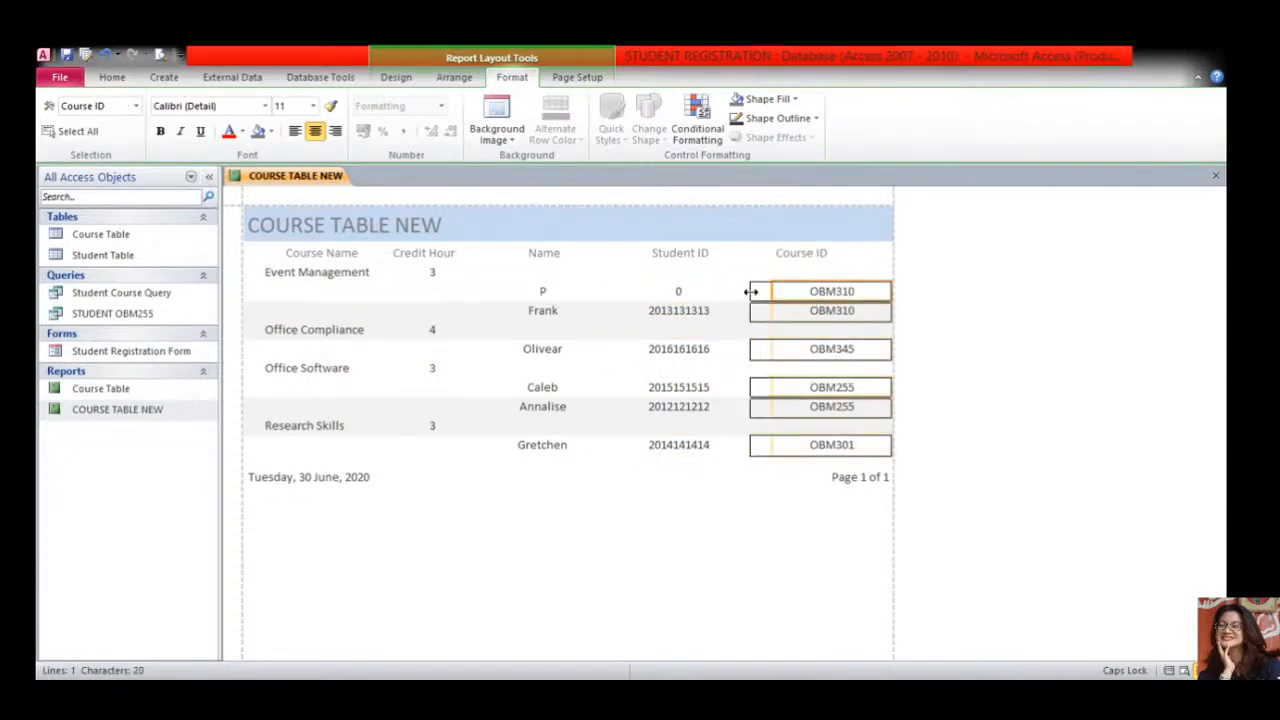
{"action": "left_click_drag", "start_coordinate": [889, 291], "coordinate": [859, 291]}
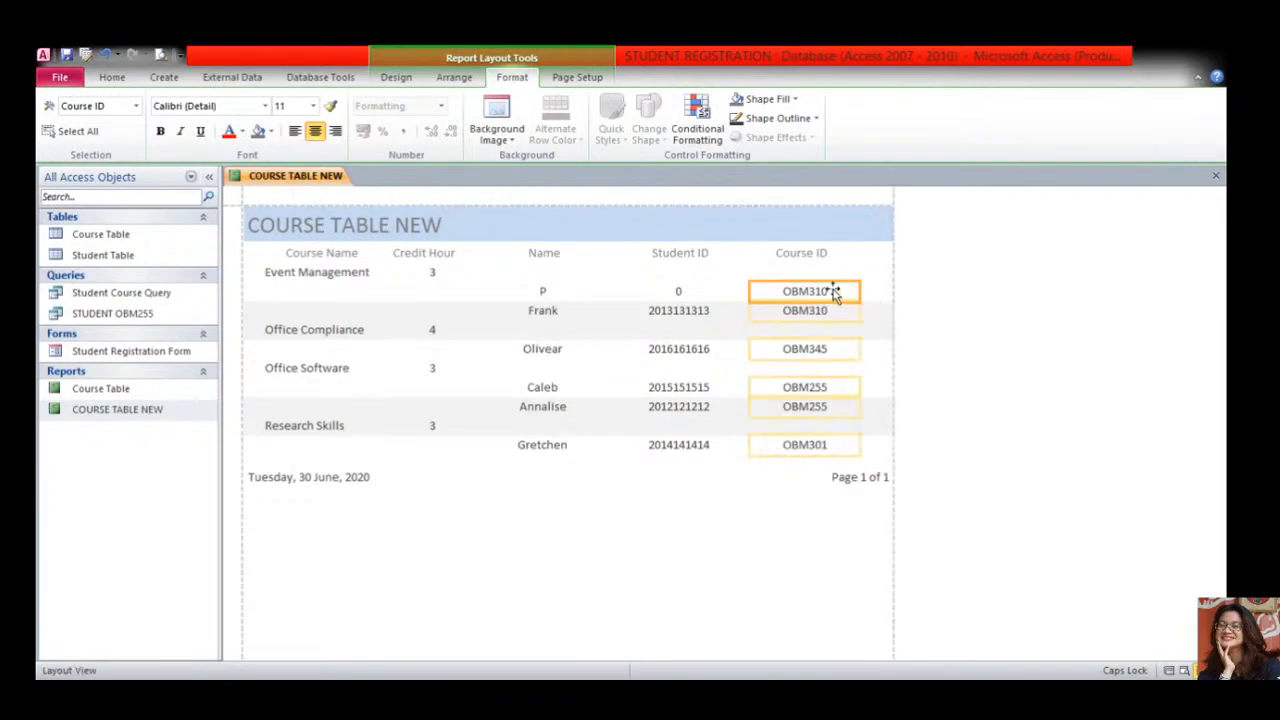
- Set the COURSE TABLE NEW title text to Arial Black and fill the report header band light pink
{"action": "left_click", "coordinate": [321, 214]}
{"action": "double_click", "coordinate": [252, 224]}
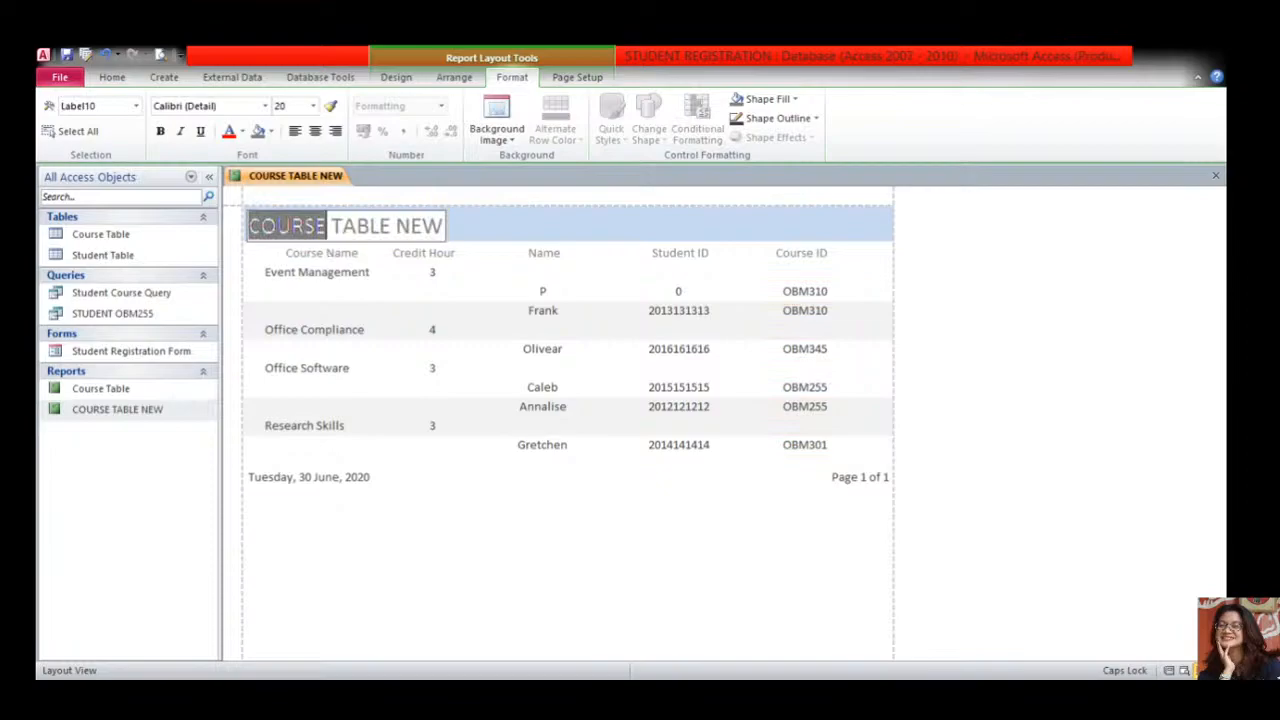
{"action": "left_click_drag", "start_coordinate": [442, 226], "coordinate": [245, 228]}
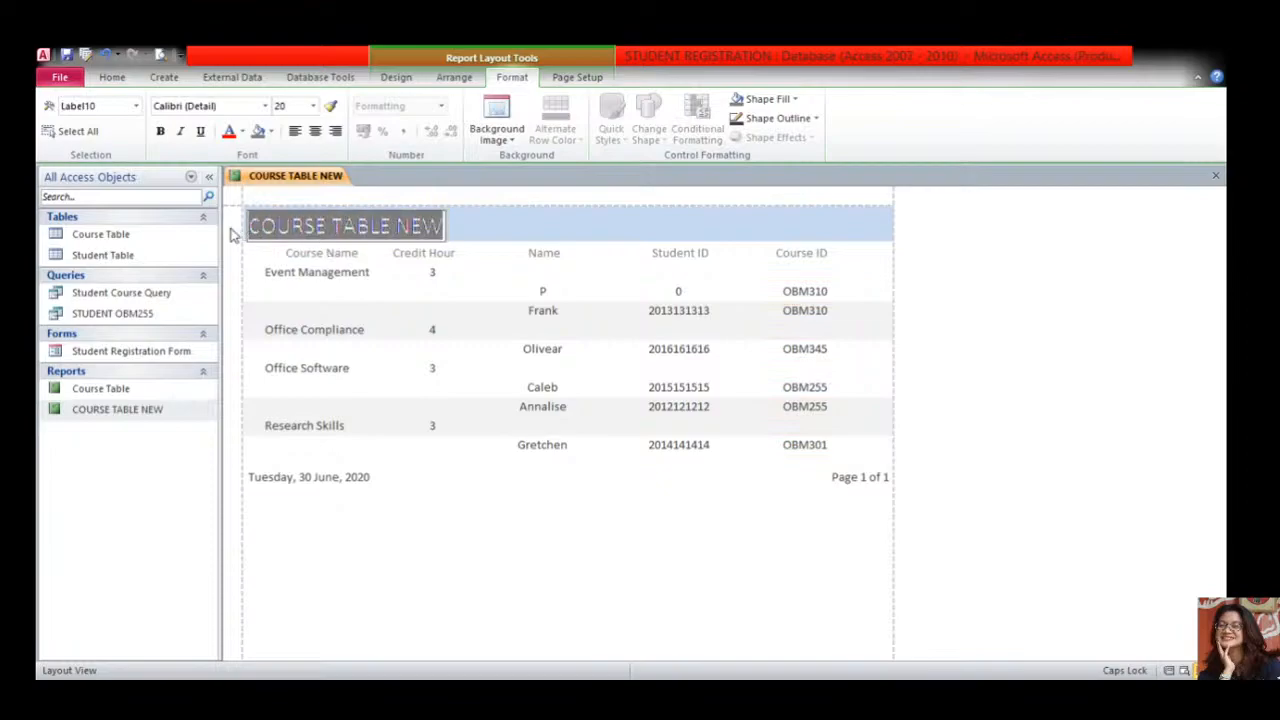
{"action": "left_click", "coordinate": [264, 106]}
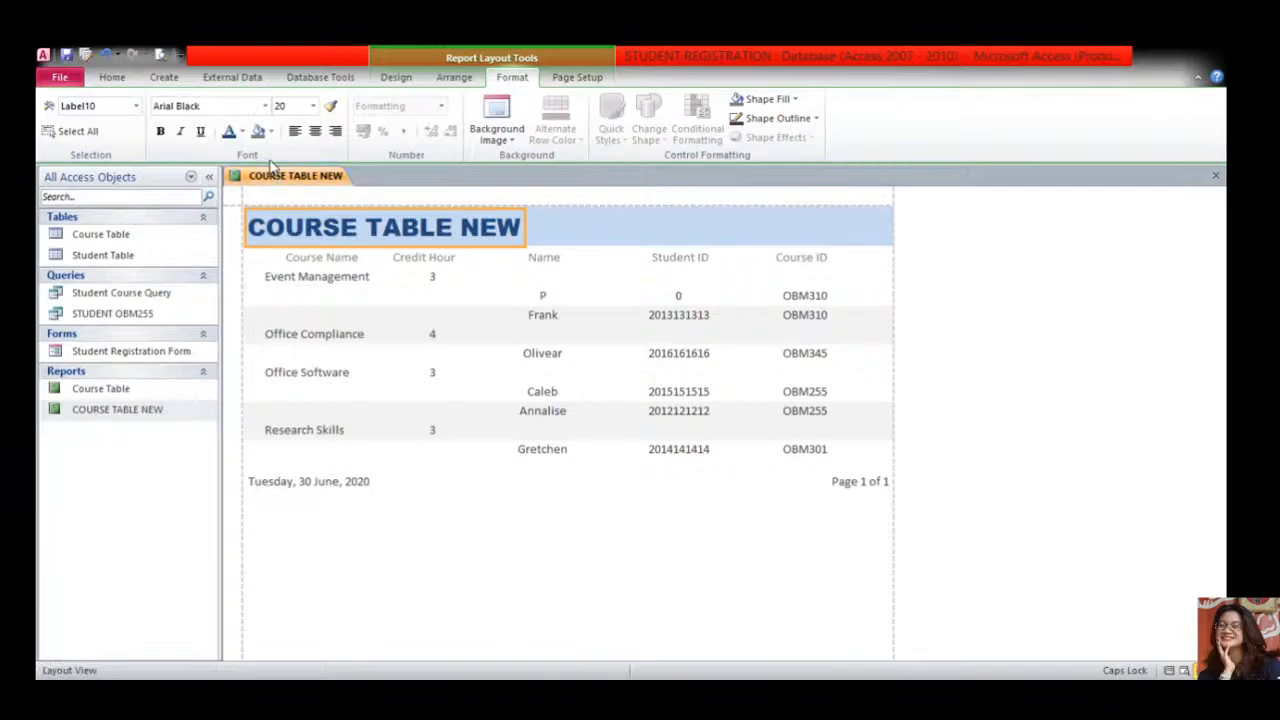
{"action": "left_click", "coordinate": [586, 225]}
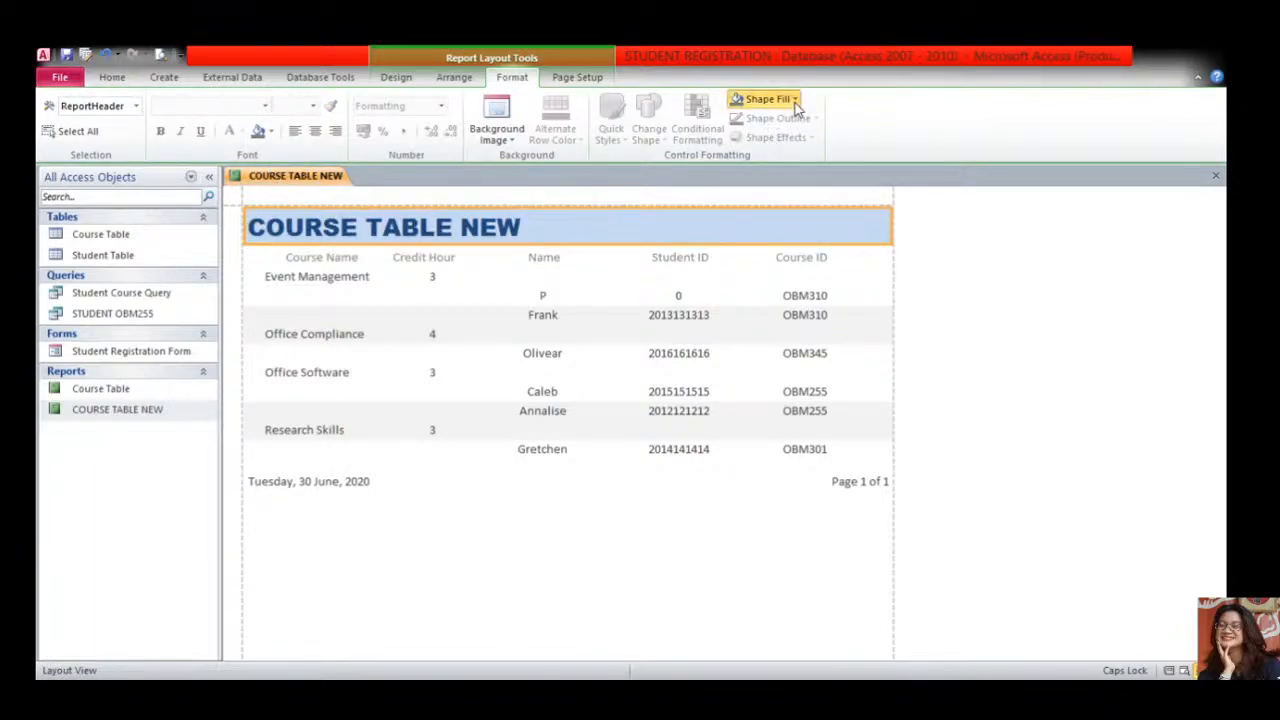
{"action": "left_click", "coordinate": [816, 181]}
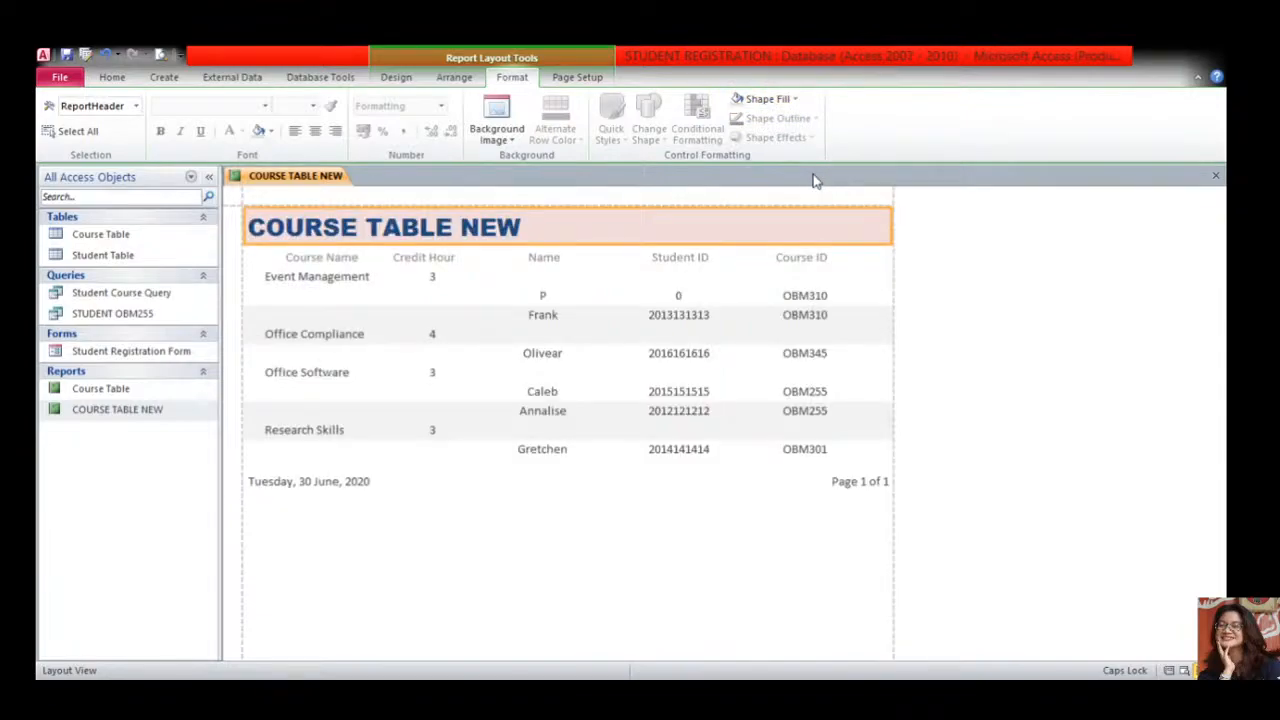
- Change the Course Name column heading font to Arial Narrow
{"action": "left_click", "coordinate": [288, 260]}
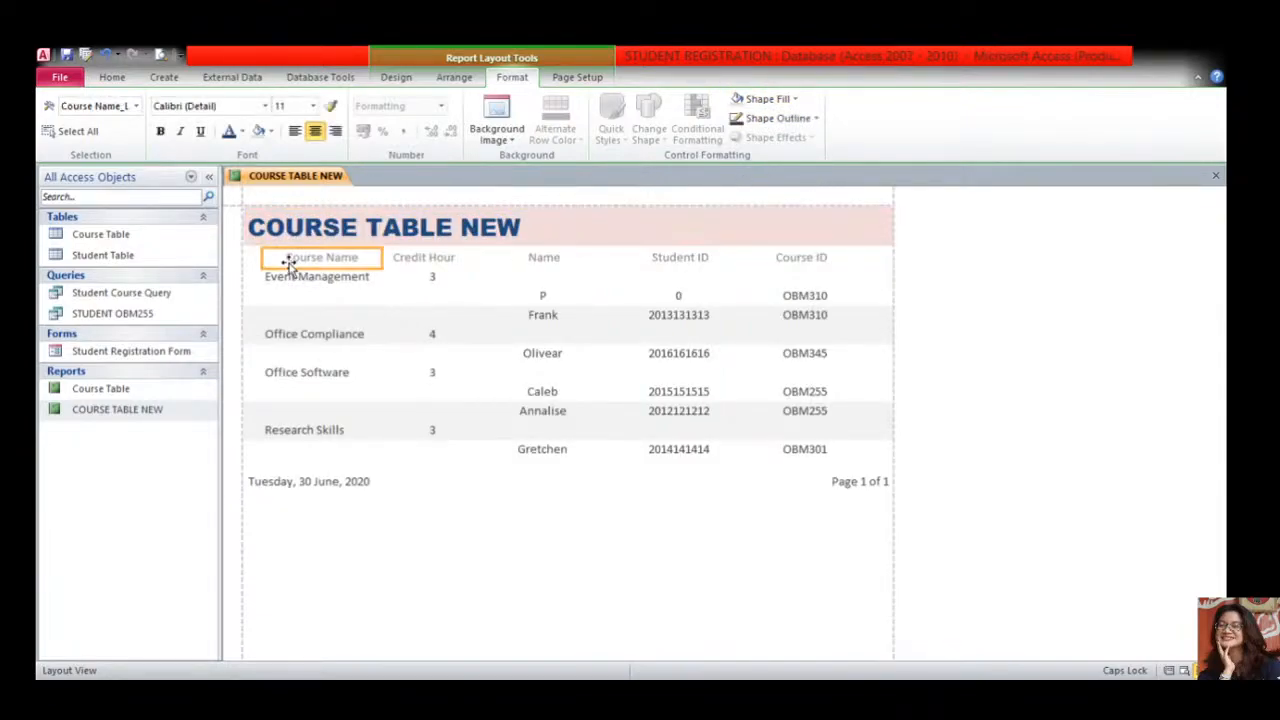
{"action": "left_click", "coordinate": [265, 108]}
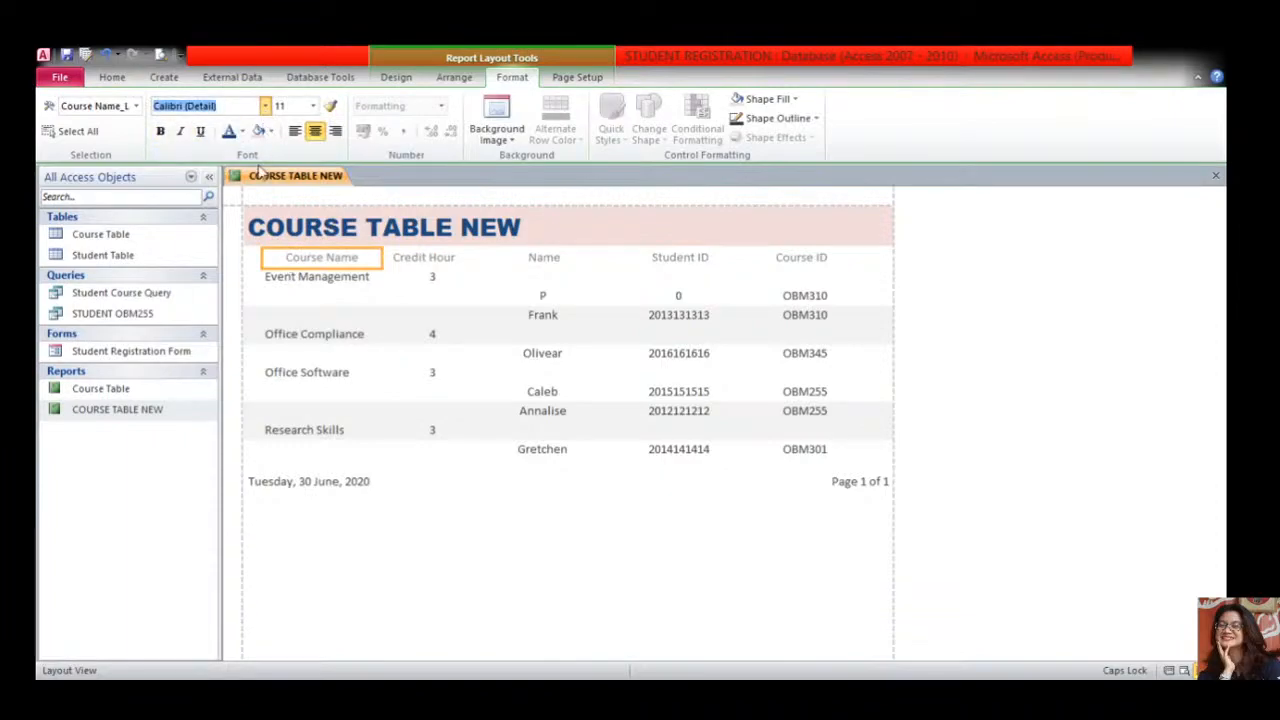
{"action": "left_click", "coordinate": [244, 378]}
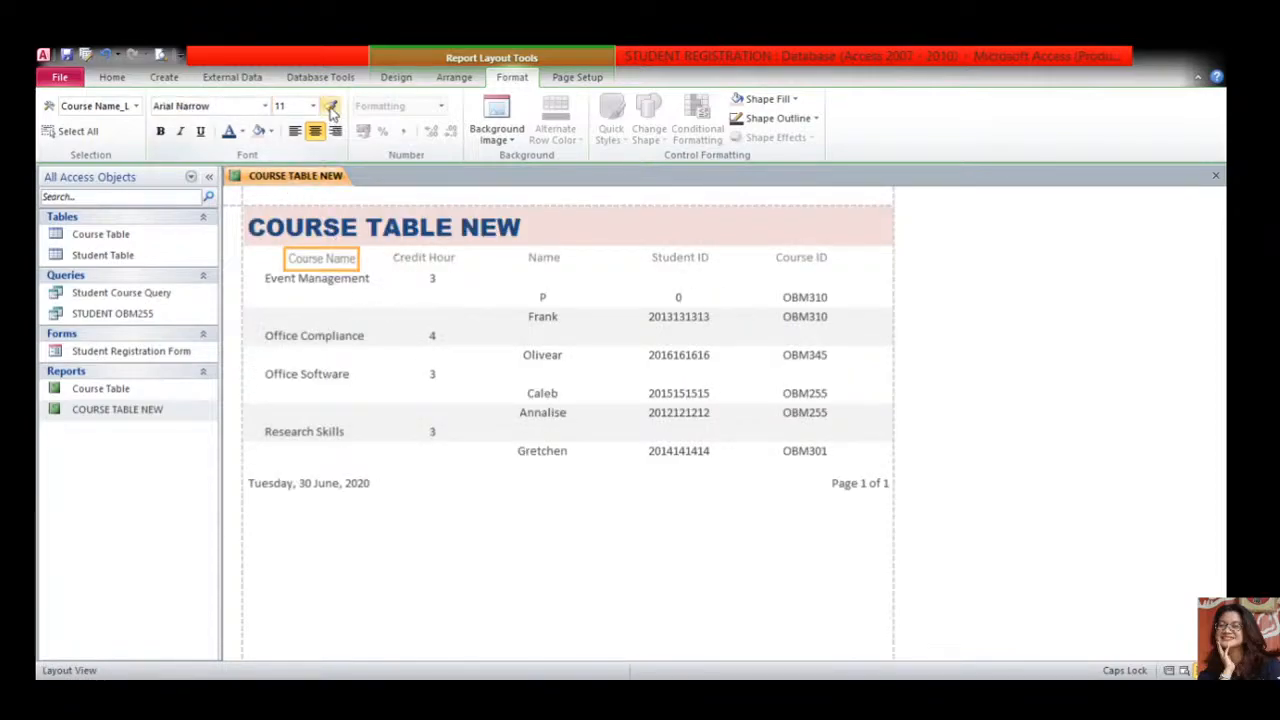
- Copy that heading style to Credit Hour, Name, Student ID and Course ID, and widen the Course Name heading leftward
{"action": "left_click", "coordinate": [414, 257]}
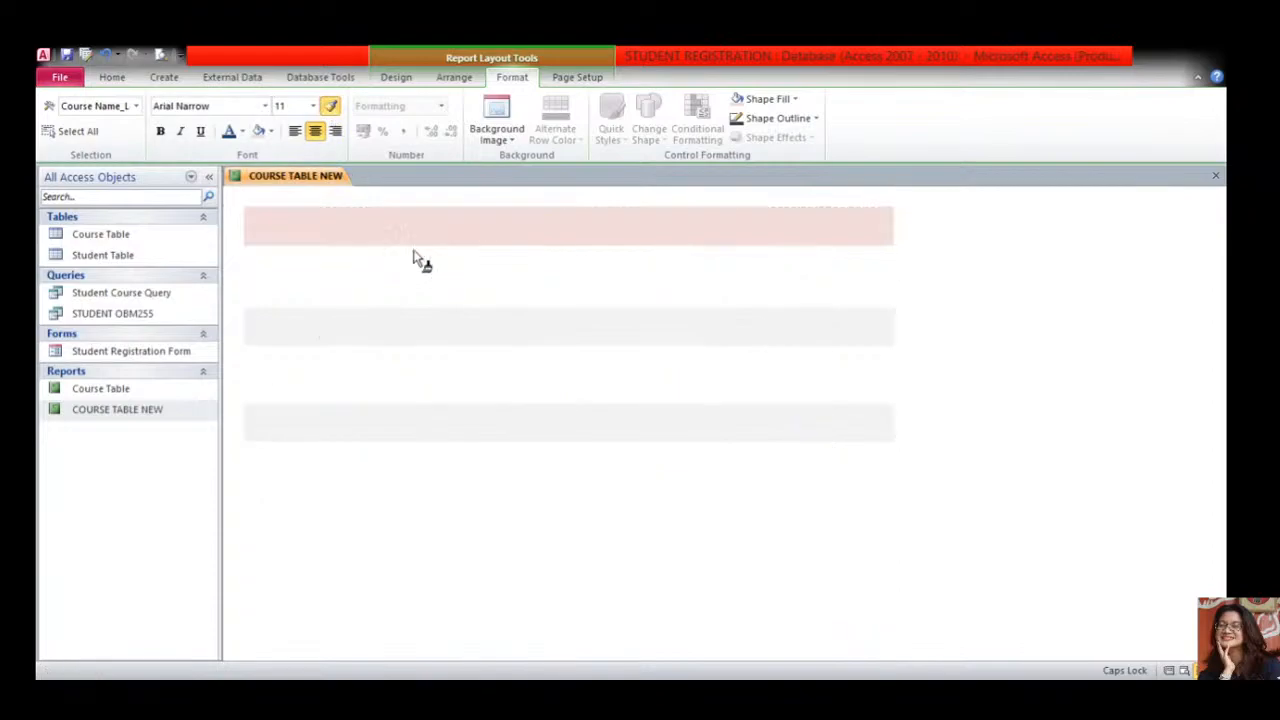
{"action": "left_click", "coordinate": [528, 262]}
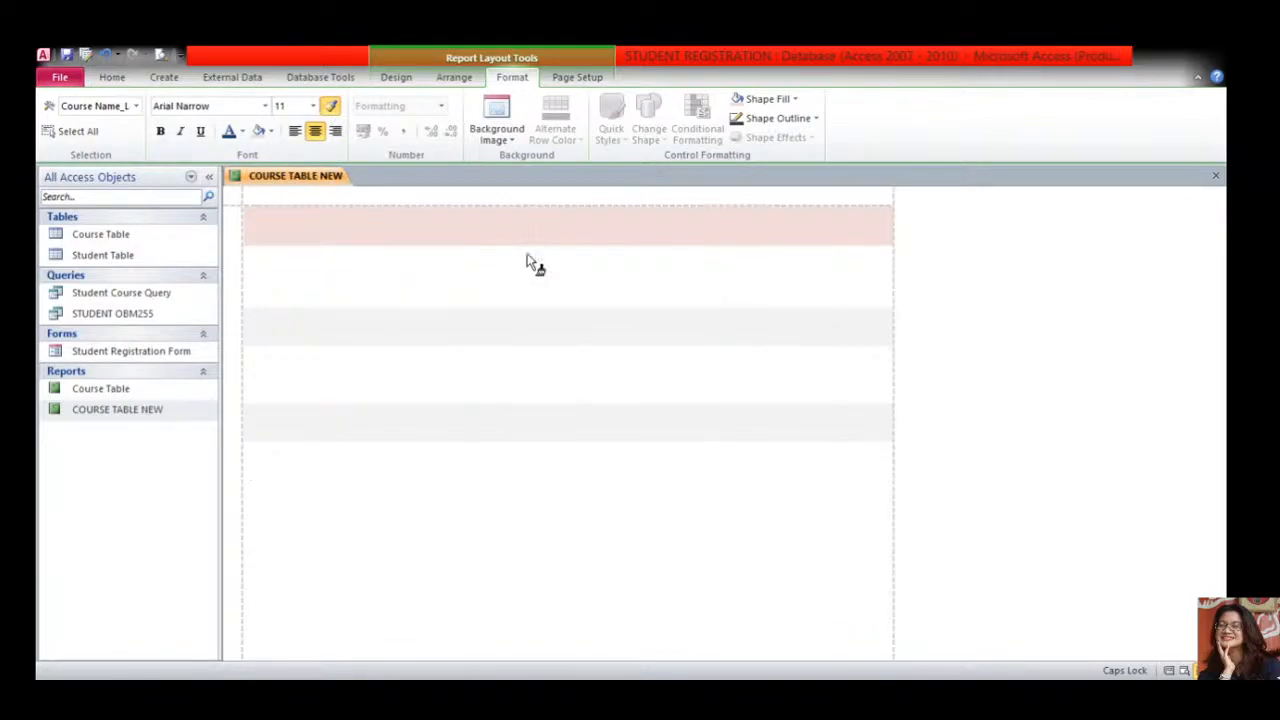
{"action": "left_click", "coordinate": [686, 259]}
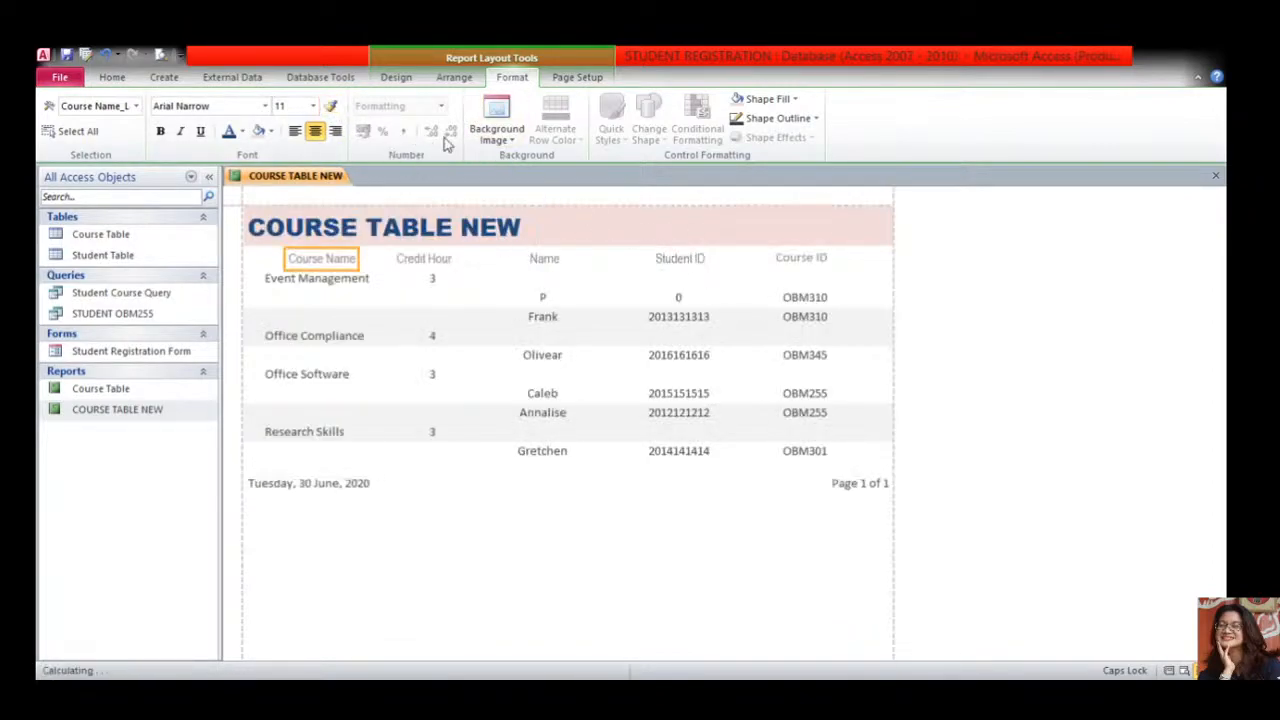
{"action": "left_click", "coordinate": [330, 106]}
{"action": "left_click", "coordinate": [799, 263]}
{"action": "left_click_drag", "start_coordinate": [281, 259], "coordinate": [255, 259]}
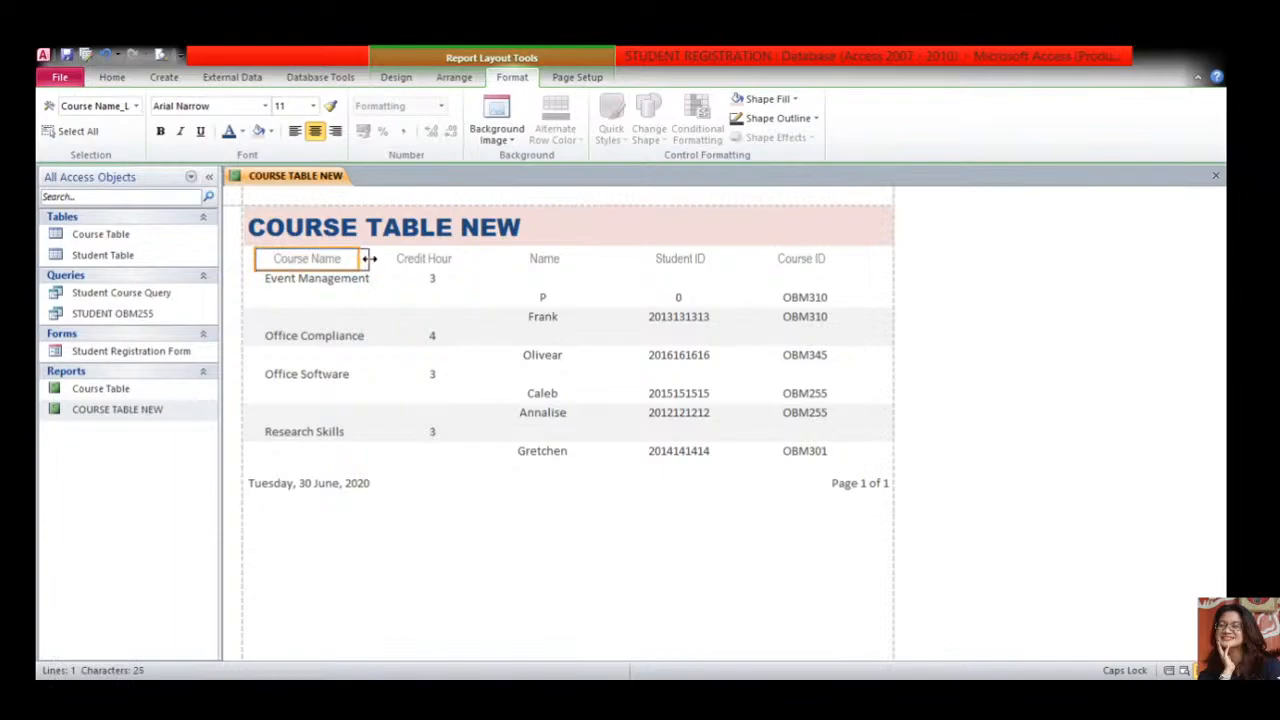
{"action": "left_click", "coordinate": [328, 280]}
- Centre the course names in their boxes and resize the boxes to sit under the heading
{"action": "left_click", "coordinate": [315, 132]}
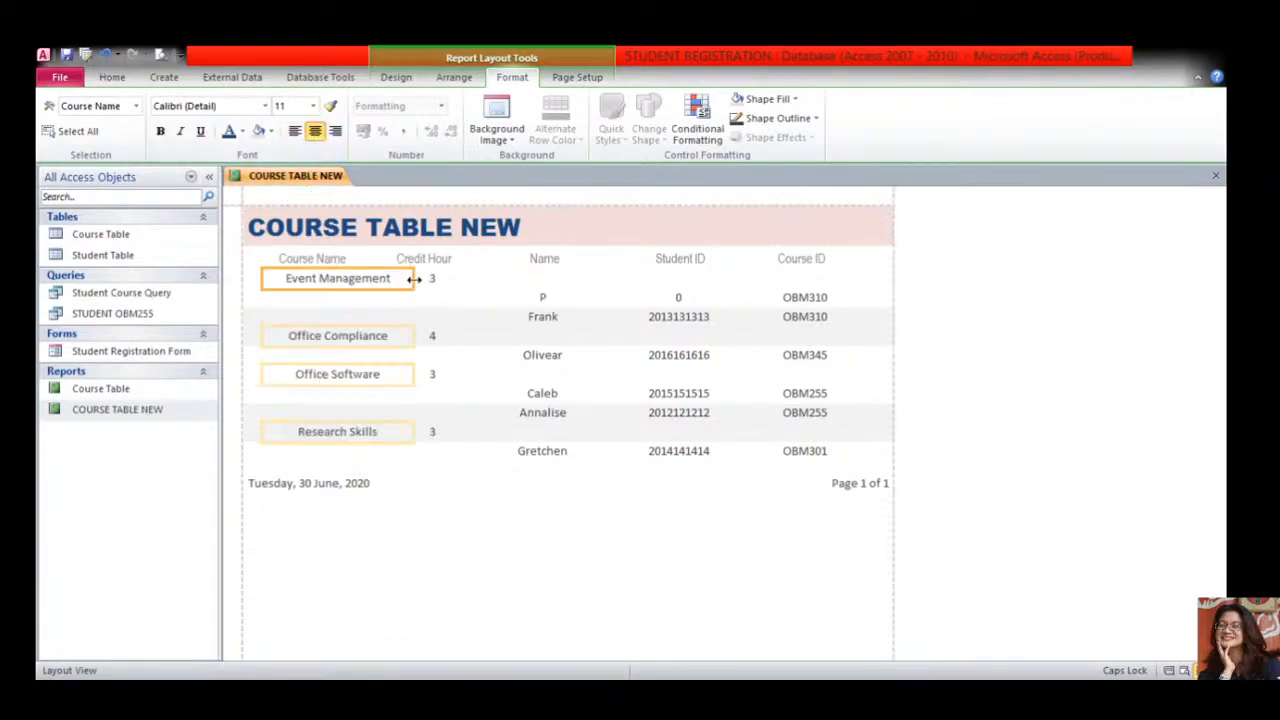
{"action": "left_click_drag", "start_coordinate": [413, 279], "coordinate": [393, 279]}
{"action": "left_click_drag", "start_coordinate": [264, 280], "coordinate": [248, 279]}
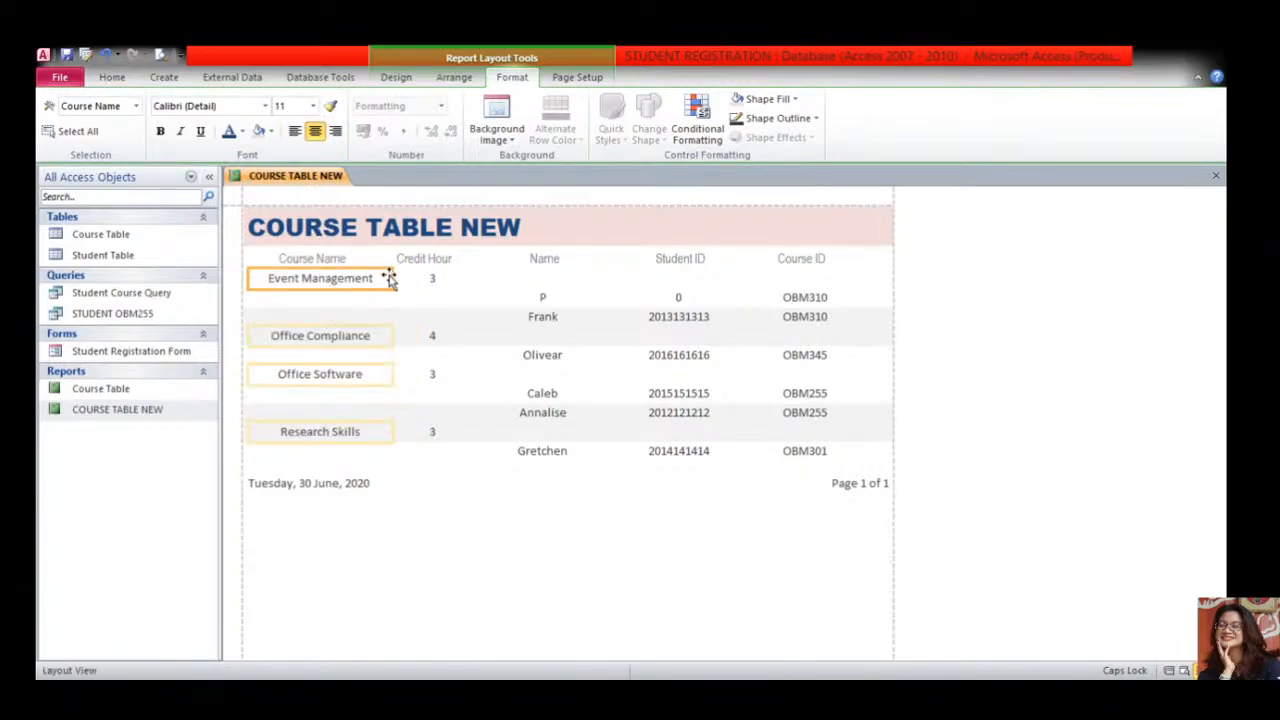
{"action": "left_click_drag", "start_coordinate": [390, 278], "coordinate": [381, 259]}
- Make the Course Name, Credit Hour, Name, Student ID and Course ID headings bold
{"action": "left_click", "coordinate": [345, 260]}
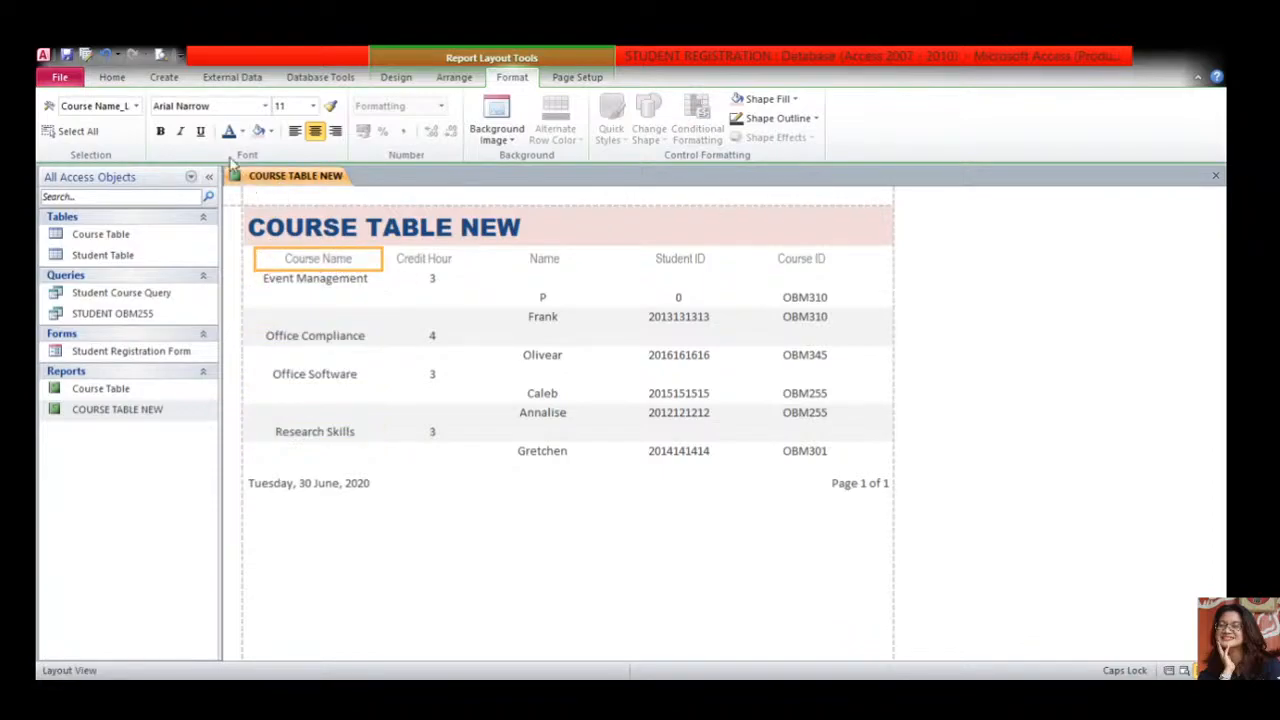
{"action": "left_click", "coordinate": [160, 131]}
{"action": "left_click", "coordinate": [410, 262]}
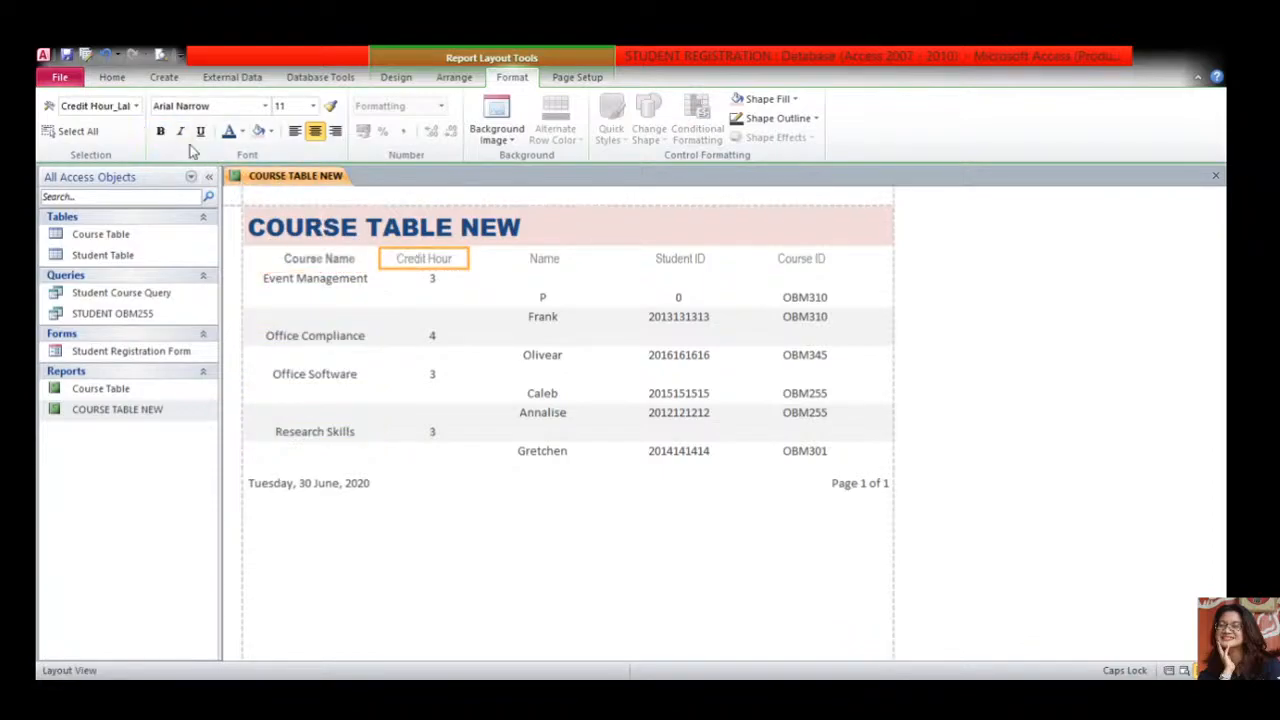
{"action": "left_click", "coordinate": [160, 131]}
{"action": "left_click", "coordinate": [530, 258]}
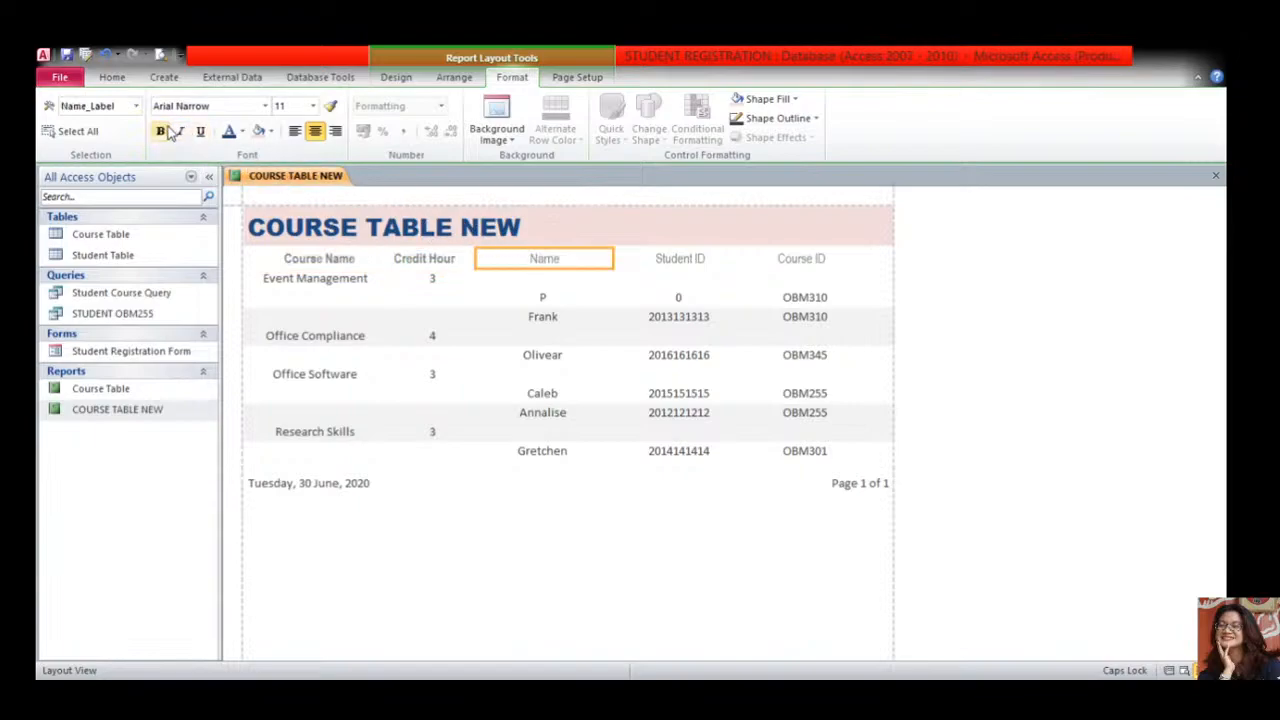
{"action": "left_click", "coordinate": [160, 131]}
{"action": "left_click", "coordinate": [667, 252]}
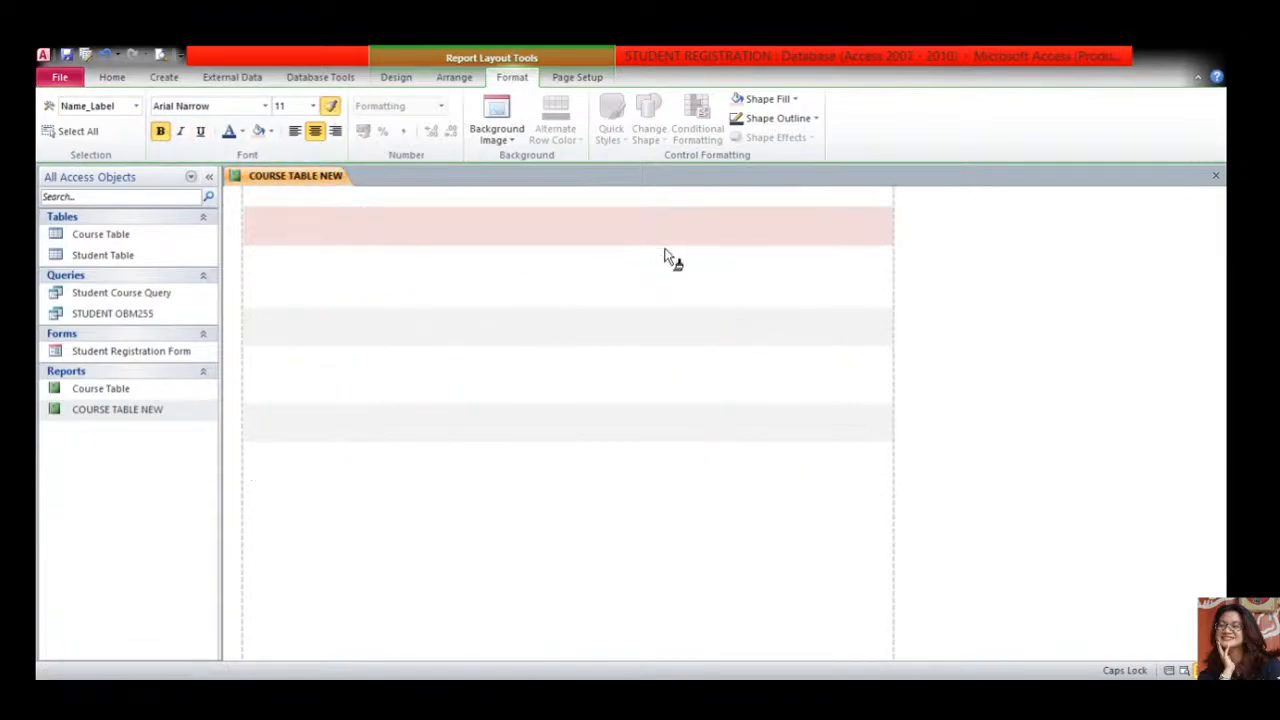
{"action": "left_click", "coordinate": [331, 107]}
{"action": "left_click", "coordinate": [803, 264]}
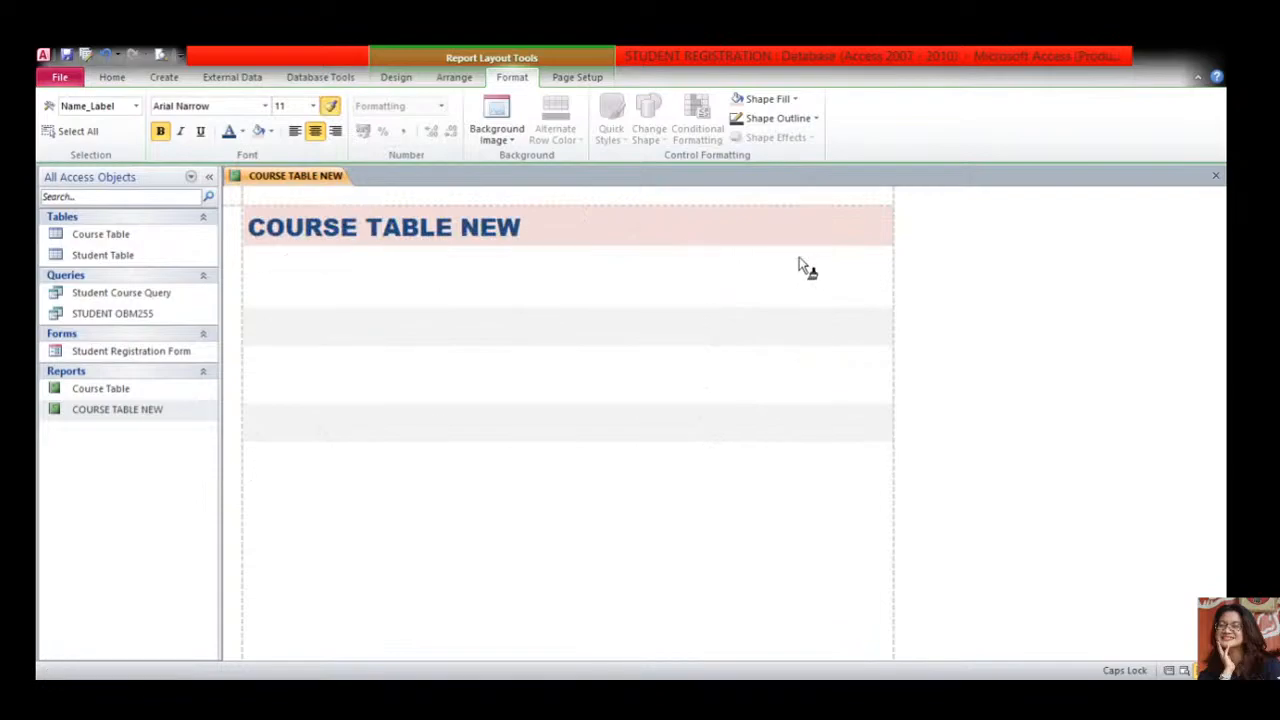
{"action": "left_click", "coordinate": [540, 299]}
- Shade Course Name cells light blue and Credit Hour cells pale purple after trying orange and dark red; widen Credit Hour
{"action": "left_click", "coordinate": [428, 284]}
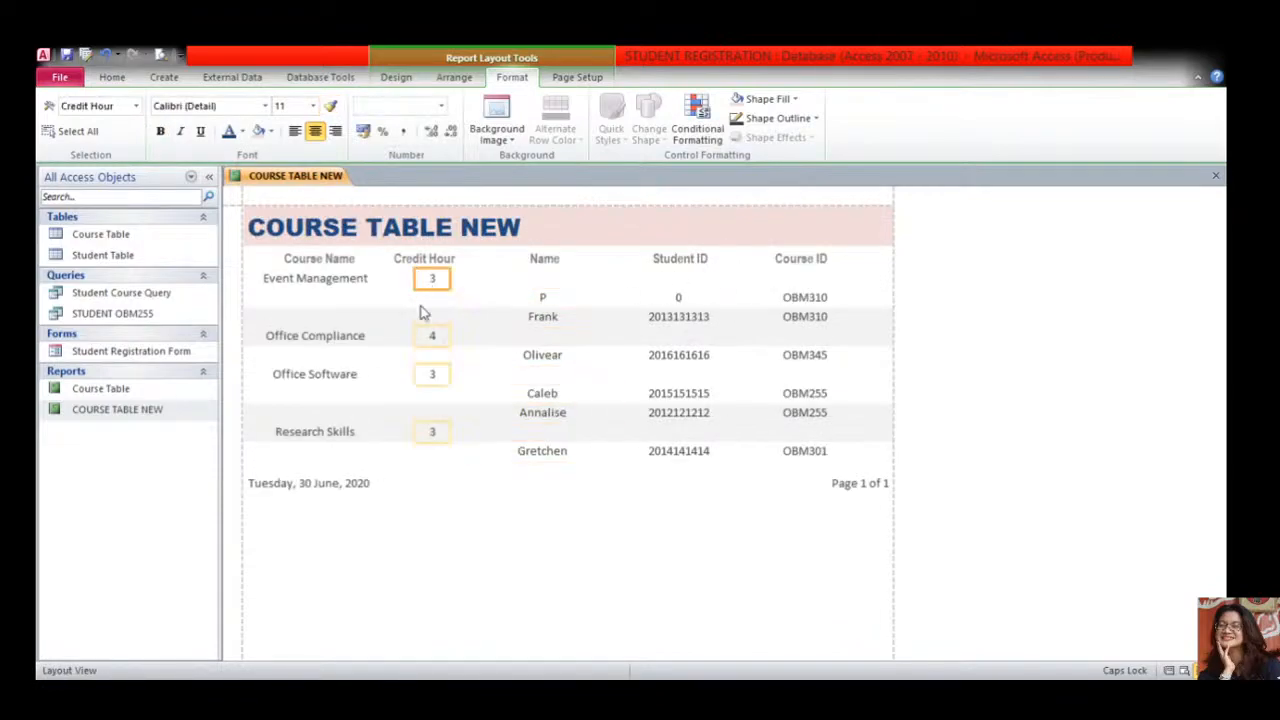
{"action": "left_click", "coordinate": [322, 280]}
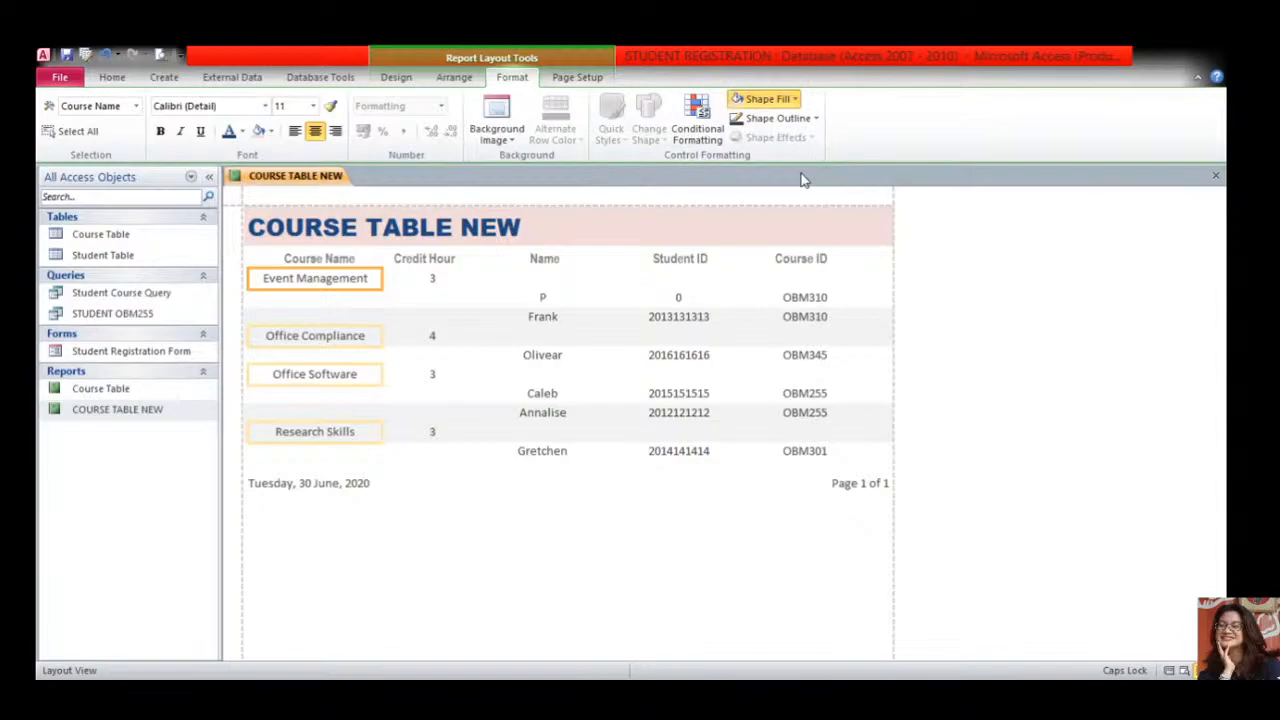
{"action": "left_click", "coordinate": [432, 278]}
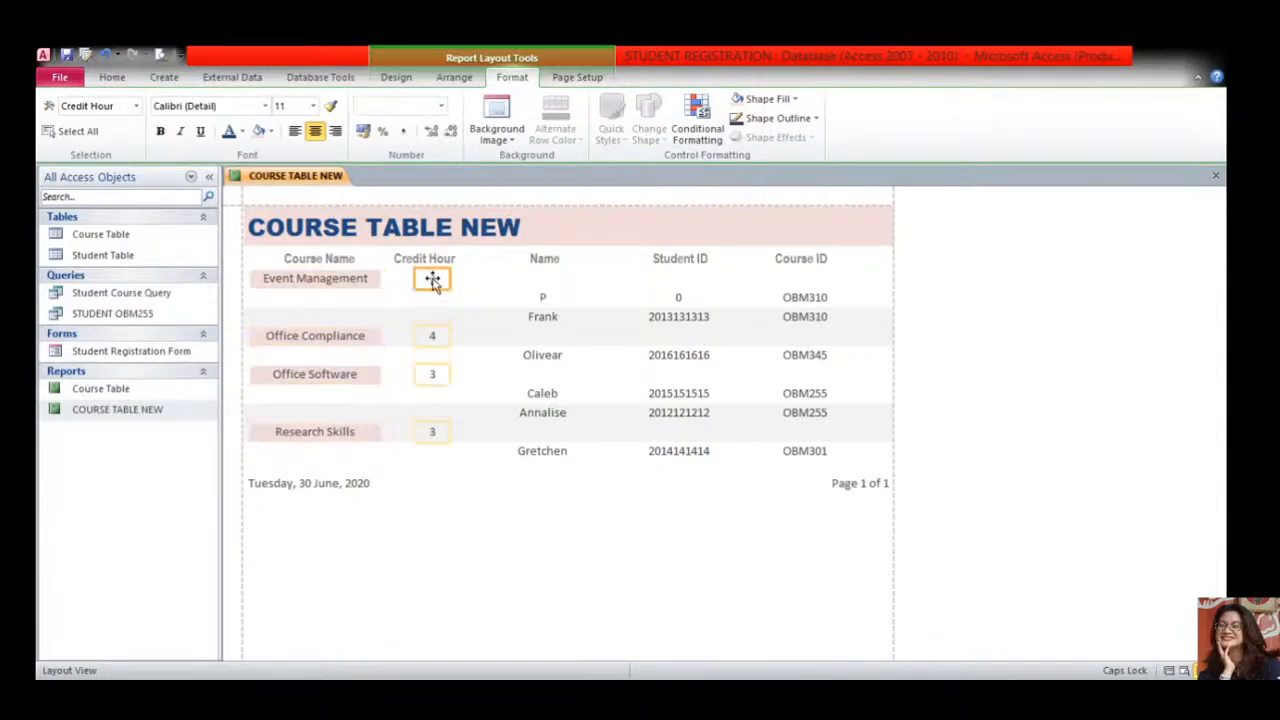
{"action": "left_click", "coordinate": [370, 278]}
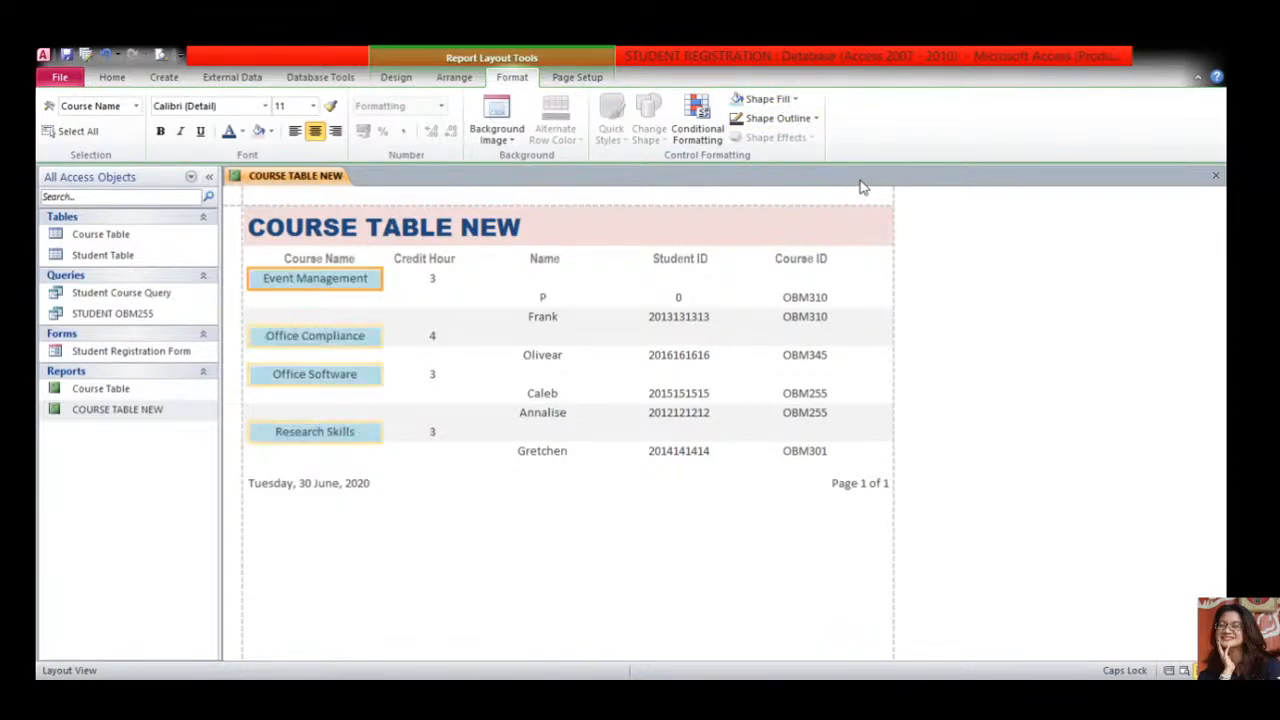
{"action": "left_click", "coordinate": [432, 280]}
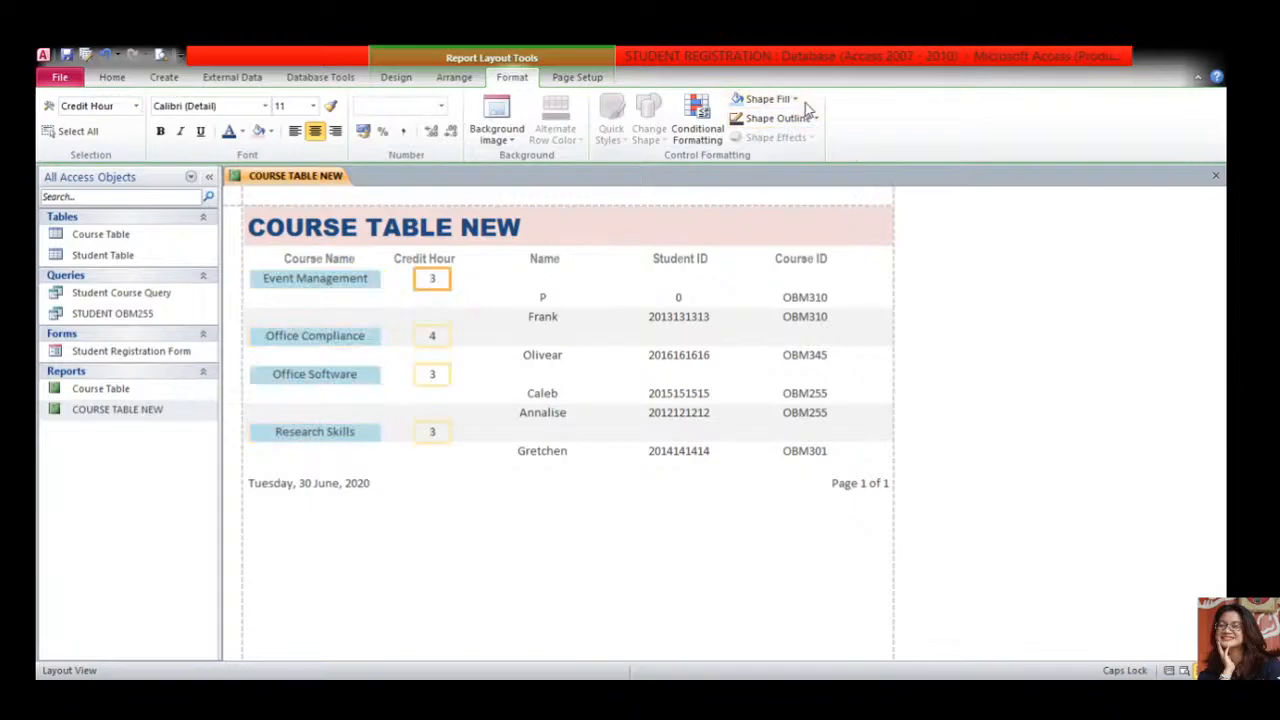
{"action": "left_click", "coordinate": [866, 289]}
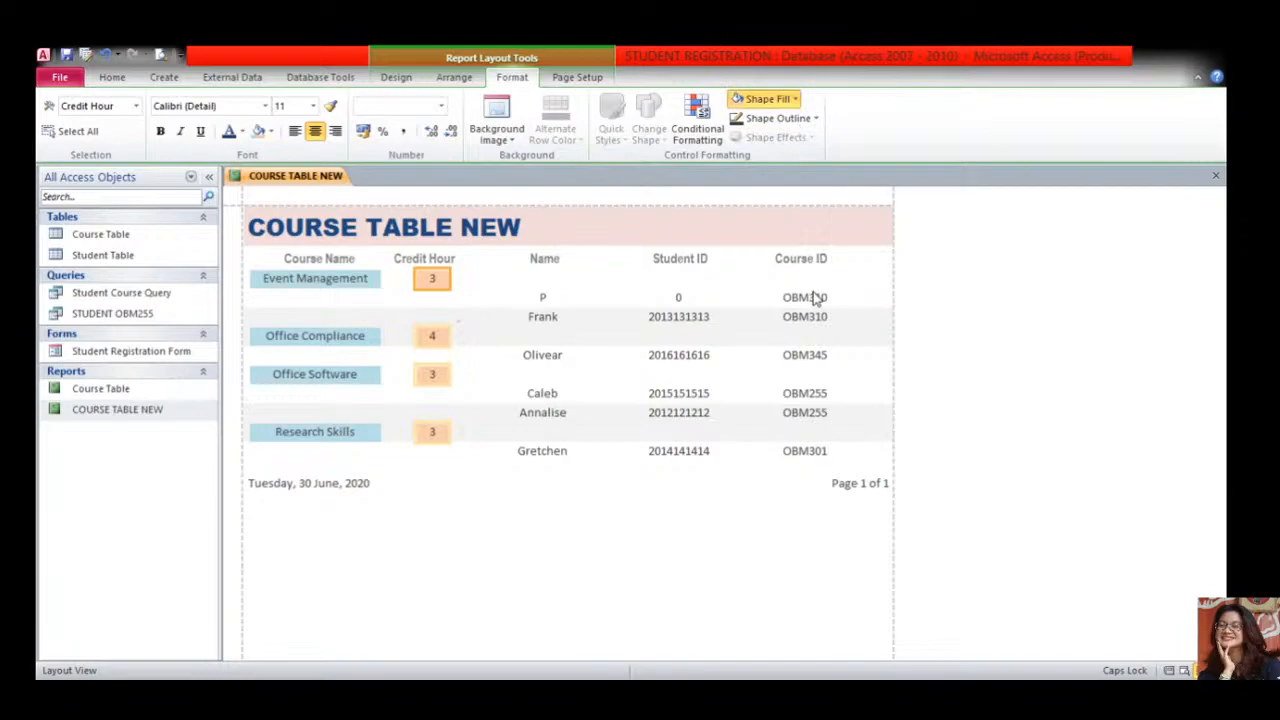
{"action": "left_click", "coordinate": [811, 197]}
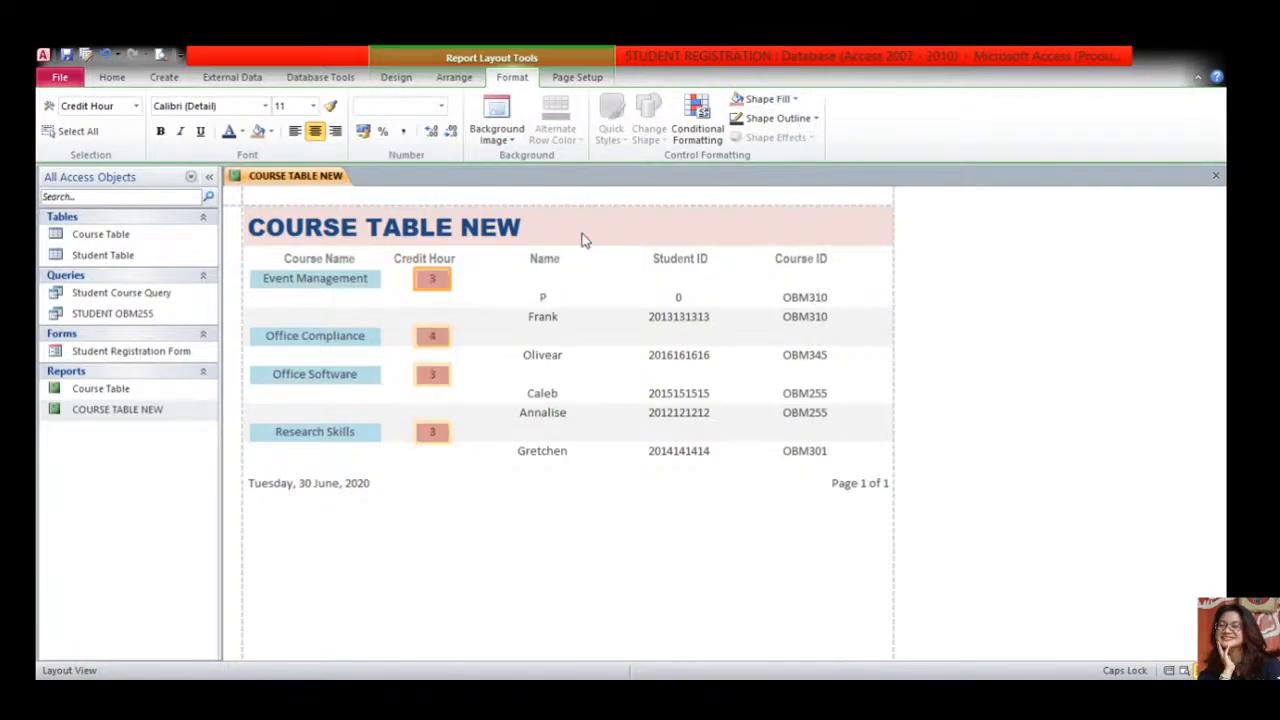
{"action": "left_click", "coordinate": [794, 99]}
{"action": "left_click", "coordinate": [836, 193]}
{"action": "left_click_drag", "start_coordinate": [413, 282], "coordinate": [382, 280]}
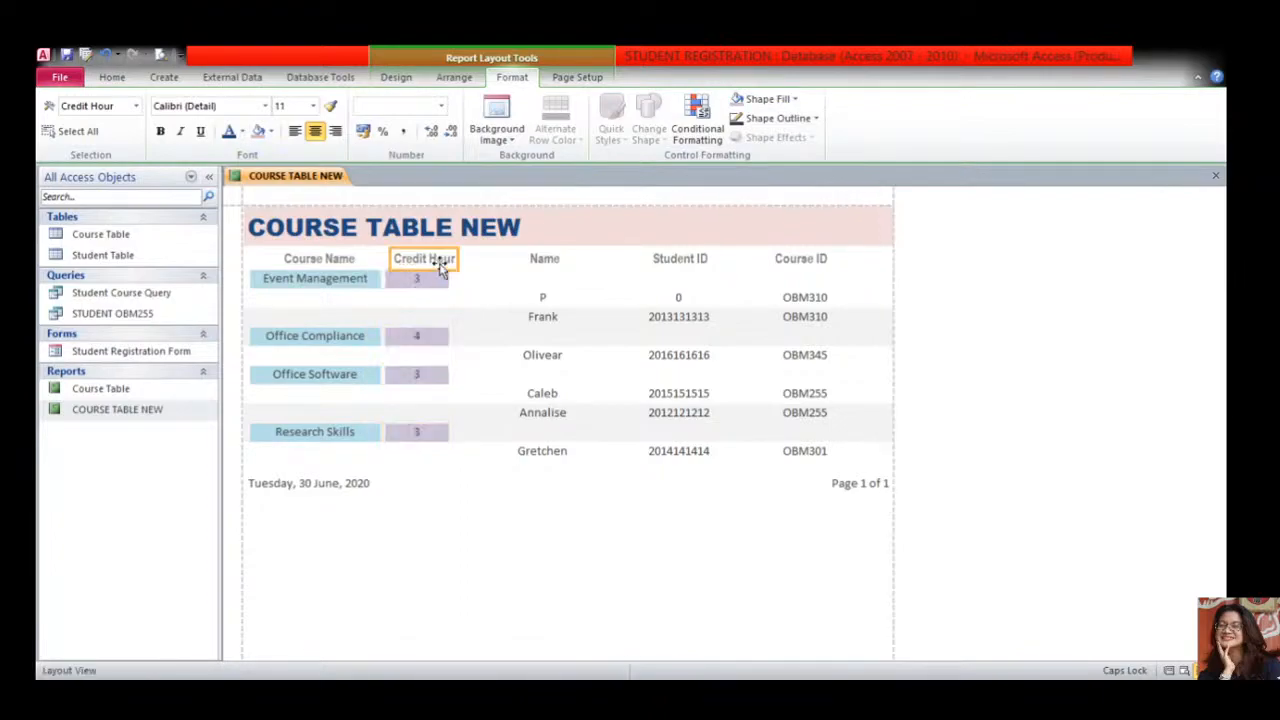
- Narrow the Credit Hour heading and size the Name heading and fields to matching widths
{"action": "left_click", "coordinate": [410, 258]}
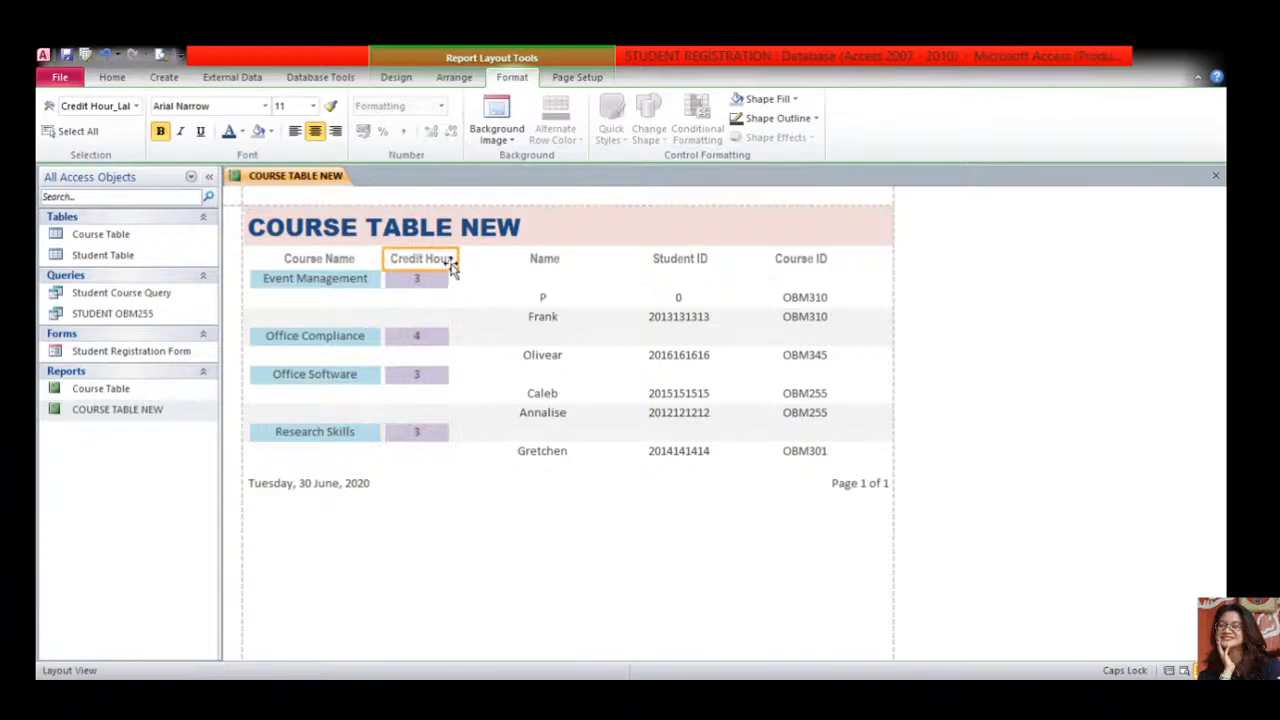
{"action": "mouse_move", "coordinate": [457, 260]}
{"action": "left_mouse_down"}
{"action": "mouse_move", "coordinate": [522, 260]}
{"action": "mouse_move", "coordinate": [457, 260]}
{"action": "left_mouse_up"}
{"action": "left_click", "coordinate": [517, 268]}
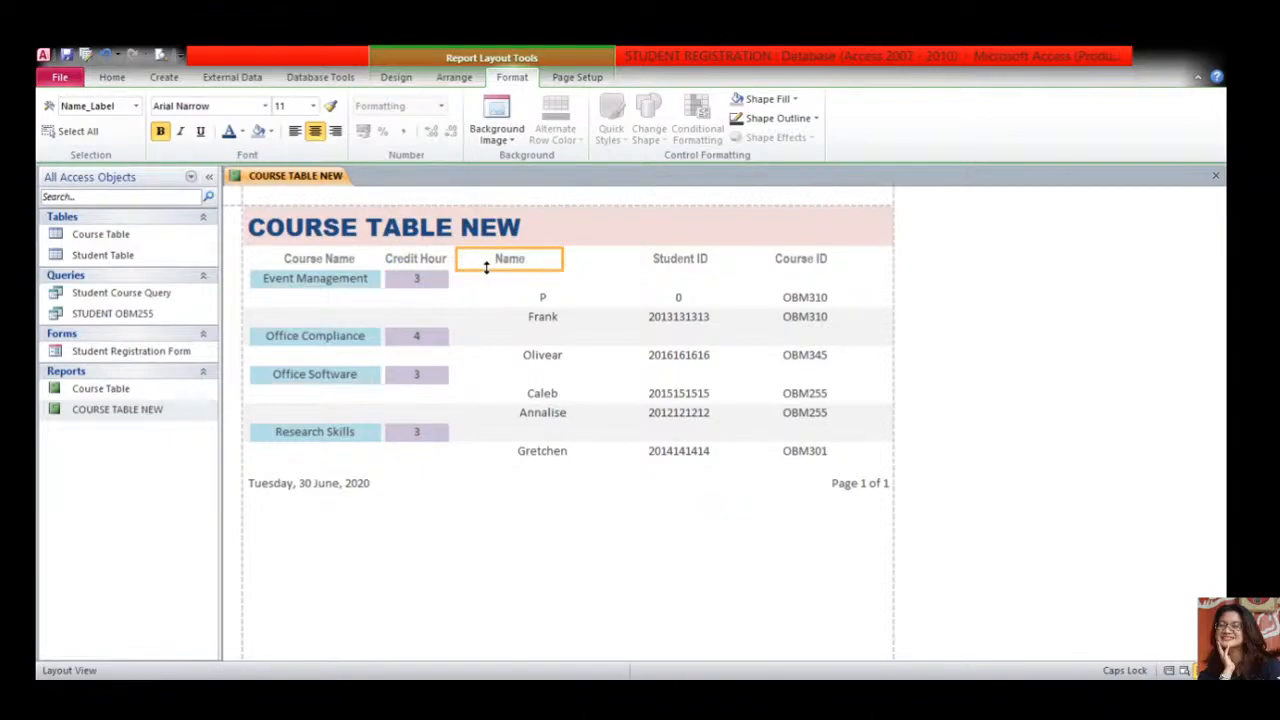
{"action": "left_click", "coordinate": [547, 296]}
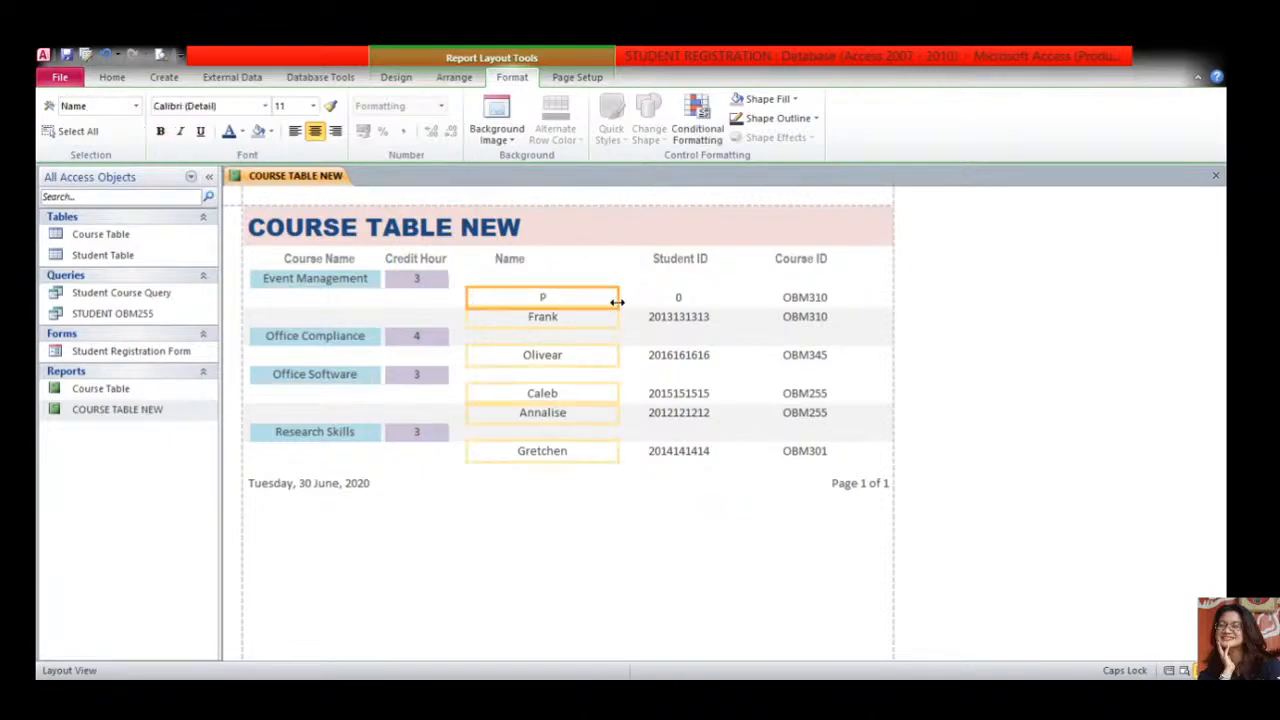
{"action": "left_click_drag", "start_coordinate": [617, 302], "coordinate": [607, 261]}
{"action": "left_click", "coordinate": [522, 262]}
{"action": "left_click", "coordinate": [540, 298]}
{"action": "left_click", "coordinate": [565, 262]}
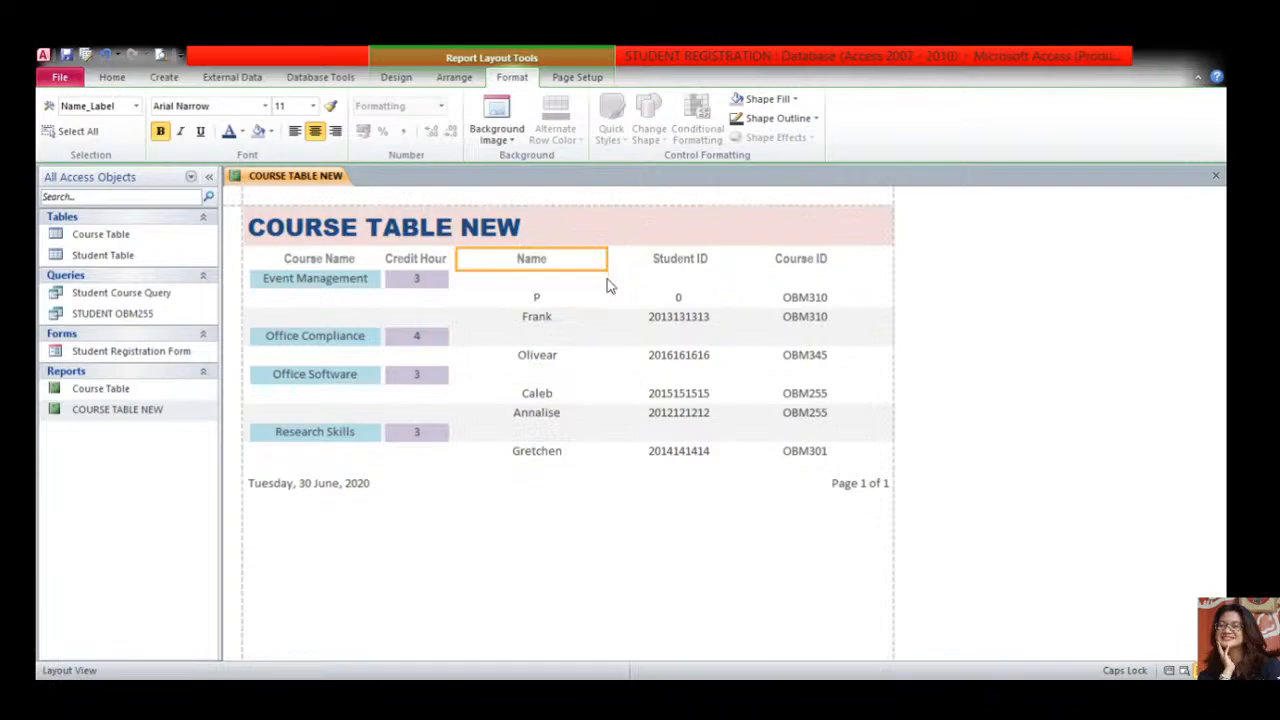
- Shift the Student ID heading and fields left and narrow them so they align
{"action": "left_click", "coordinate": [666, 262]}
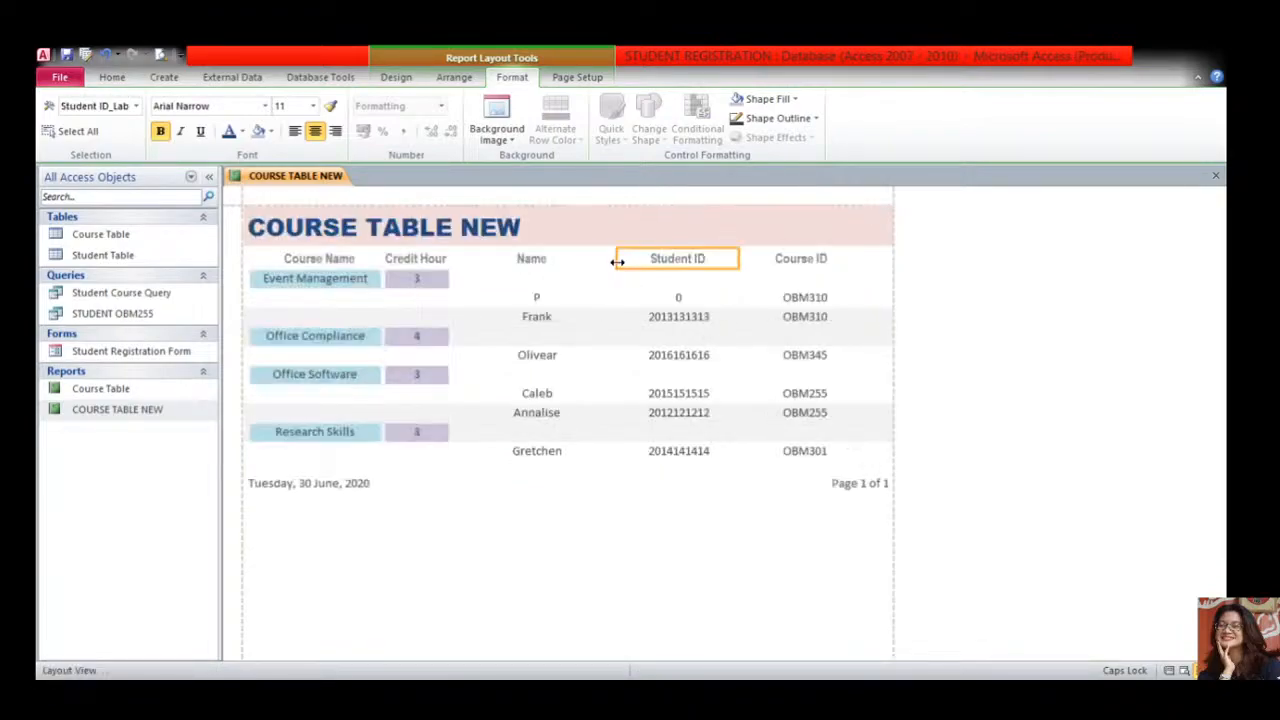
{"action": "left_click_drag", "start_coordinate": [617, 262], "coordinate": [597, 260]}
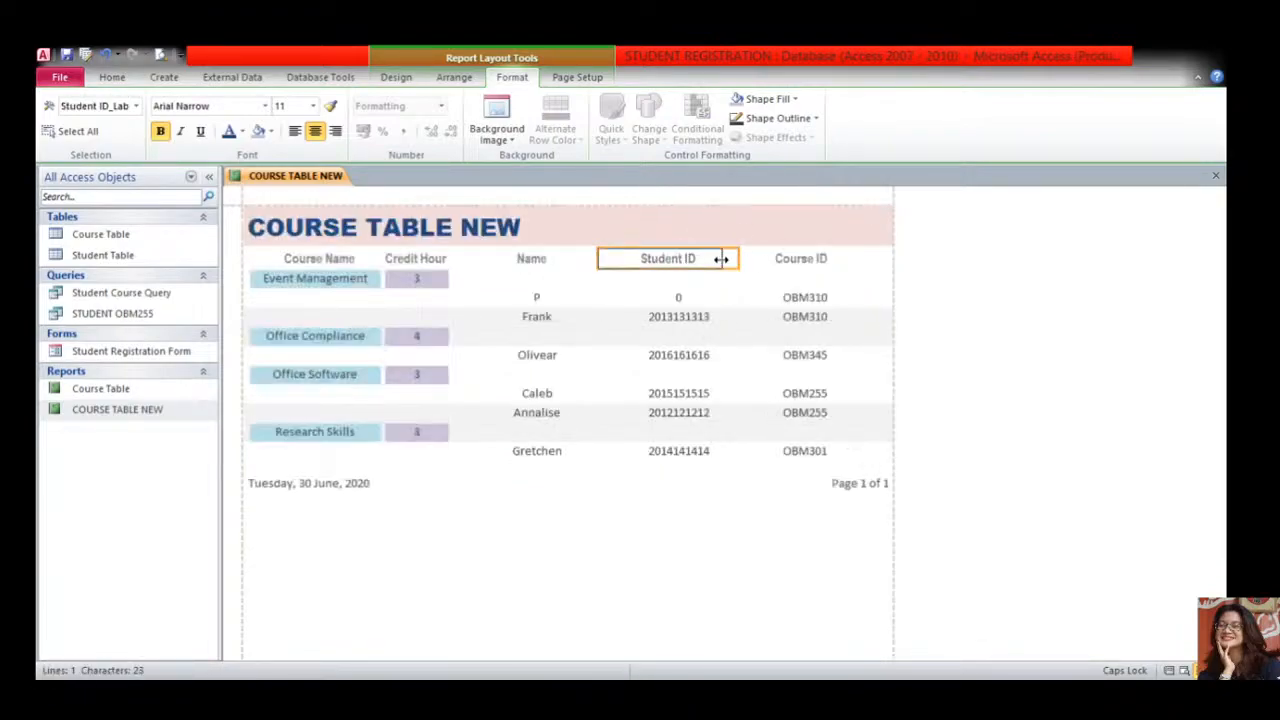
{"action": "left_click_drag", "start_coordinate": [721, 259], "coordinate": [697, 259]}
{"action": "left_click", "coordinate": [678, 299]}
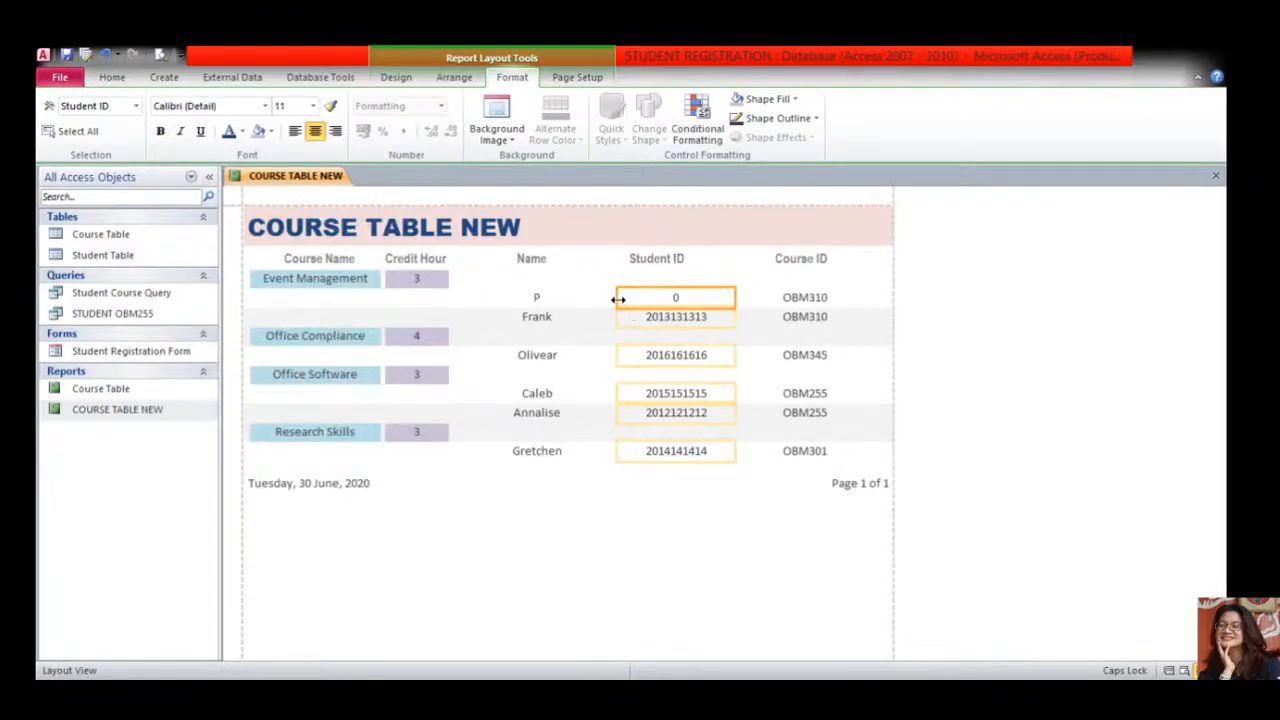
{"action": "left_click_drag", "start_coordinate": [618, 299], "coordinate": [593, 299]}
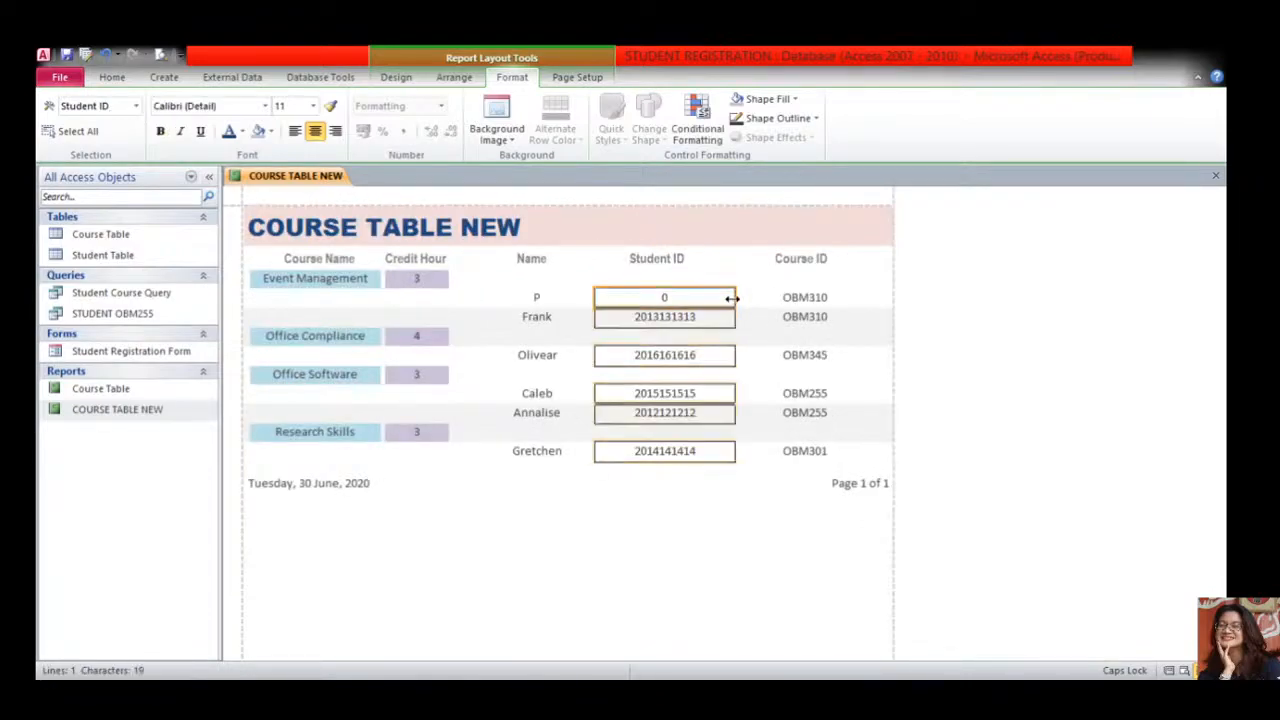
{"action": "left_click_drag", "start_coordinate": [732, 298], "coordinate": [715, 298]}
{"action": "left_click", "coordinate": [680, 262]}
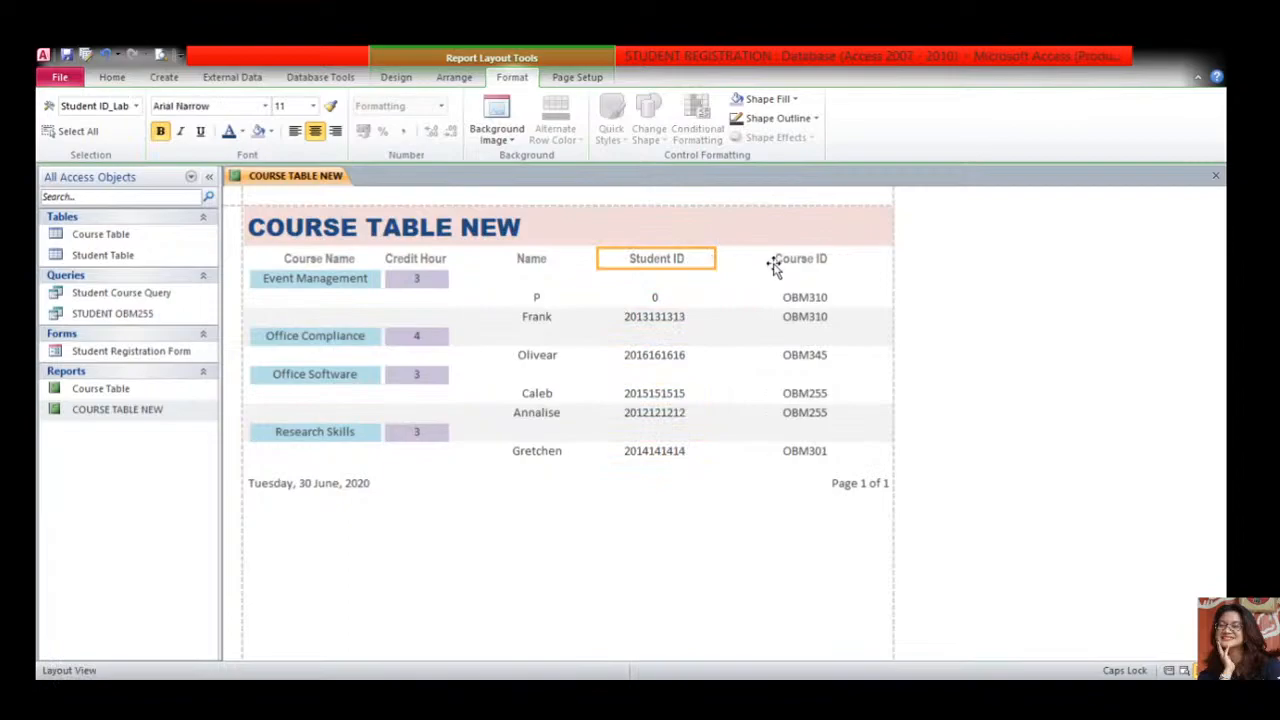
- Extend the Course ID heading and fields left and narrow the fields to line up beneath it
{"action": "left_click", "coordinate": [773, 262]}
{"action": "left_click_drag", "start_coordinate": [738, 259], "coordinate": [719, 259]}
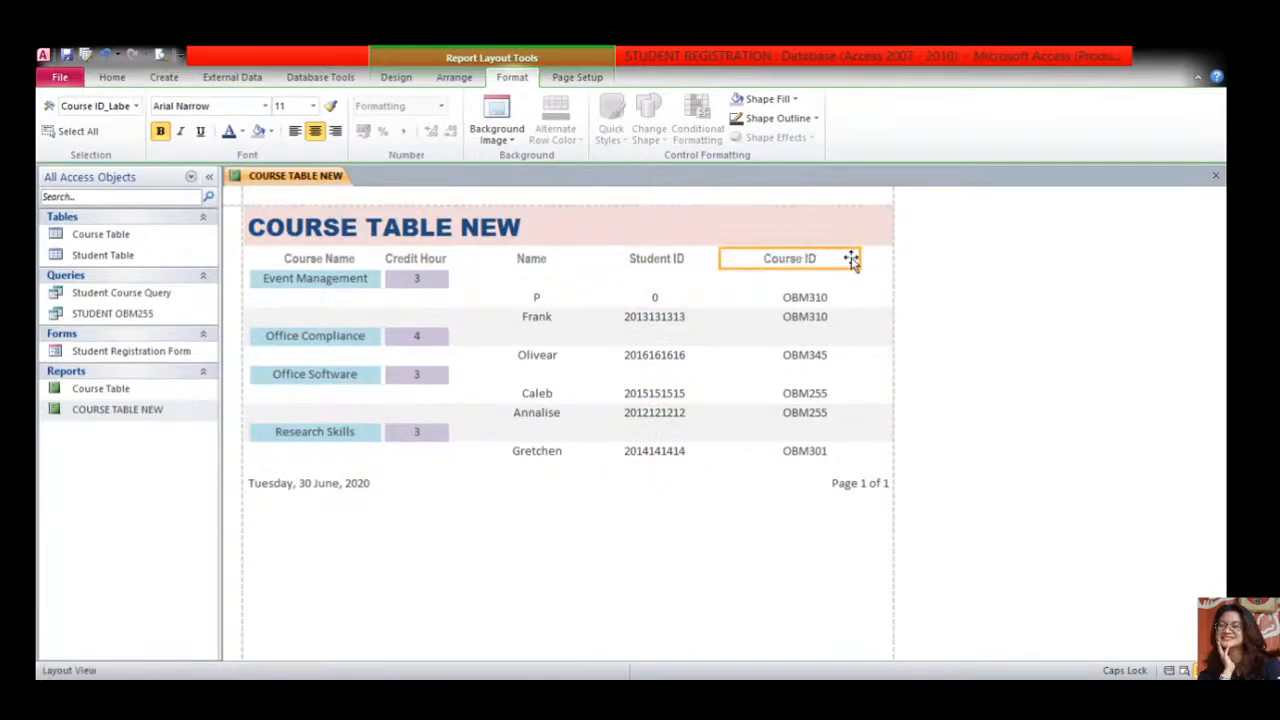
{"action": "left_click", "coordinate": [785, 298]}
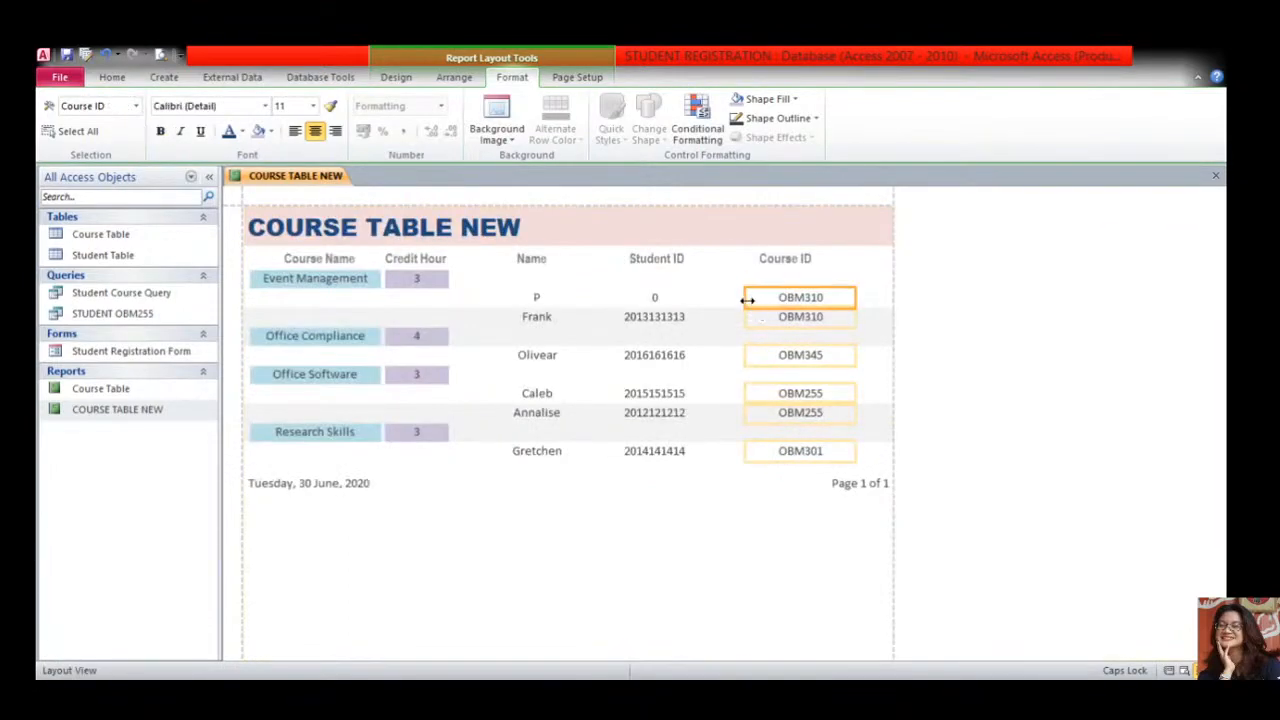
{"action": "left_click_drag", "start_coordinate": [746, 299], "coordinate": [728, 299]}
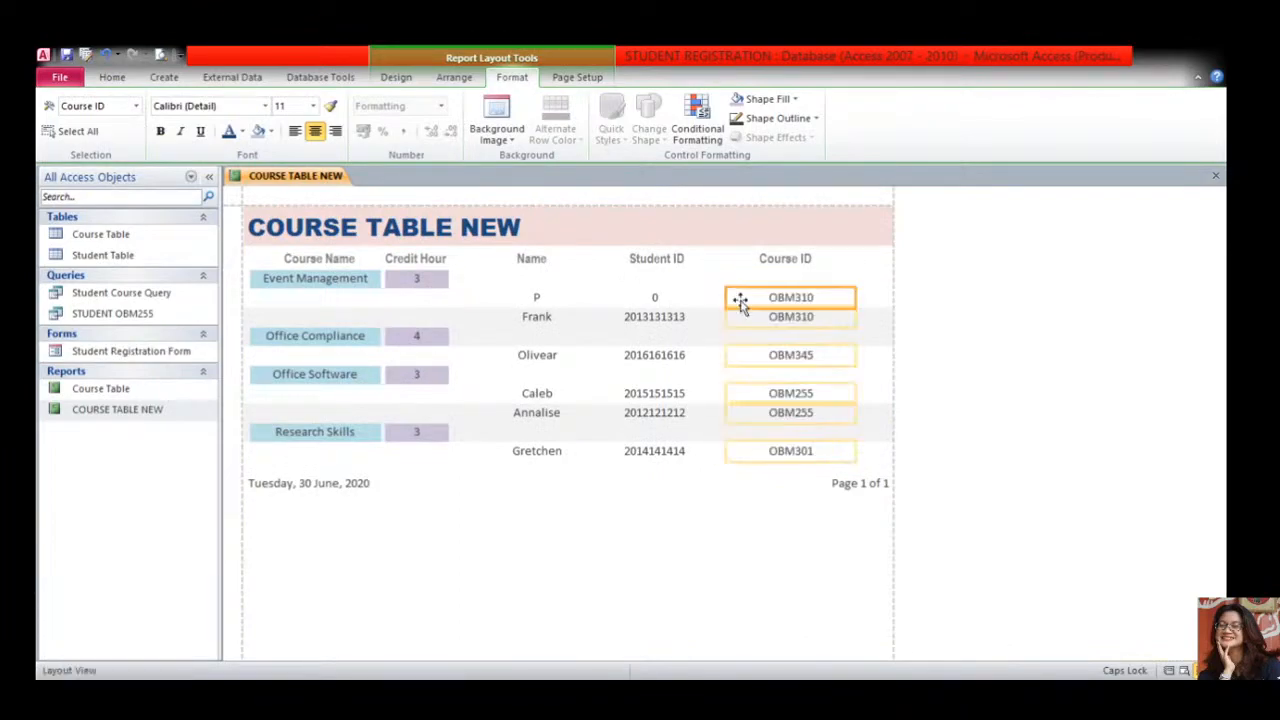
{"action": "left_click_drag", "start_coordinate": [853, 297], "coordinate": [846, 297]}
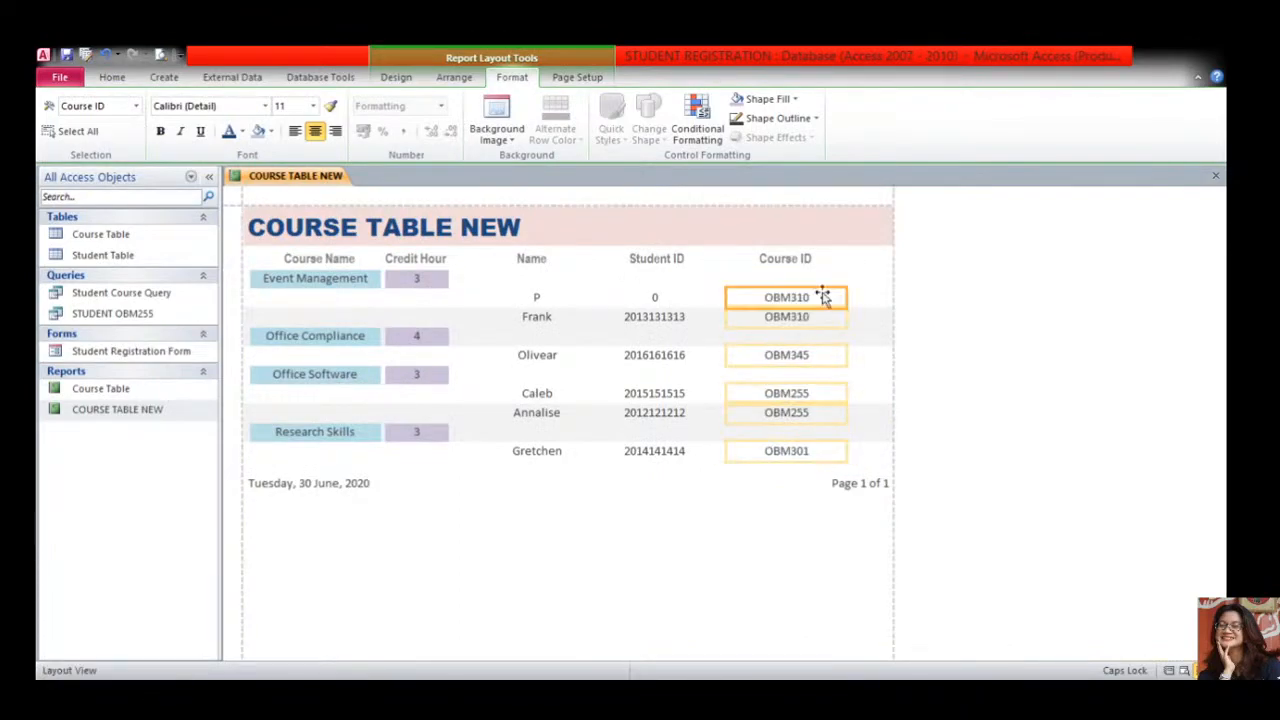
{"action": "left_click", "coordinate": [568, 286]}
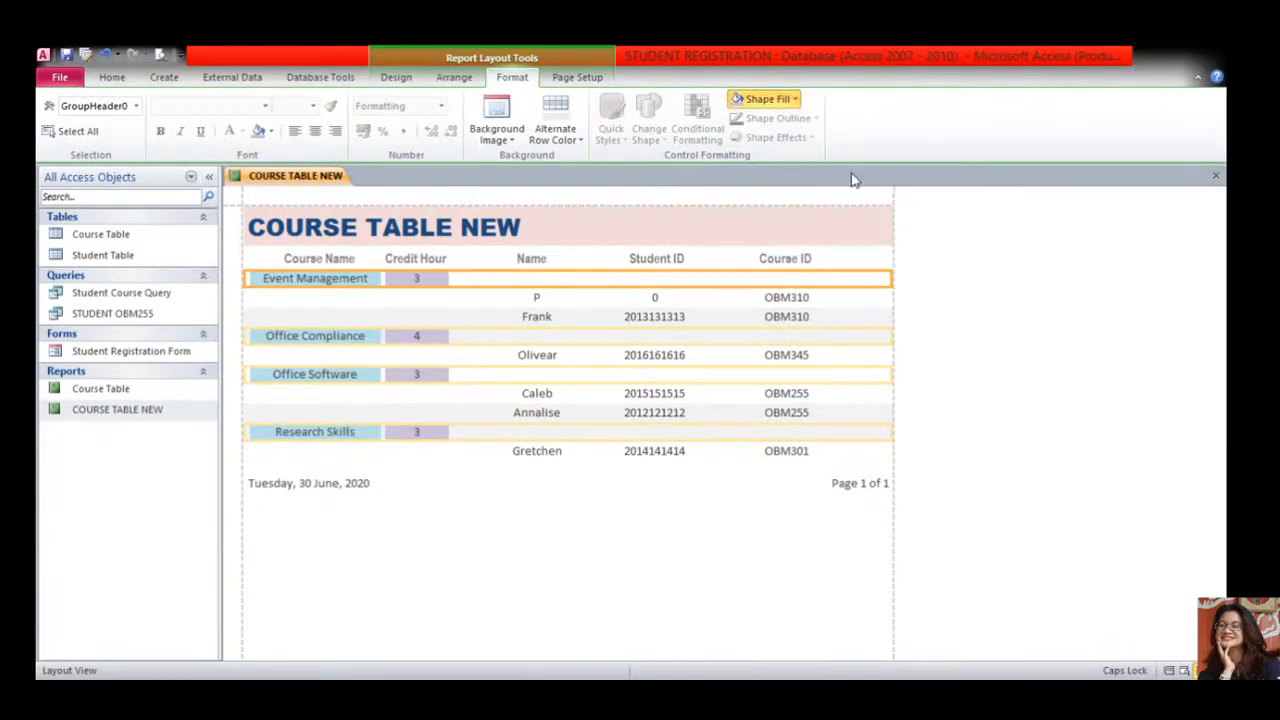
- Give the course group header bands a light blue fill and deselect to check the result
{"action": "left_click", "coordinate": [613, 340]}
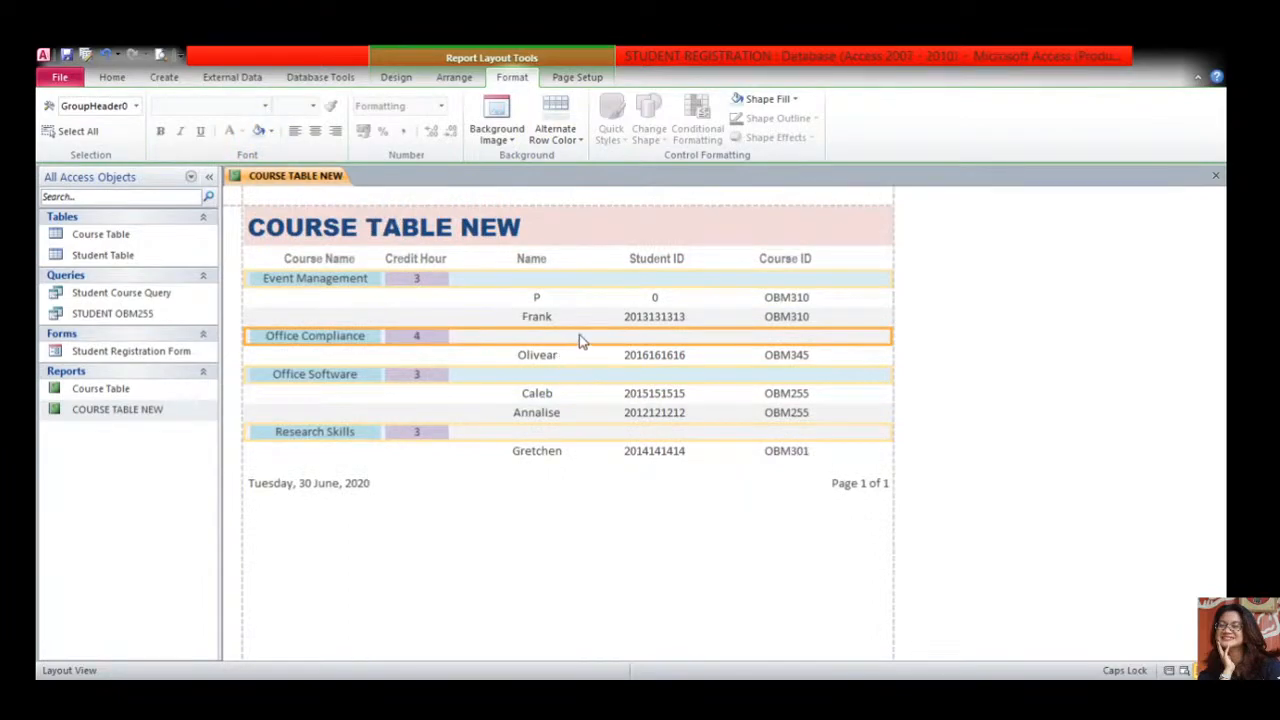
{"action": "left_click", "coordinate": [654, 208]}
{"action": "left_click", "coordinate": [598, 533]}
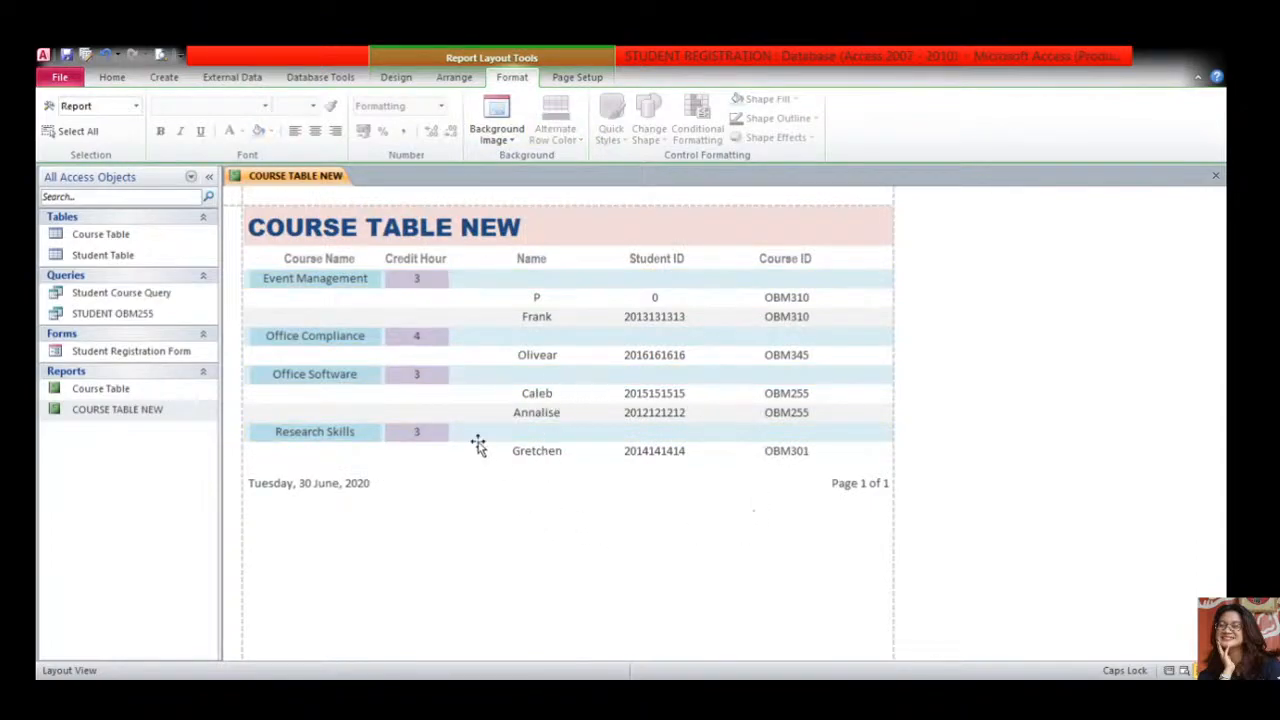
{"action": "left_click", "coordinate": [252, 280]}
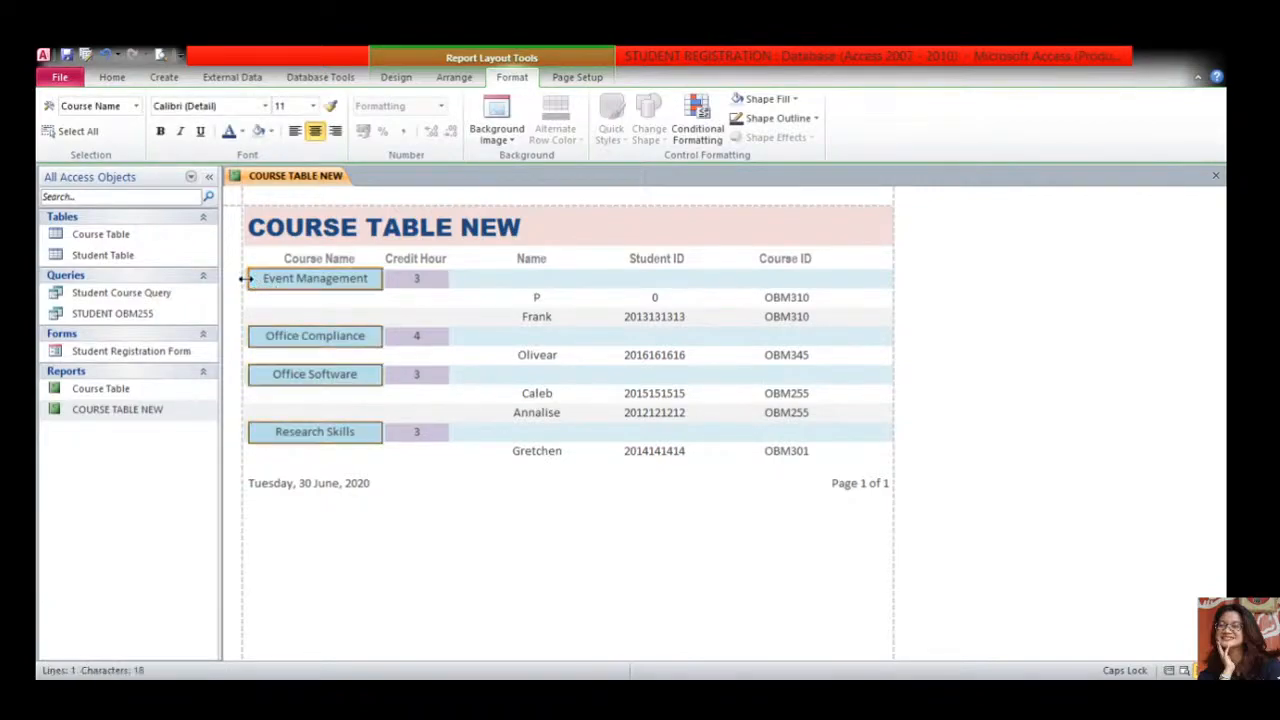
- Look over the Arrange, Design and Page Setup ribbon options, then show COURSE TABLE NEW in Print Preview
{"action": "left_click", "coordinate": [445, 545]}
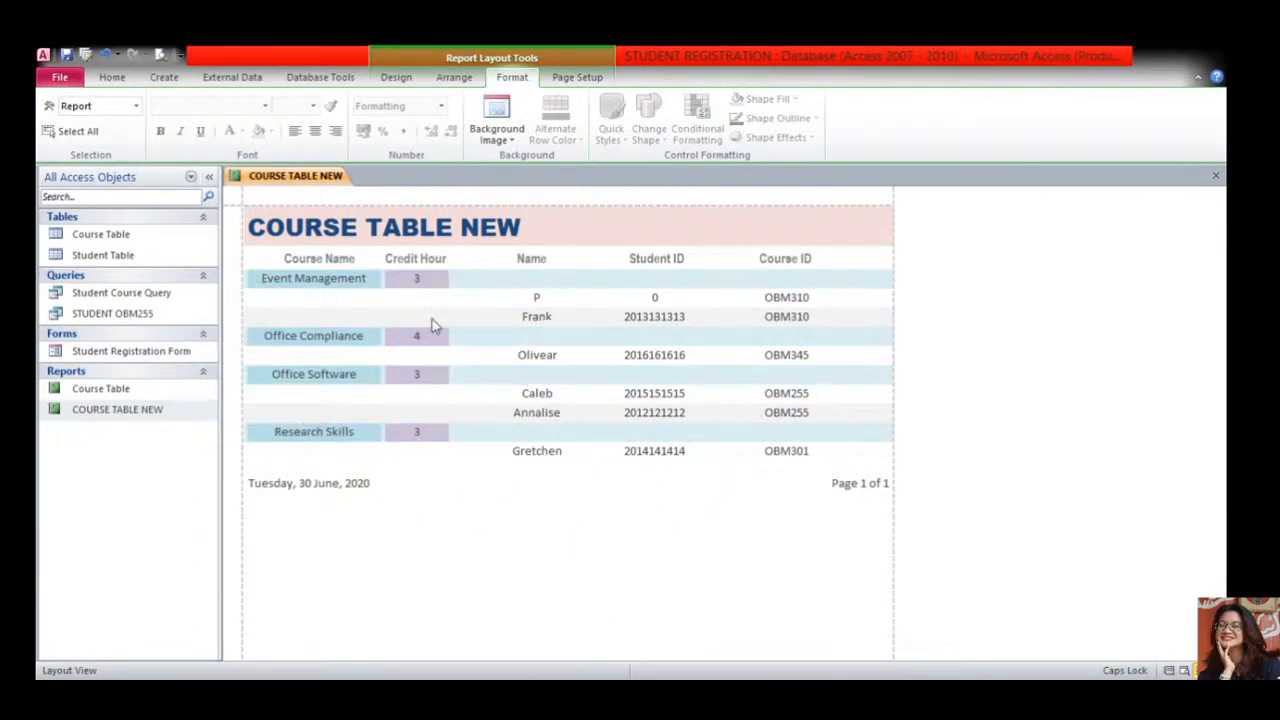
{"action": "left_click", "coordinate": [454, 80]}
{"action": "left_click", "coordinate": [398, 80]}
{"action": "left_click", "coordinate": [577, 80]}
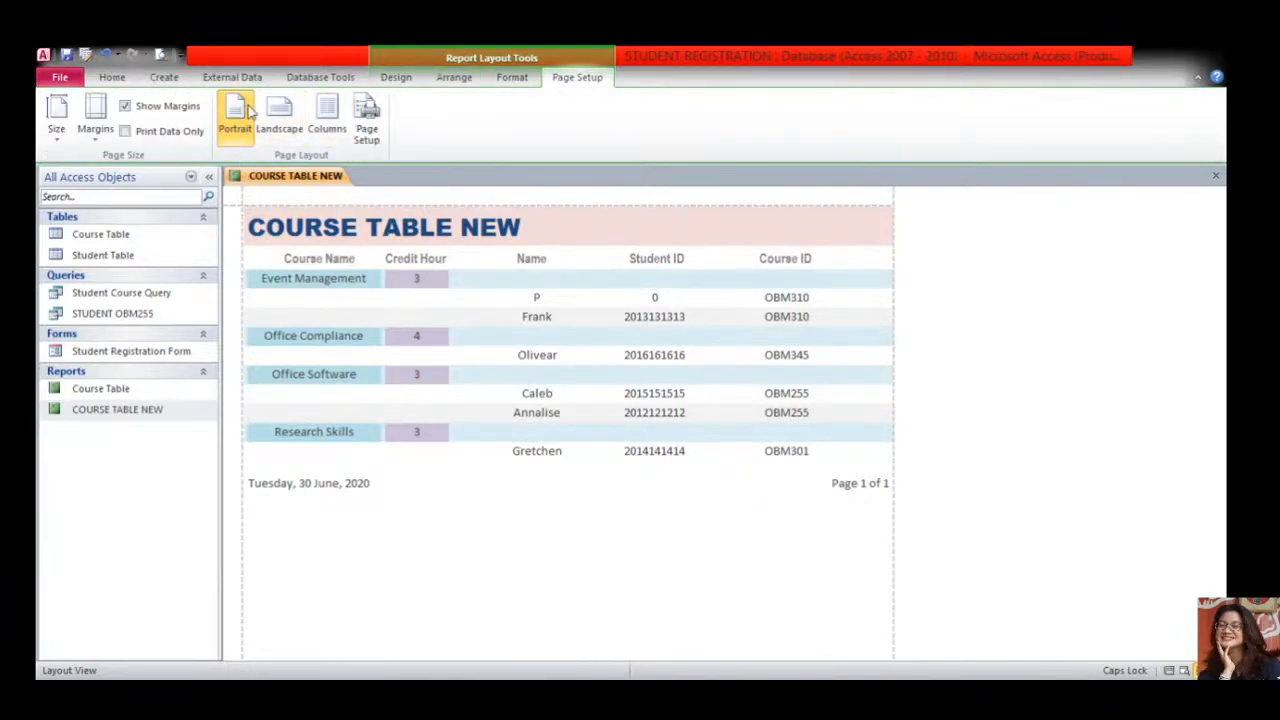
{"action": "left_click", "coordinate": [108, 78]}
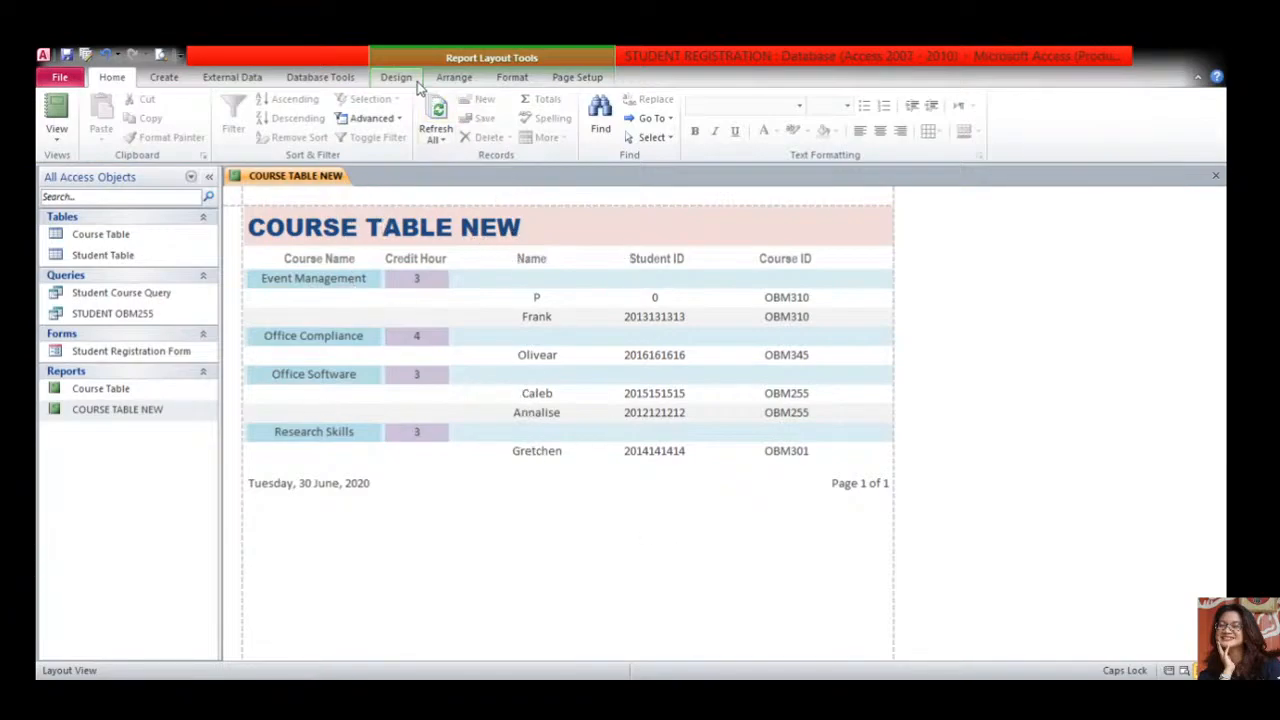
{"action": "left_click", "coordinate": [166, 79]}
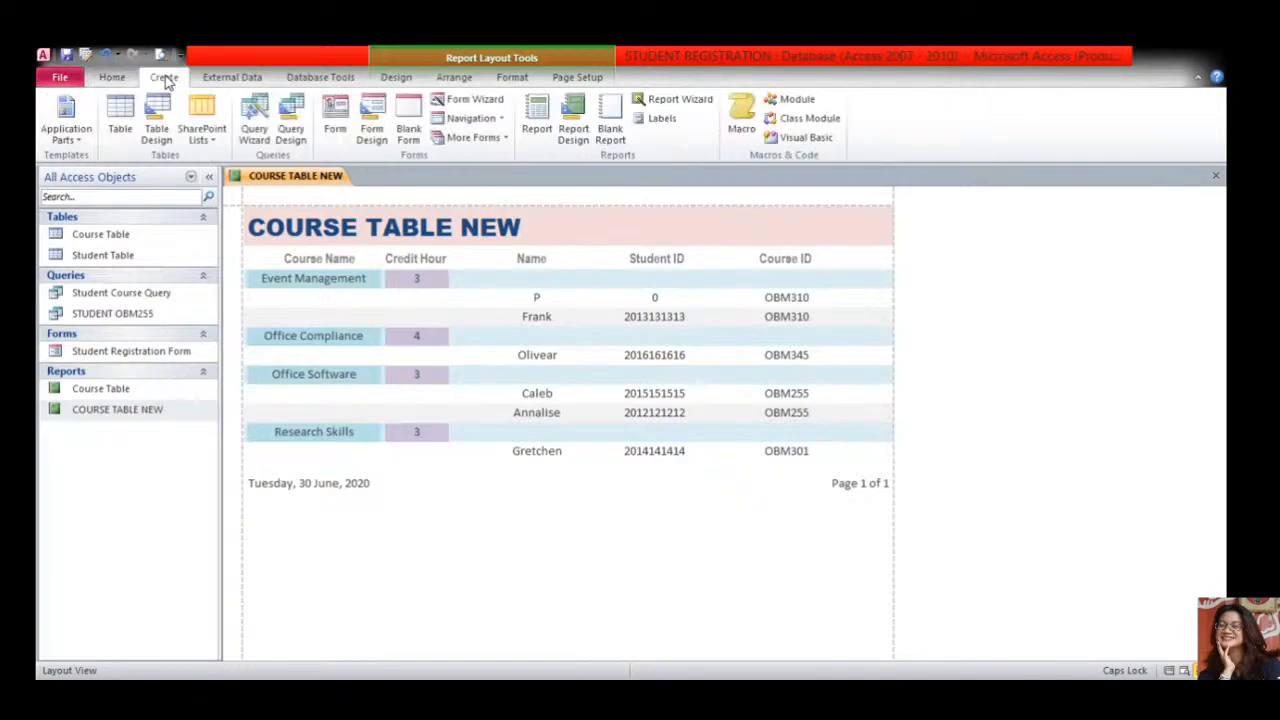
{"action": "left_click", "coordinate": [112, 77]}
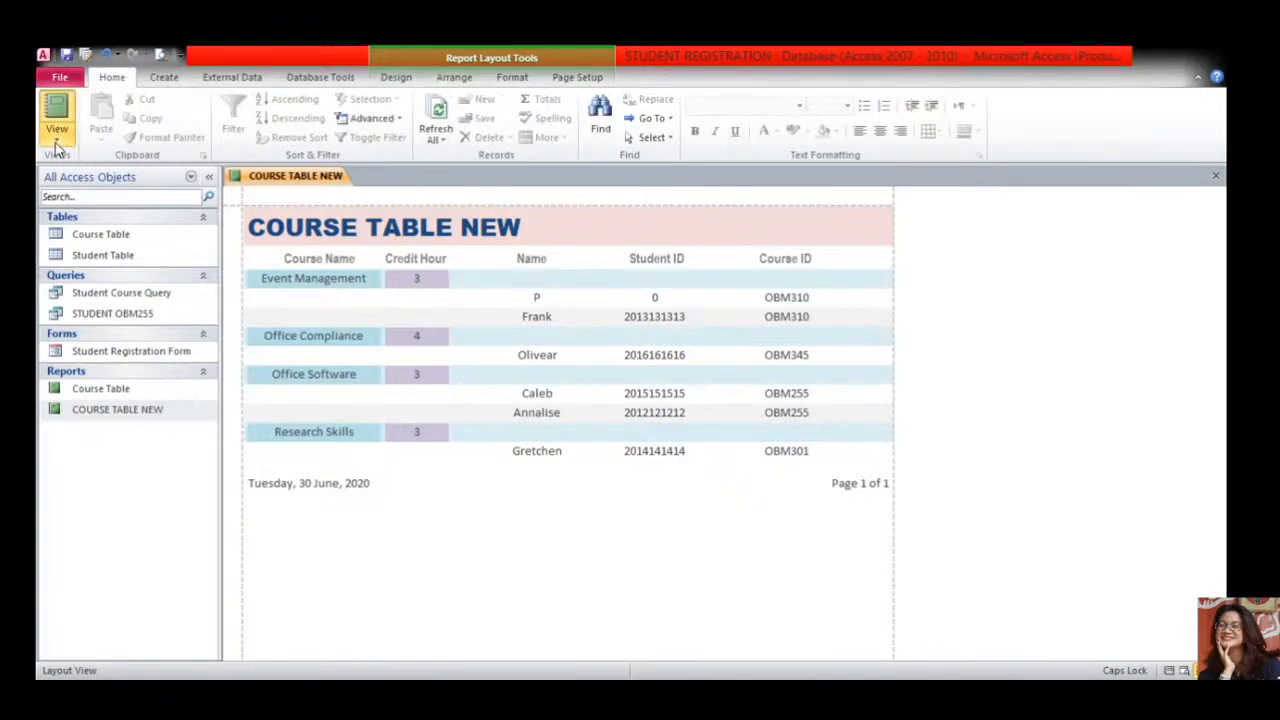
{"action": "left_click", "coordinate": [66, 203]}
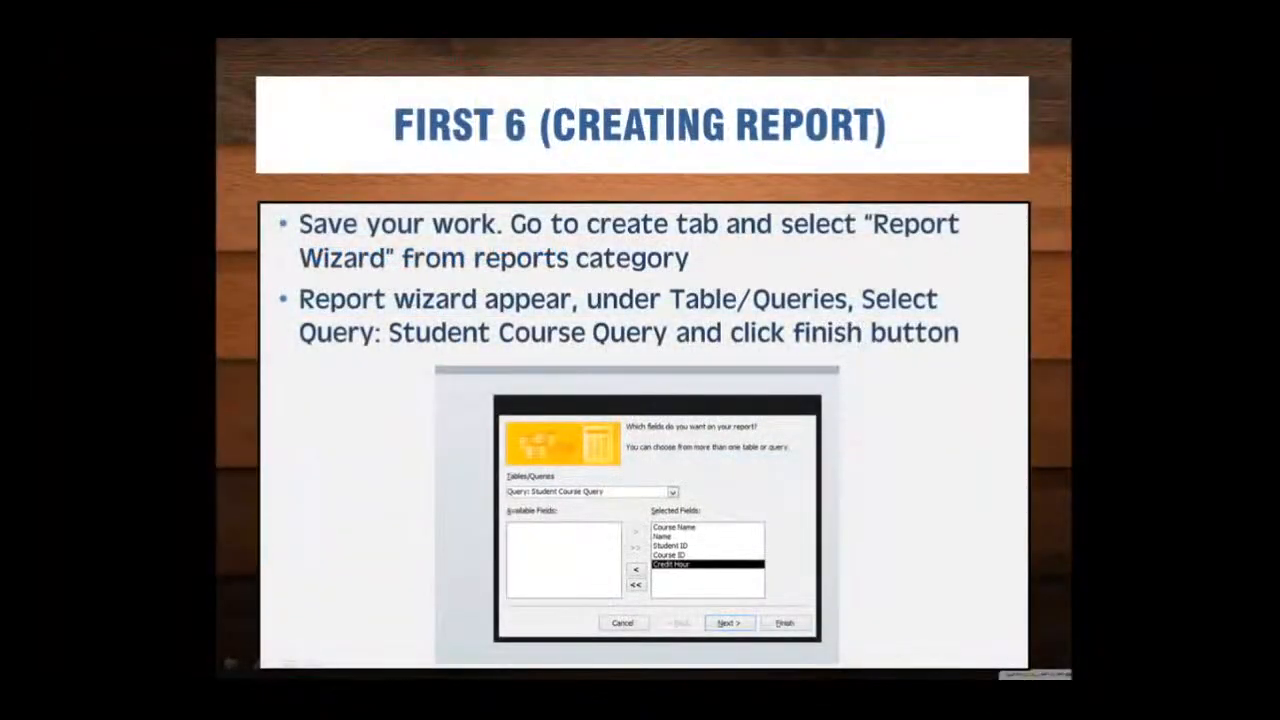
- Advance the slideshow past the Creating Report : Format and Final (Print View) slides to Final (Assignment Delivery)
{"action": "left_click", "coordinate": [384, 515]}
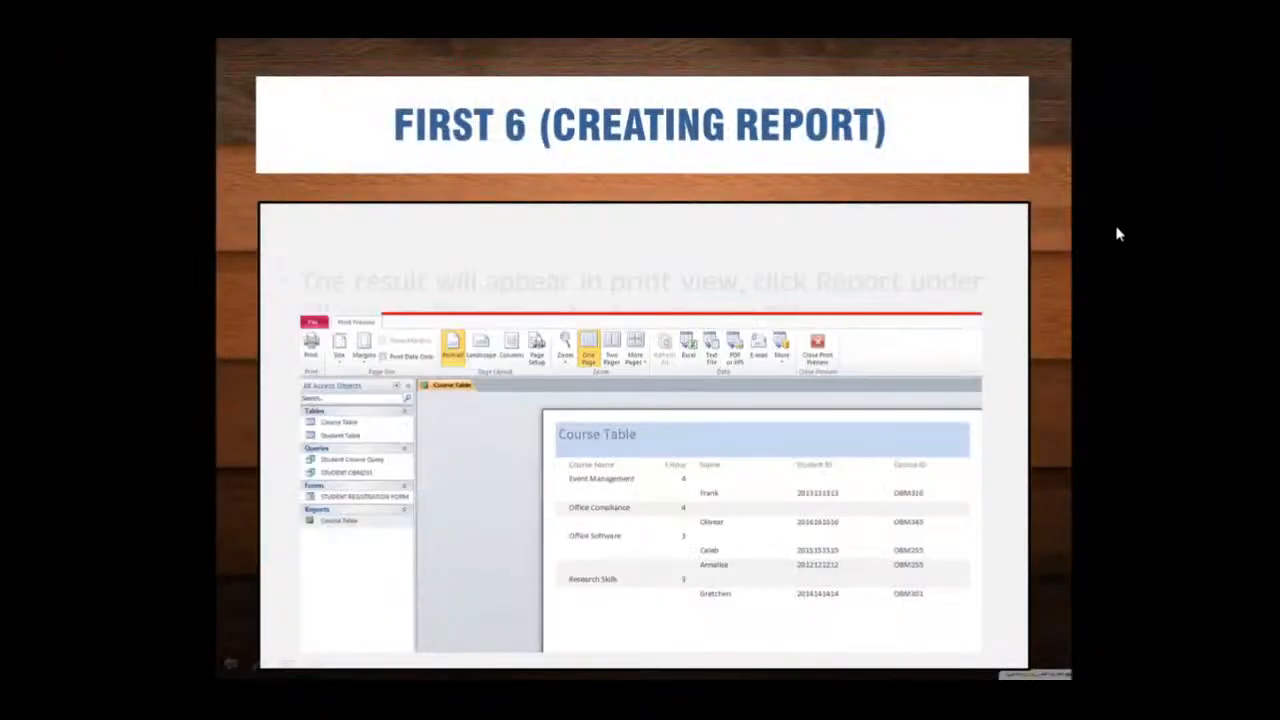
{"action": "left_click", "coordinate": [1052, 483]}
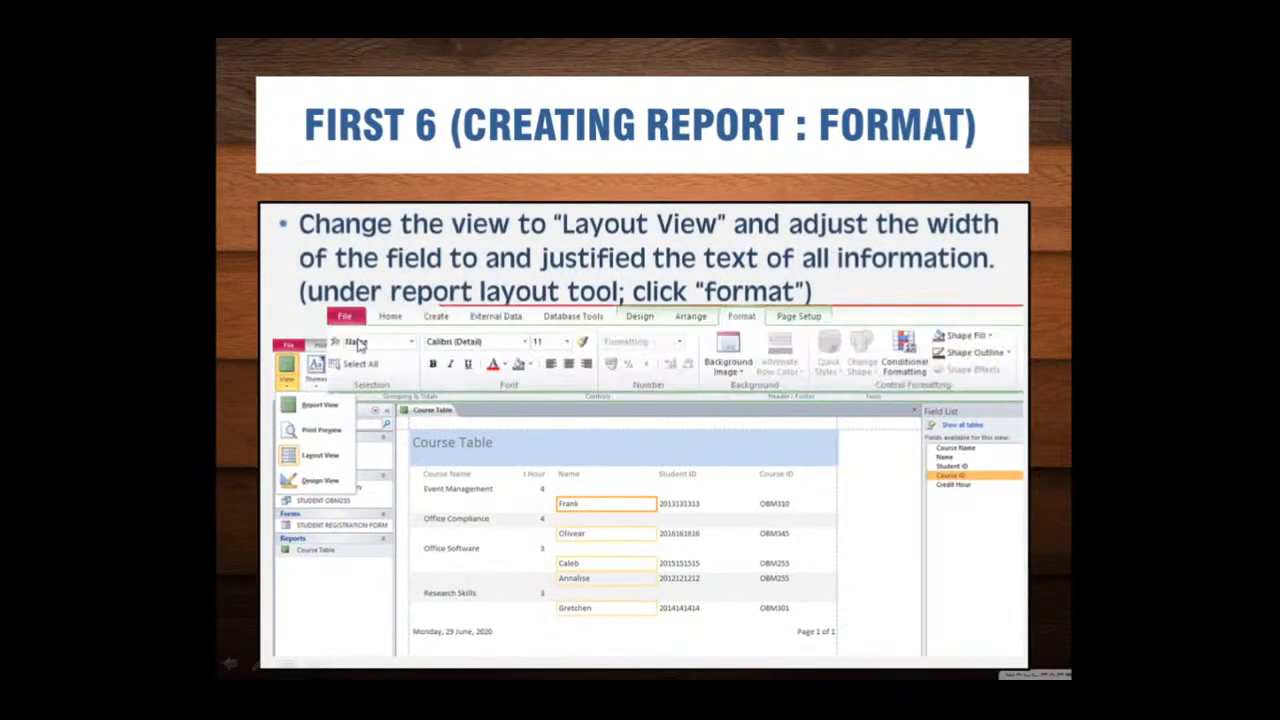
{"action": "left_click", "coordinate": [996, 510]}
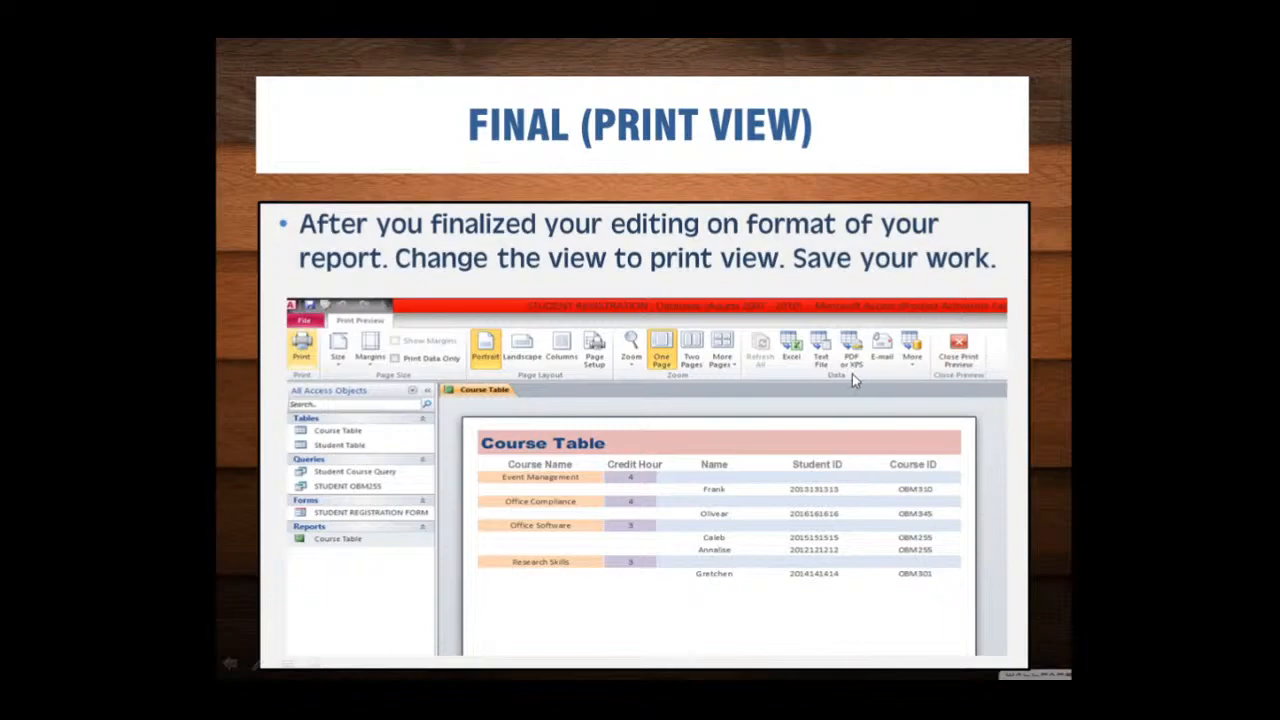
{"action": "left_click", "coordinate": [988, 464]}
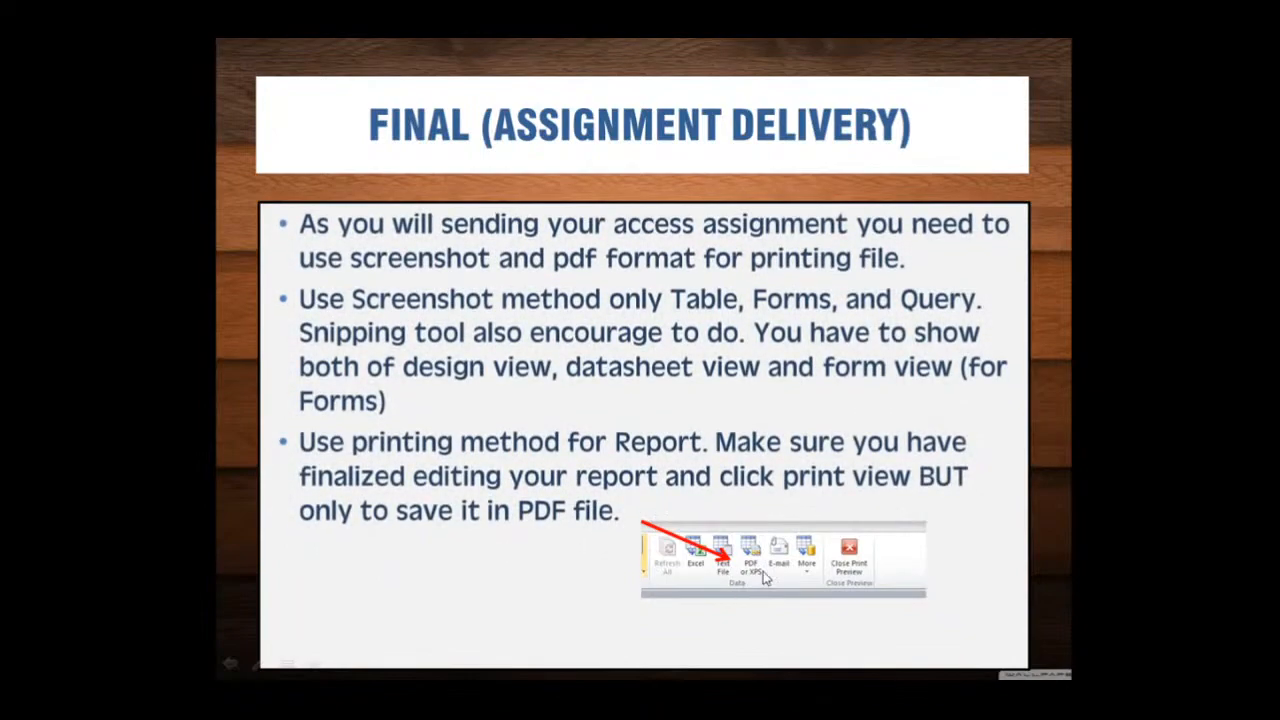